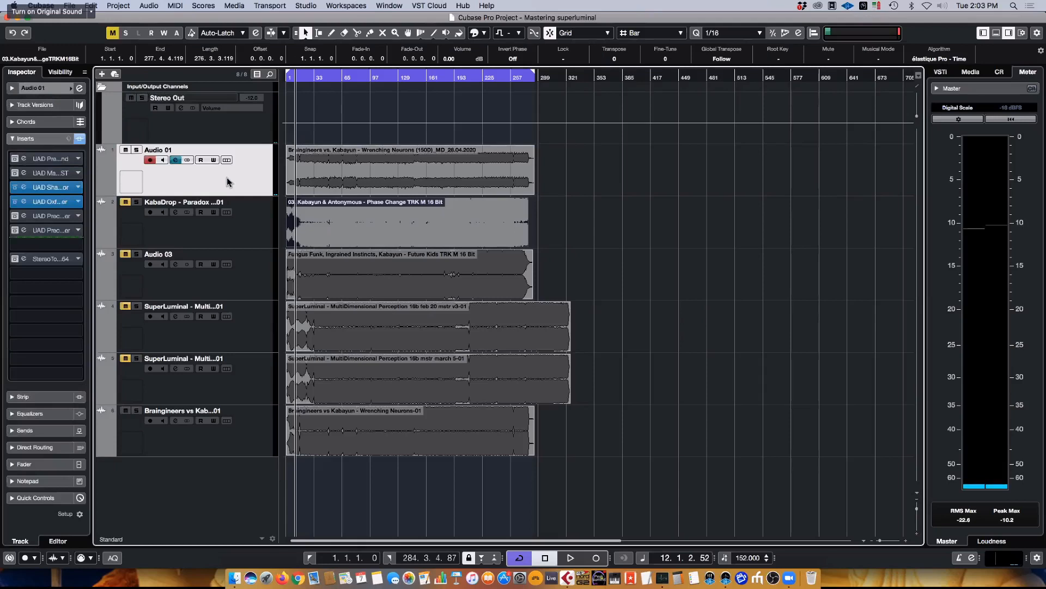
Remove the bottom Braingineers vs Kabayun - Wrenching Neurons-01 track together with its audio event.
left_click(259, 228)
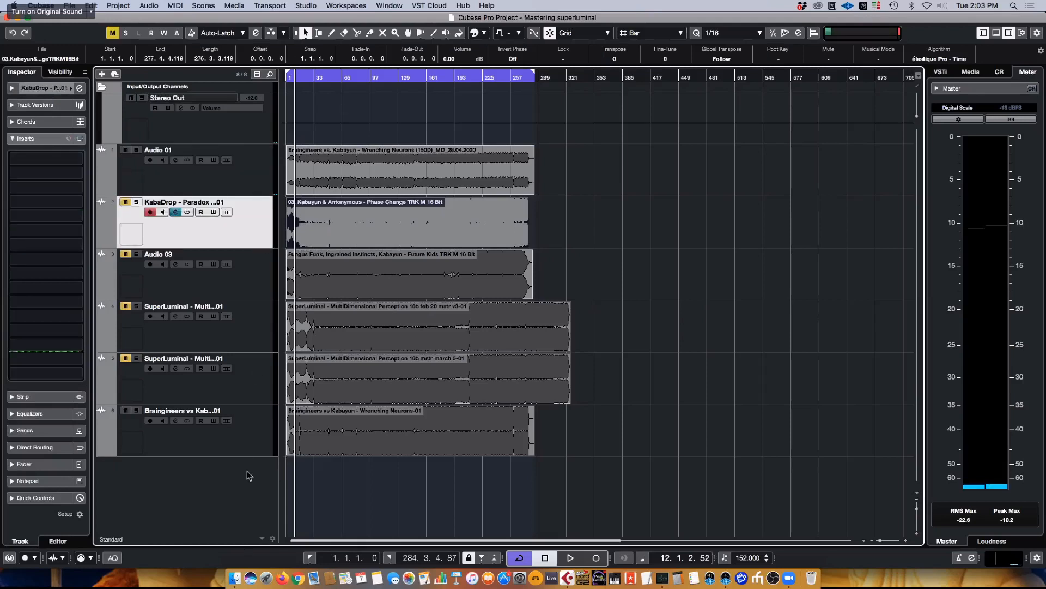
left_click(265, 451)
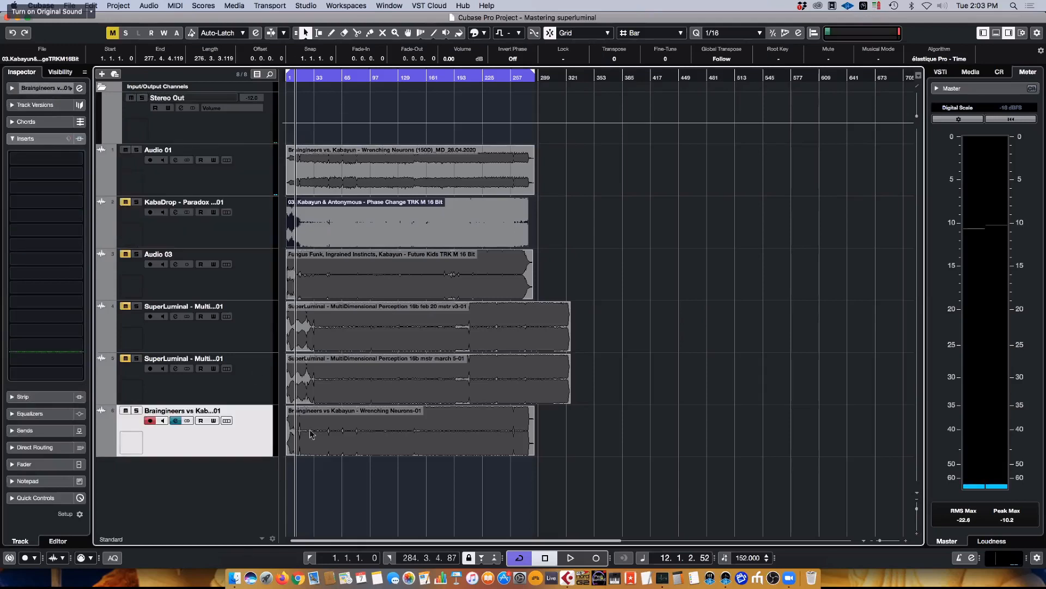
right_click(208, 448)
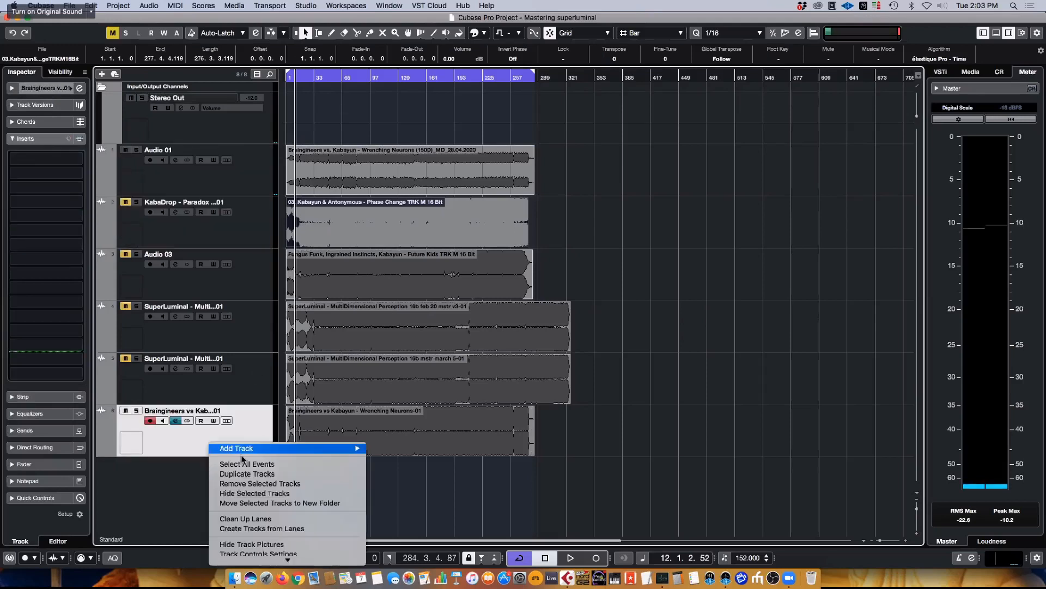
left_click(253, 487)
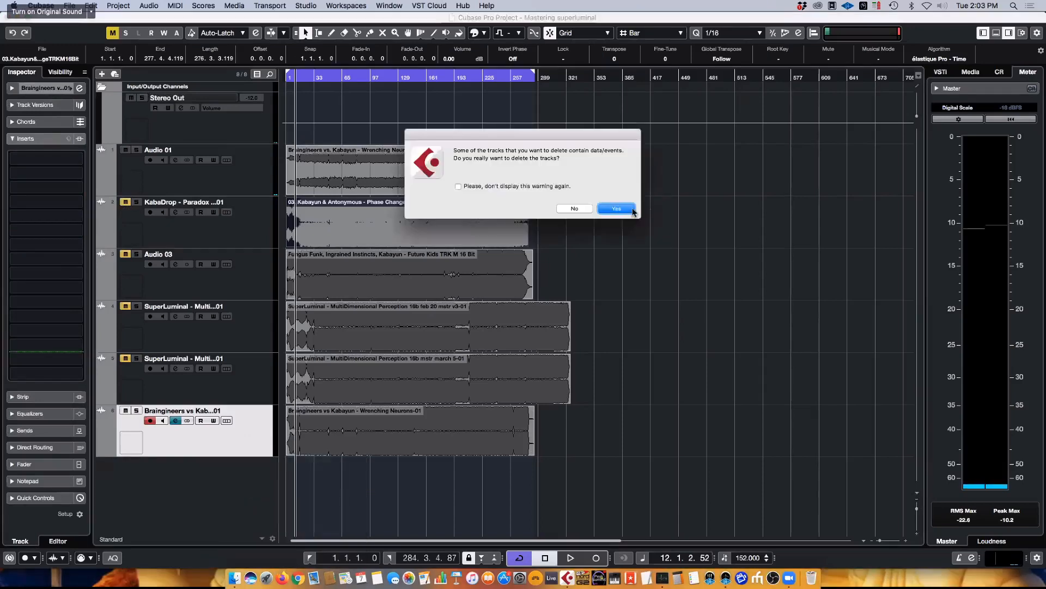
left_click(633, 210)
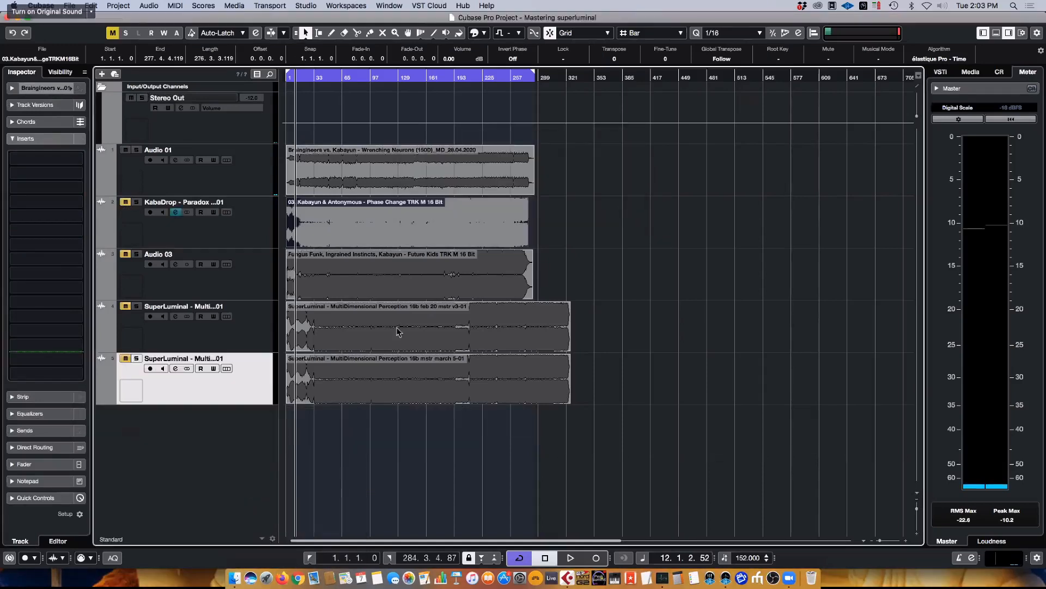
Go through the muted reference tracks and the Audio 01 mix track one by one to review what the project contains.
left_click(263, 284)
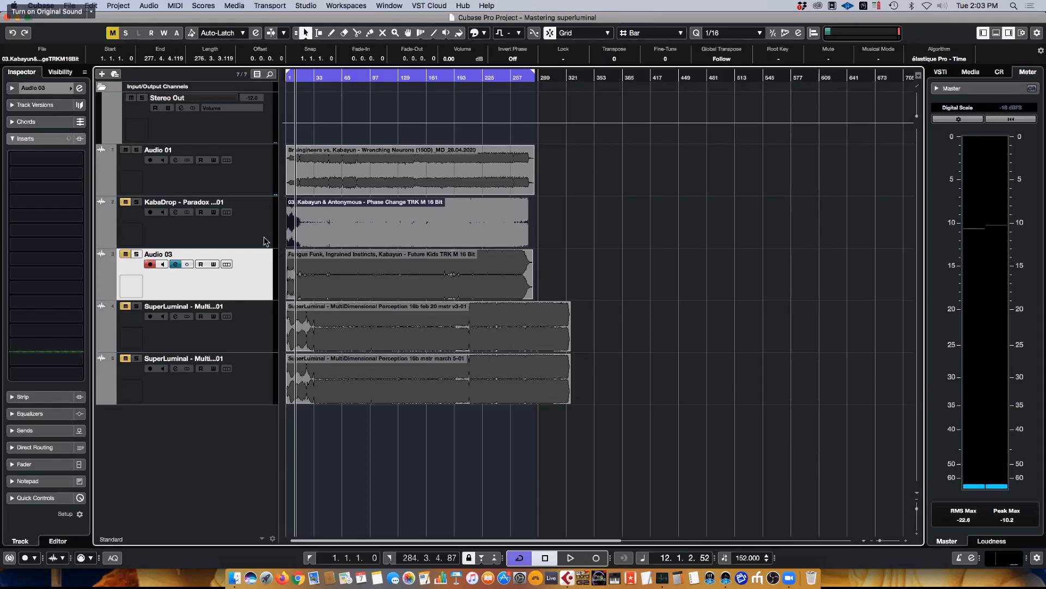
left_click(260, 327)
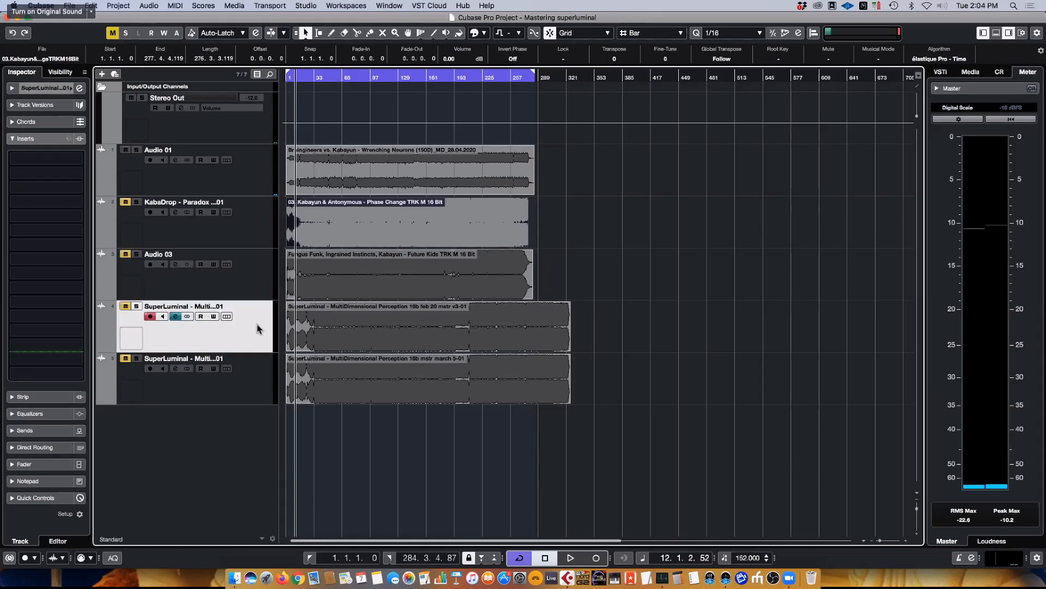
left_click(251, 386)
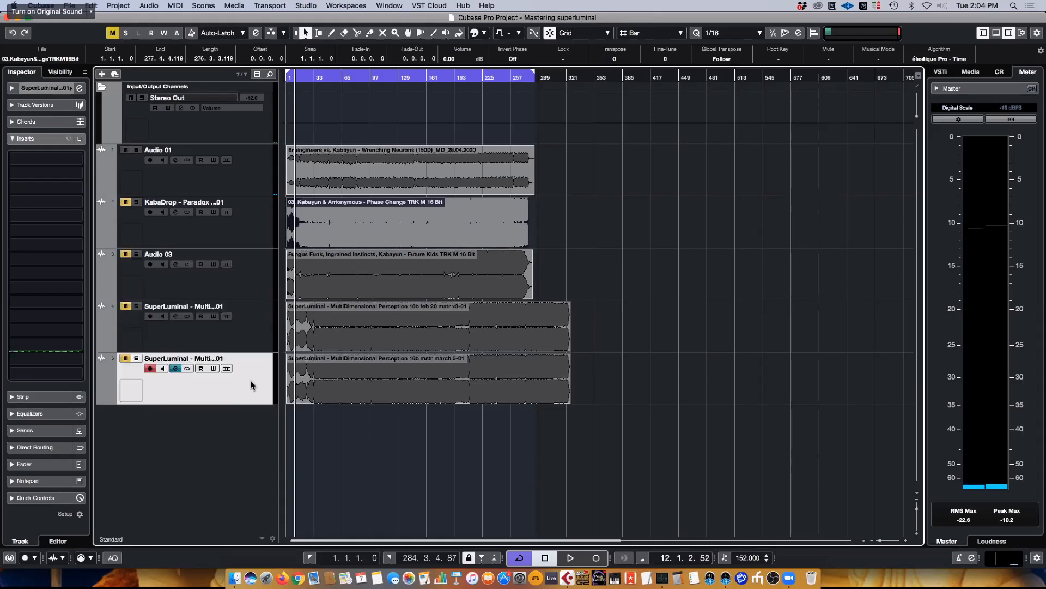
left_click(260, 285)
left_click(267, 229)
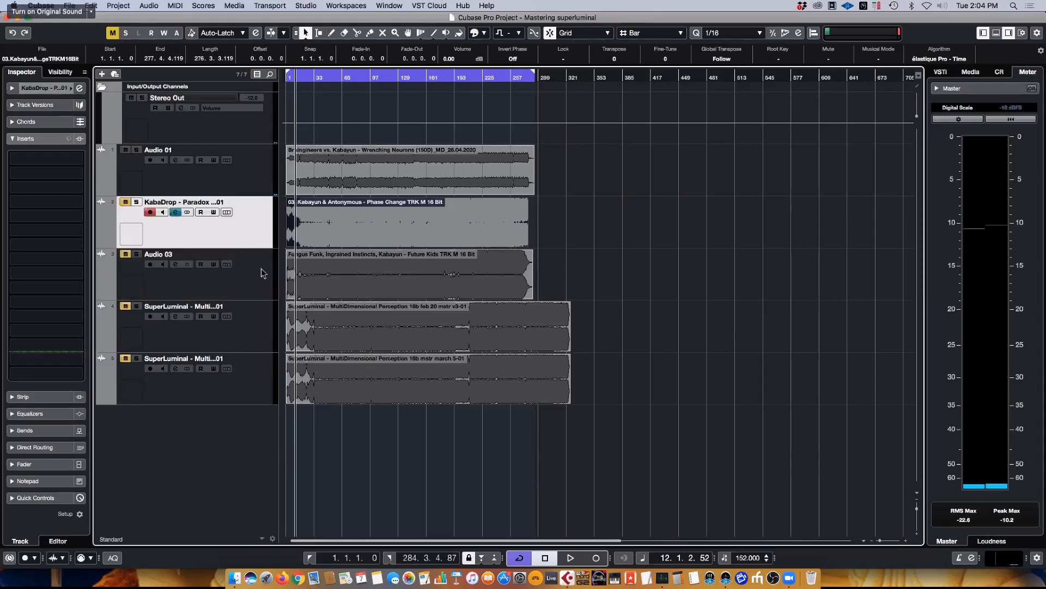
left_click(264, 276)
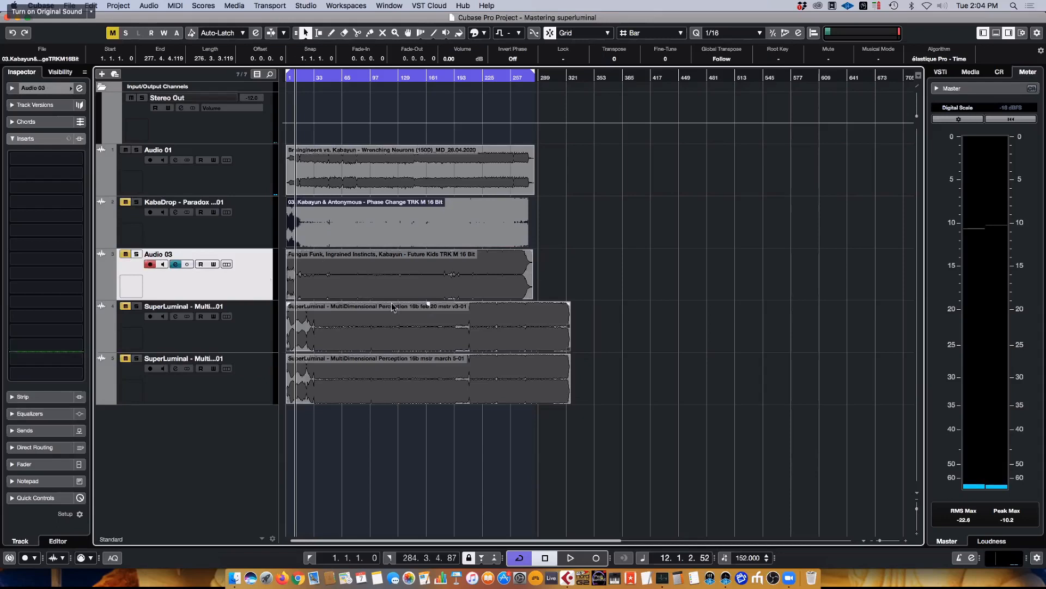
left_click(242, 238)
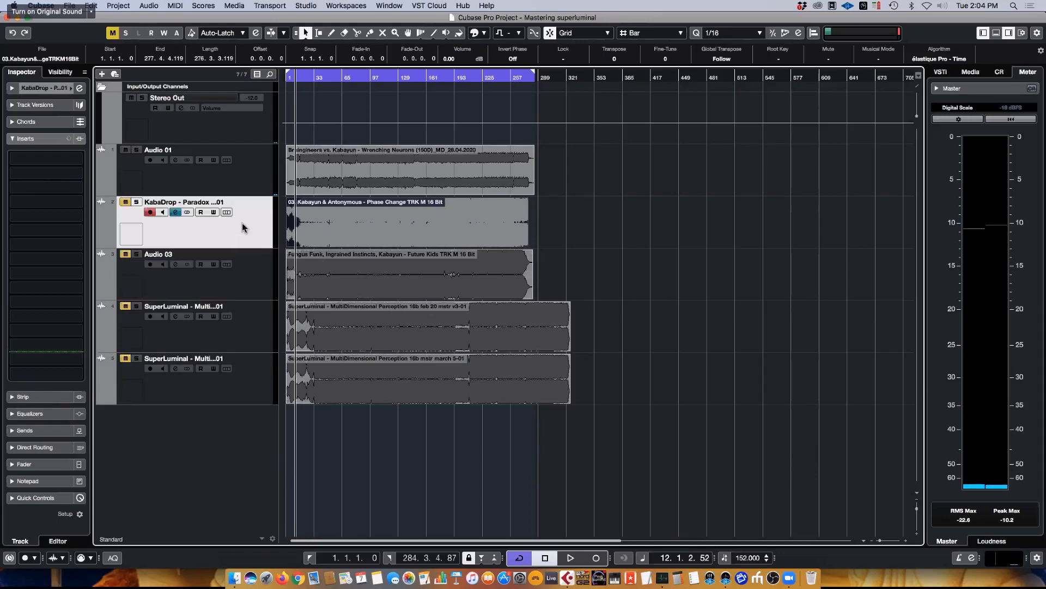
left_click(254, 188)
left_click(258, 273)
left_click(247, 186)
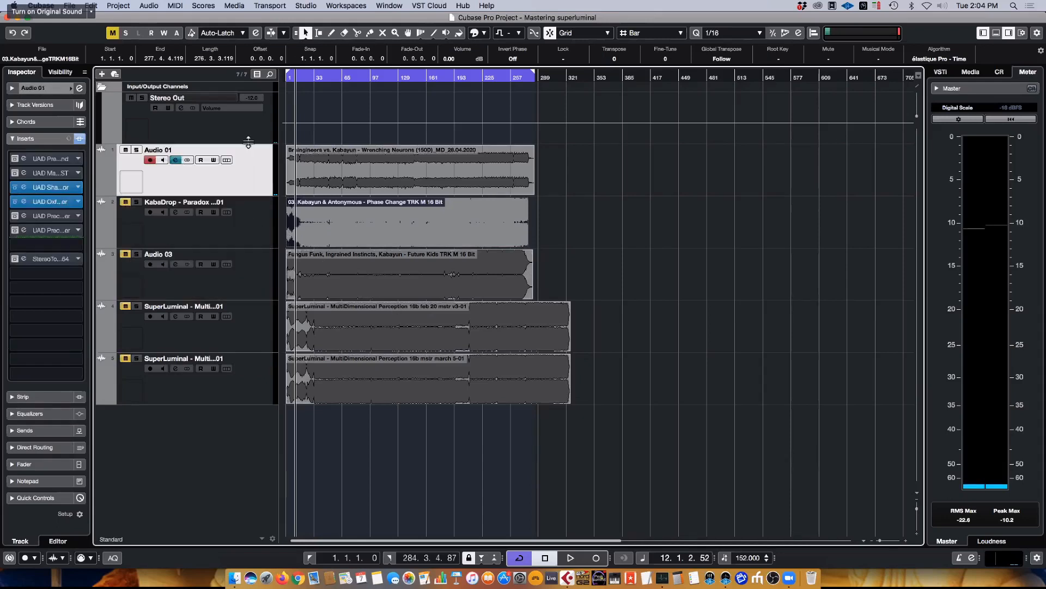
Activate the SPAN insert on Stereo Out and arrange its window beside a narrowed track list.
left_click(252, 129)
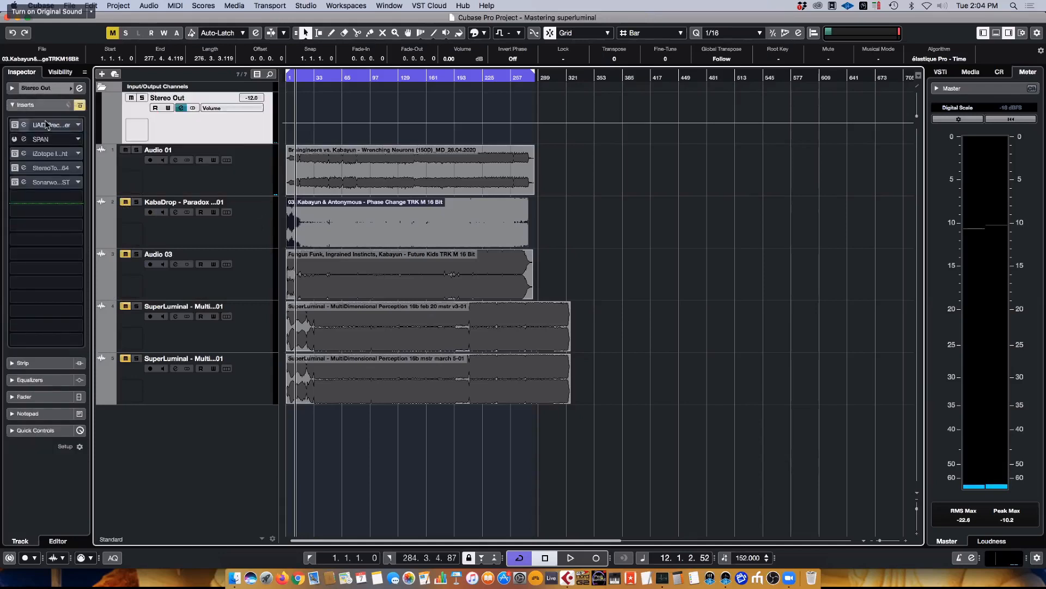
left_click(38, 140)
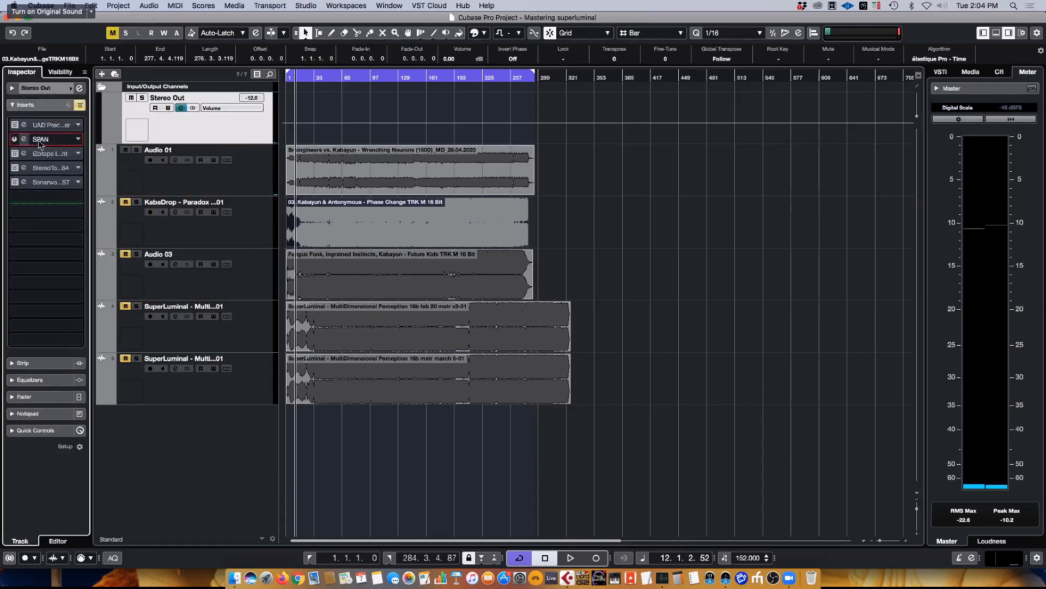
left_click(14, 140)
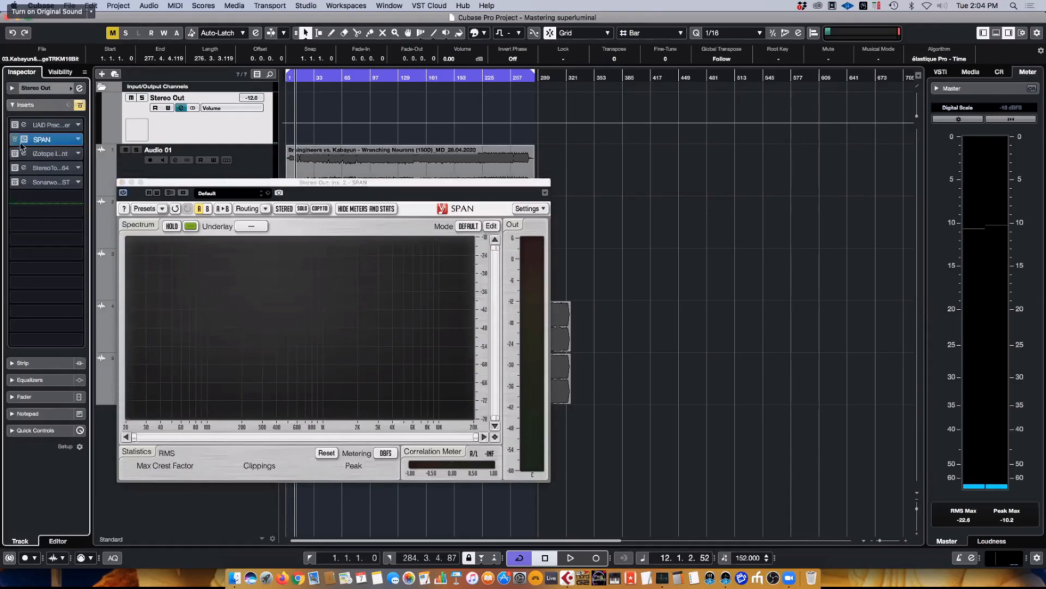
left_click_drag(228, 191, 612, 37)
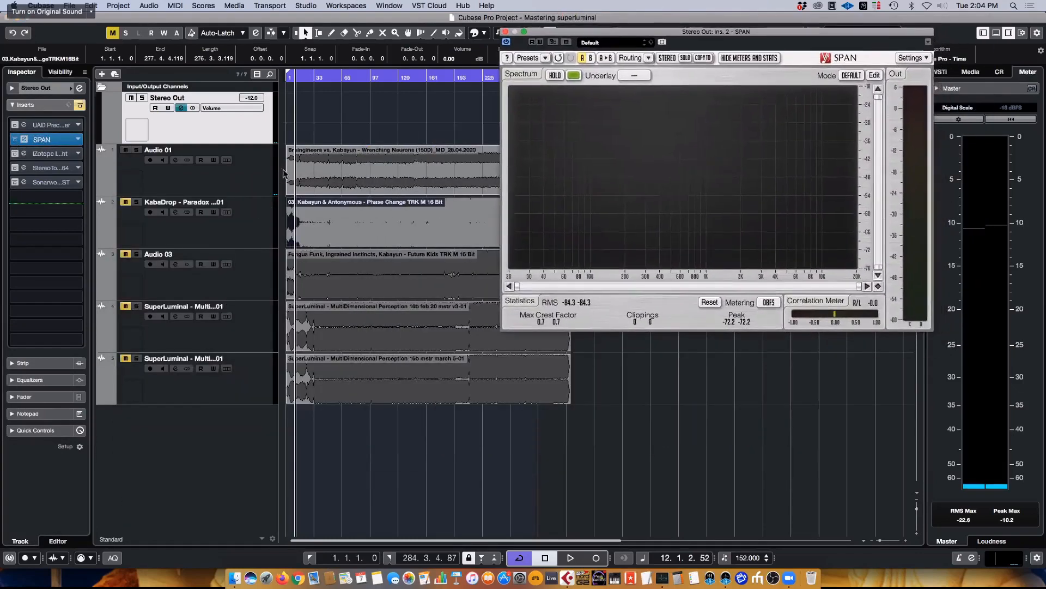
left_click_drag(276, 180, 226, 229)
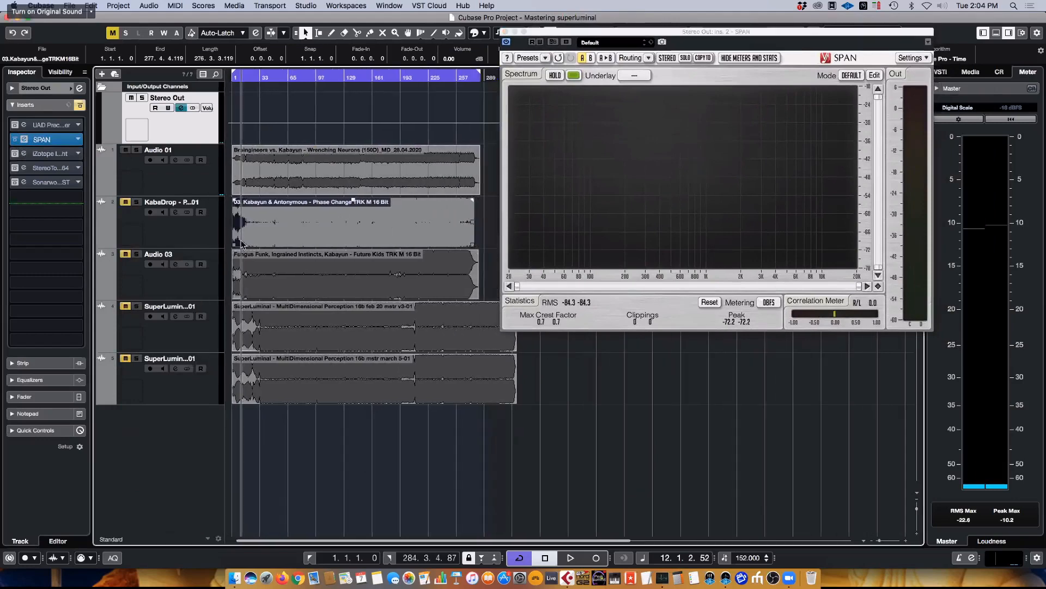
Play Audio 01 and briefly solo the upper SuperLuminal track to compare their spectra in SPAN.
left_click(162, 238)
left_click(139, 180)
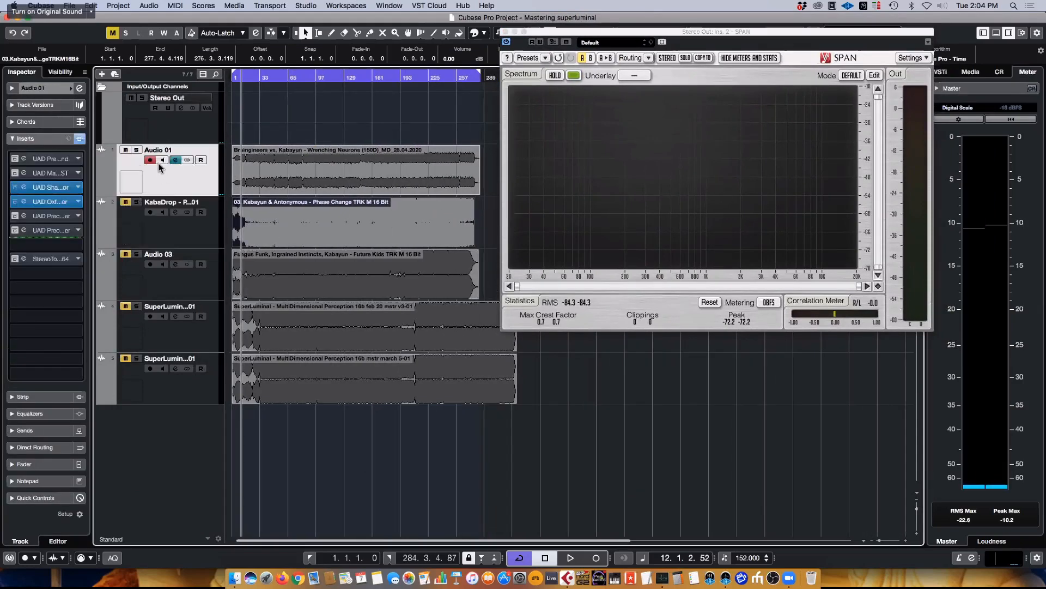
key("space")
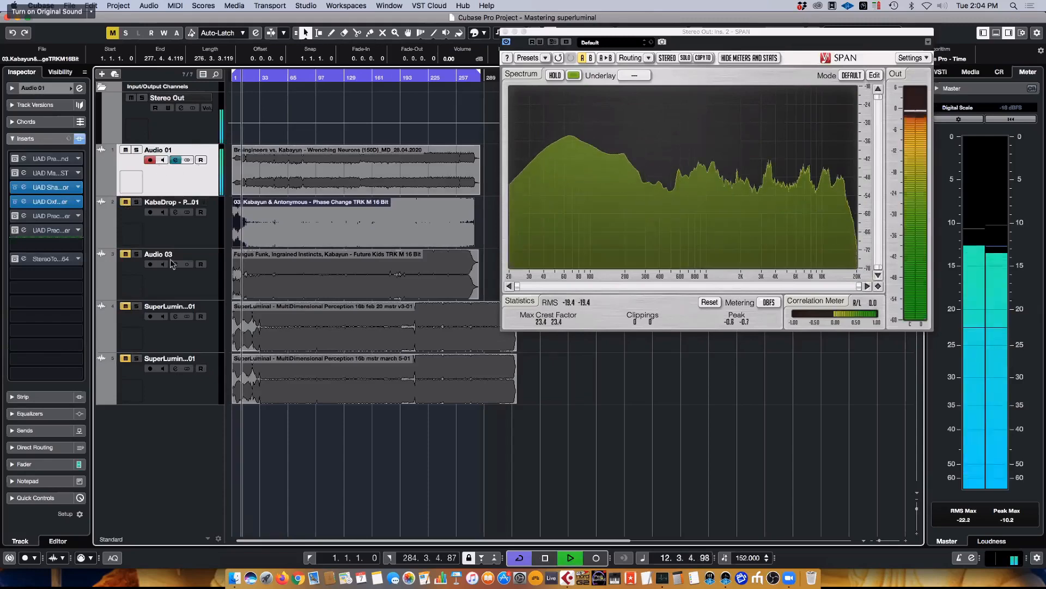
left_click(137, 306)
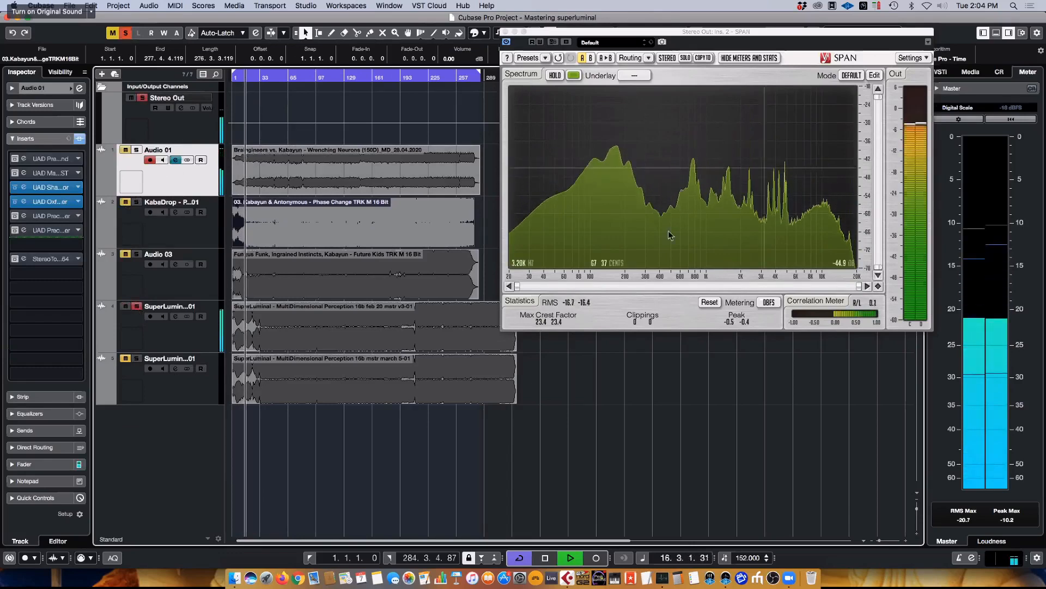
left_click(137, 306)
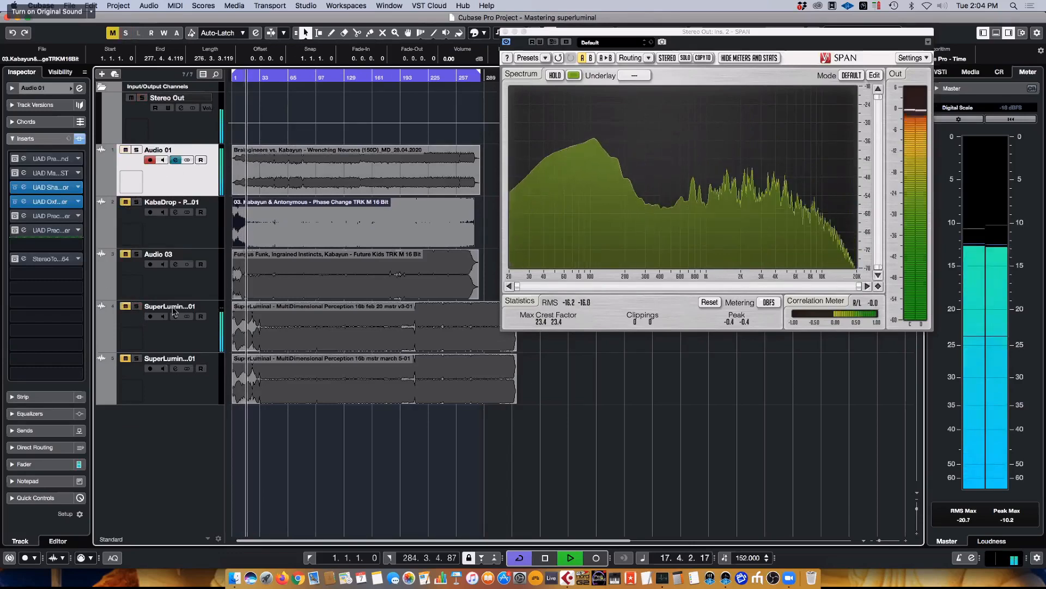
Jump playback to about bar 116 and compare that section of Audio 01 against the soloed upper SuperLuminal track.
left_click(331, 76)
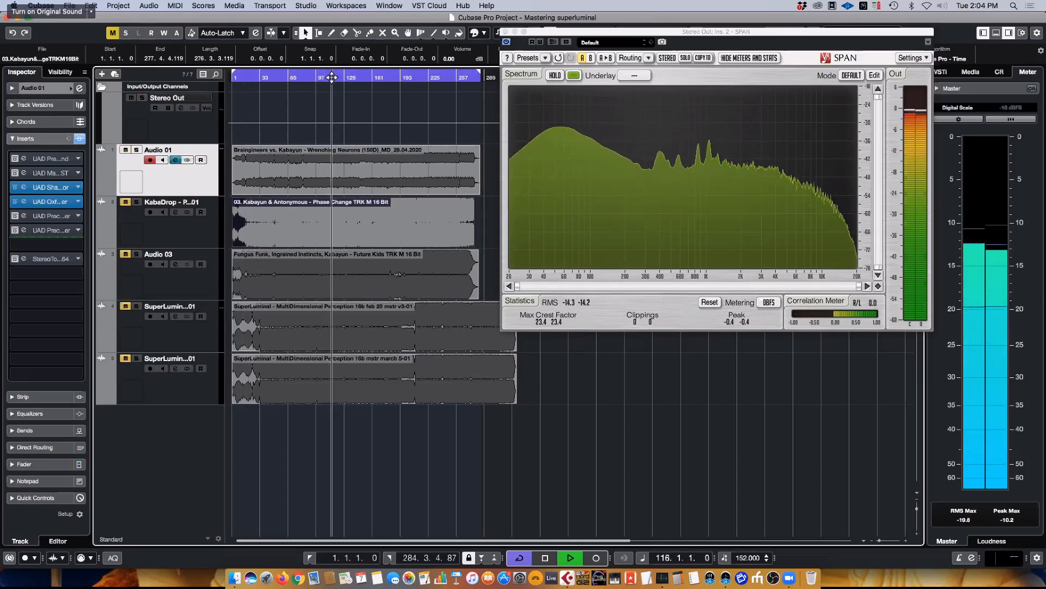
left_click(137, 306)
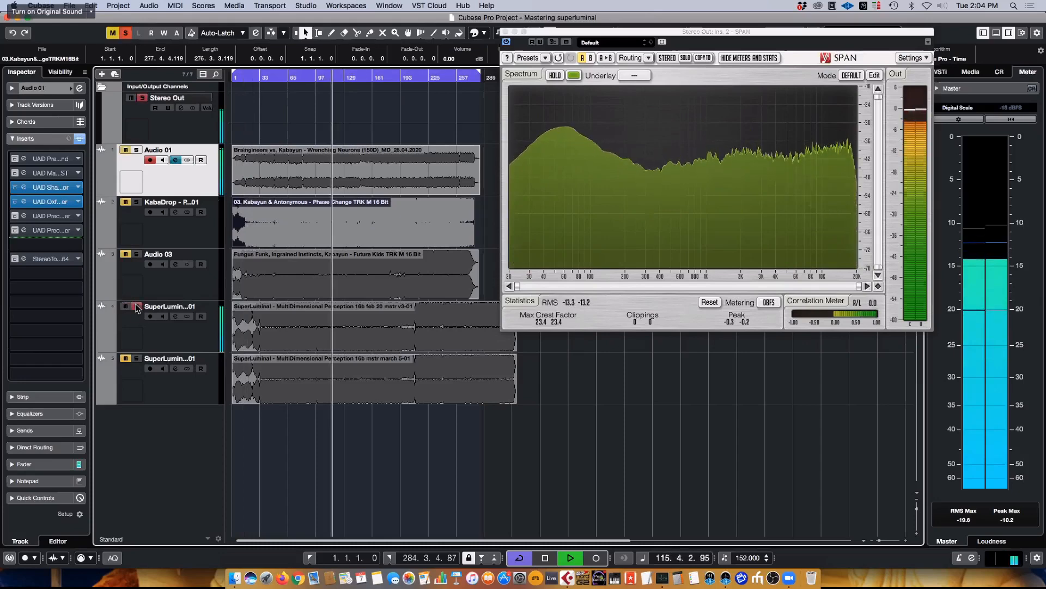
left_click(137, 307)
left_click(126, 150)
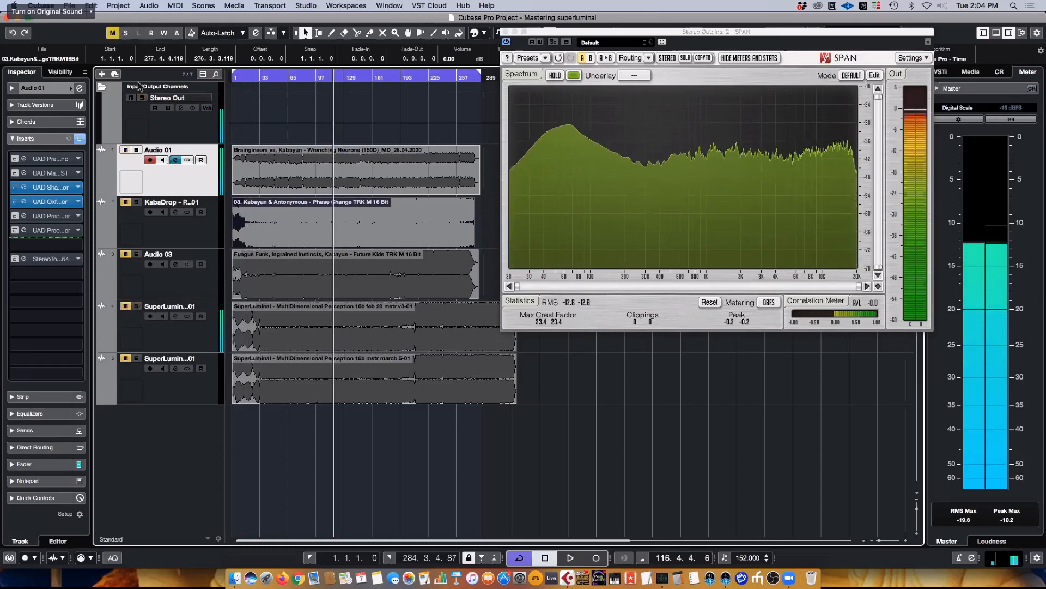
Set the Stereo Out fader level to 6.02 and return to the channel's insert list.
left_click(175, 120)
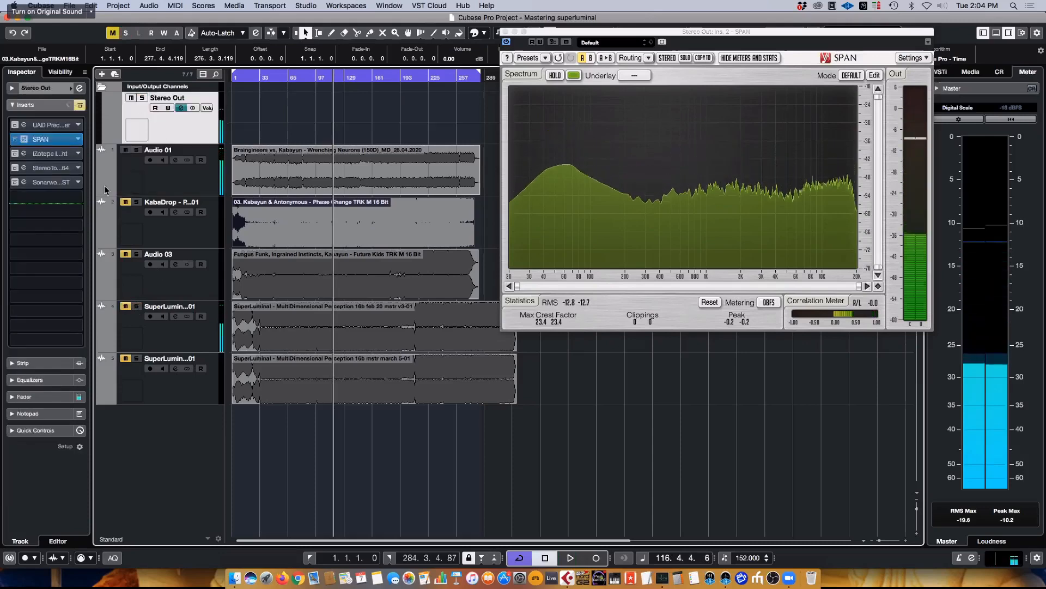
left_click(37, 397)
double_click(33, 327)
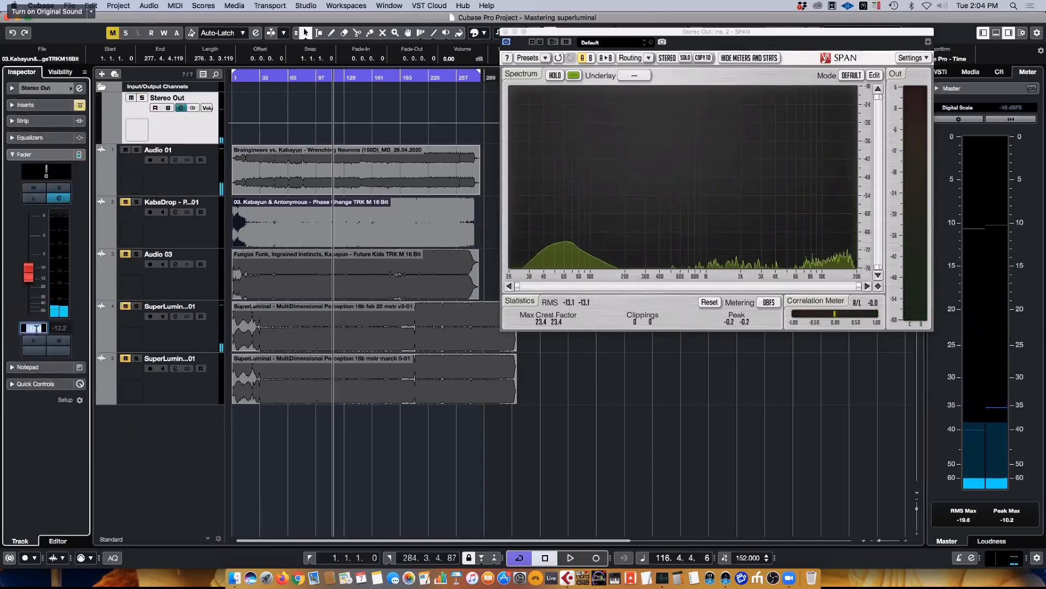
type("15")
key("Return")
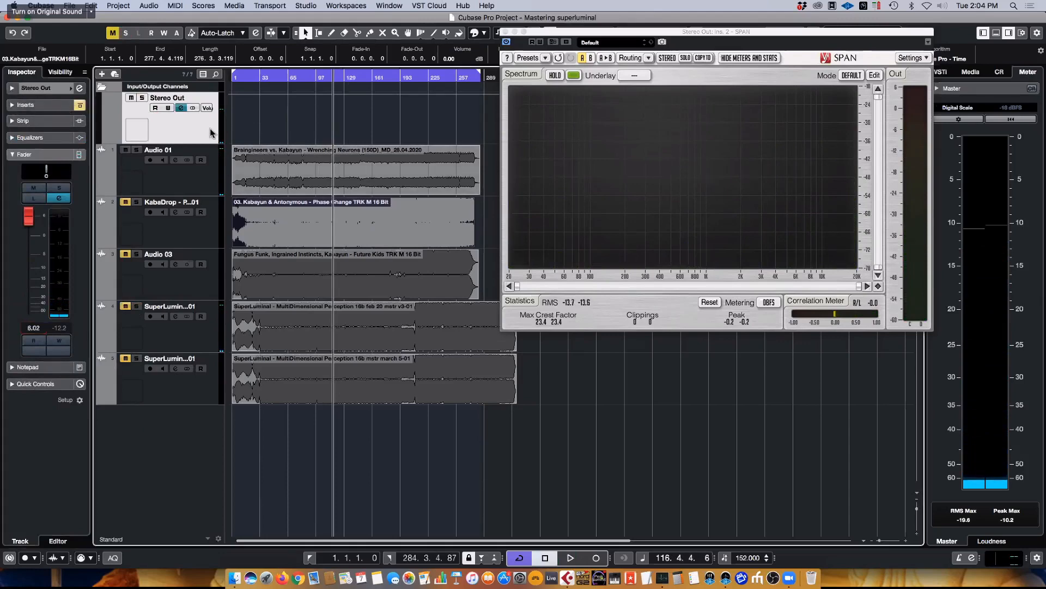
left_click(58, 105)
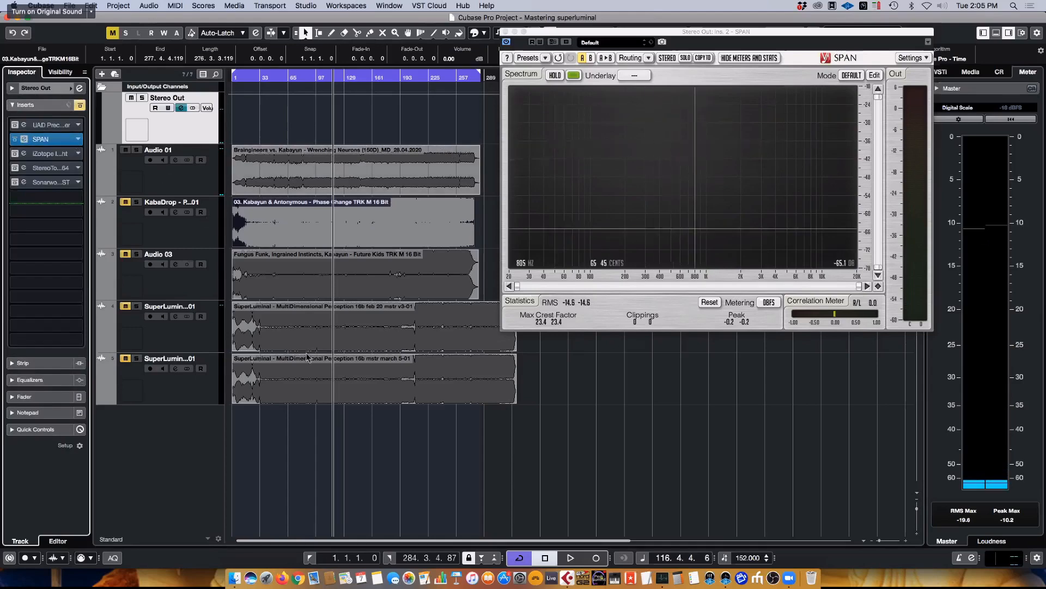
On Audio 01, deactivate the UAD Sha...or and UAD Oxf...er inserts and remove the StereoTool insert.
left_click(168, 294)
left_click(209, 333)
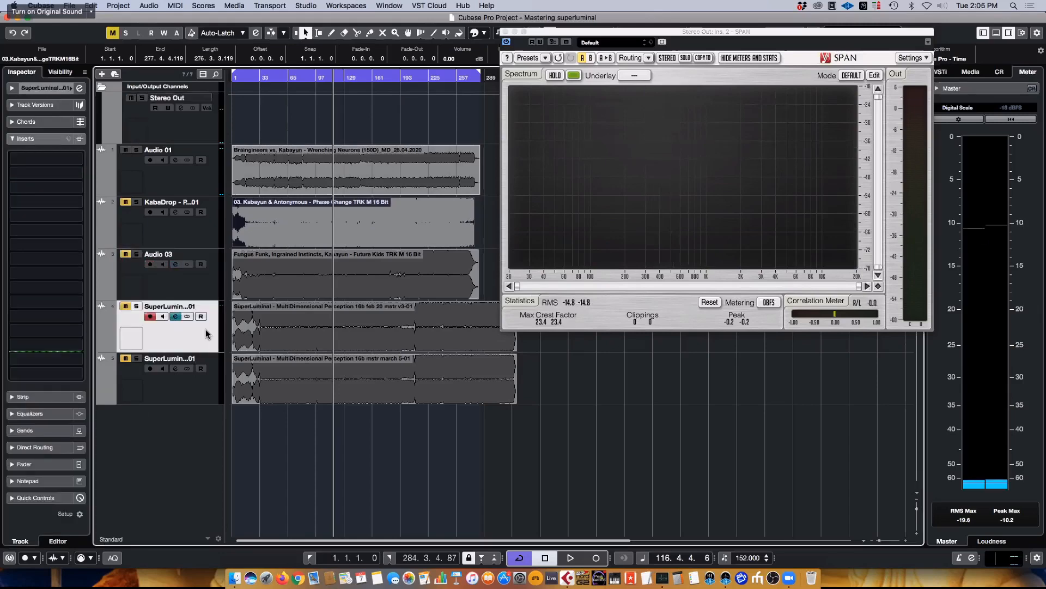
left_click(173, 176)
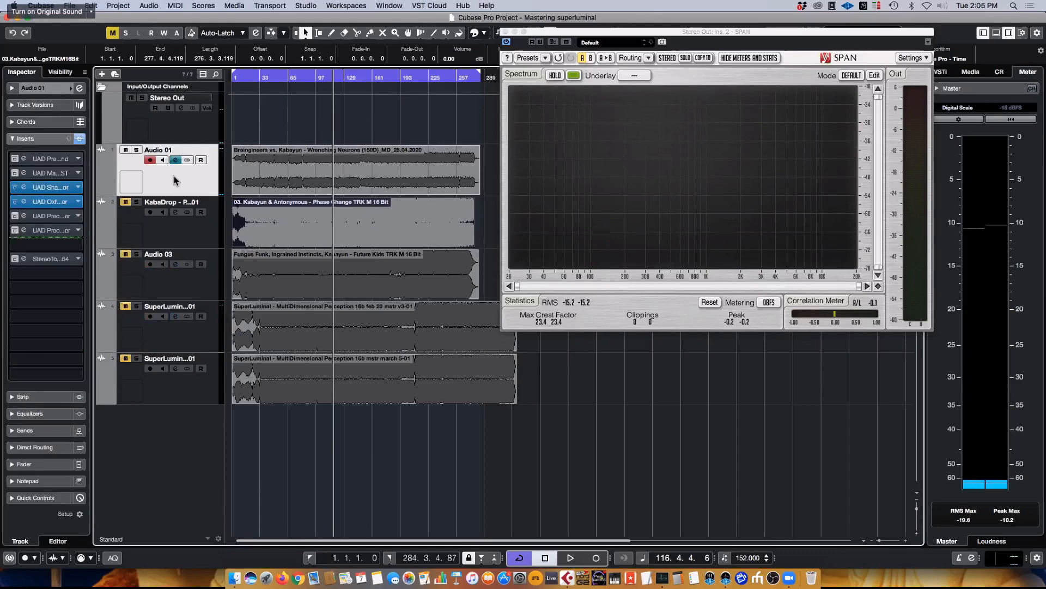
left_click(136, 306)
left_click(136, 307)
left_click(15, 187)
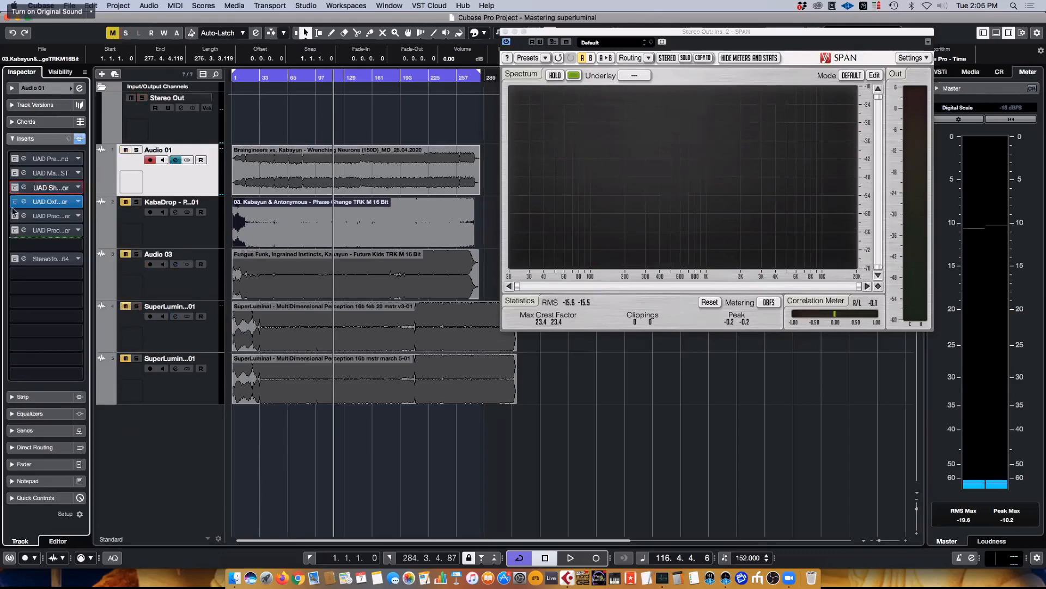
left_click(14, 203)
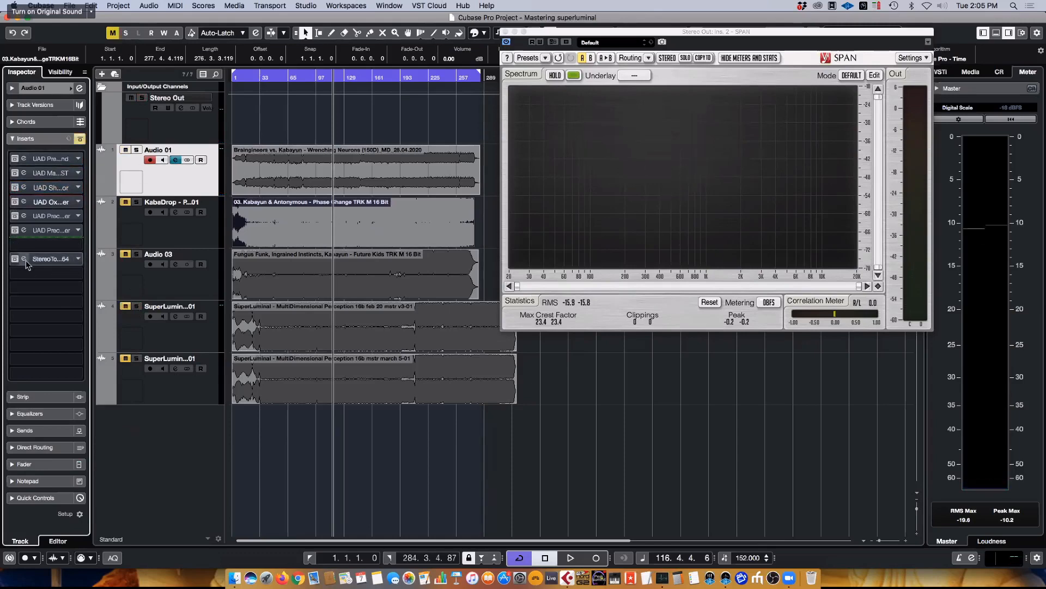
left_click(82, 260)
left_click(41, 240)
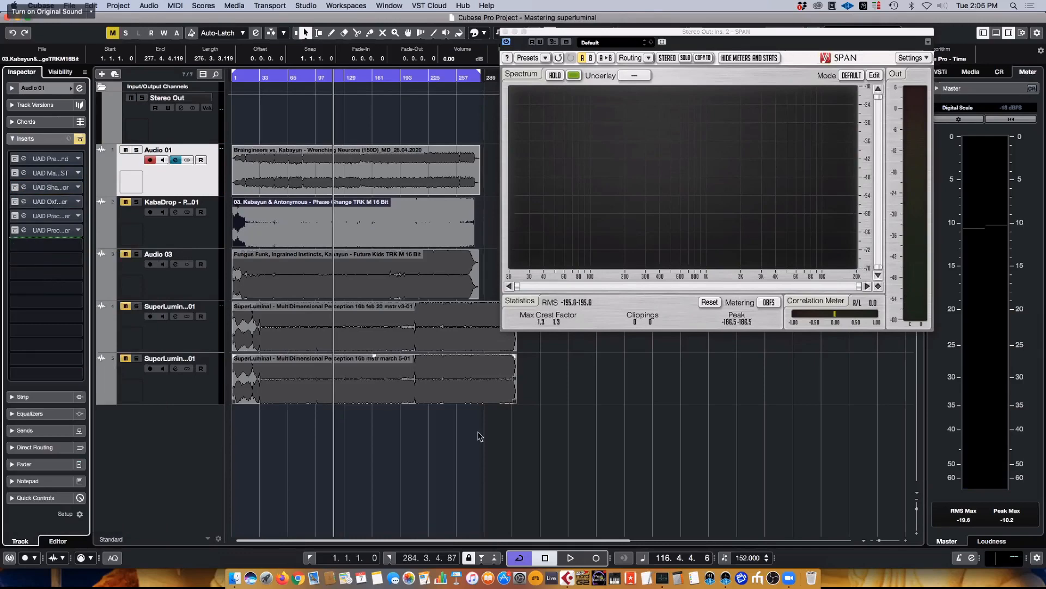
Move the SPAN window down so it no longer covers the project toolbar.
left_click_drag(660, 33, 679, 50)
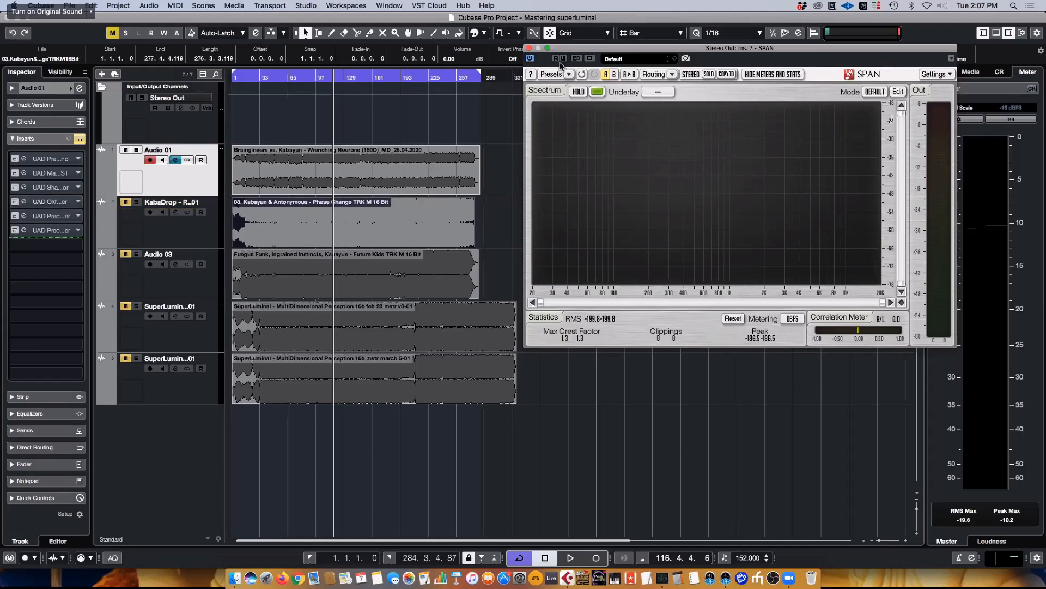
left_click_drag(657, 51, 653, 83)
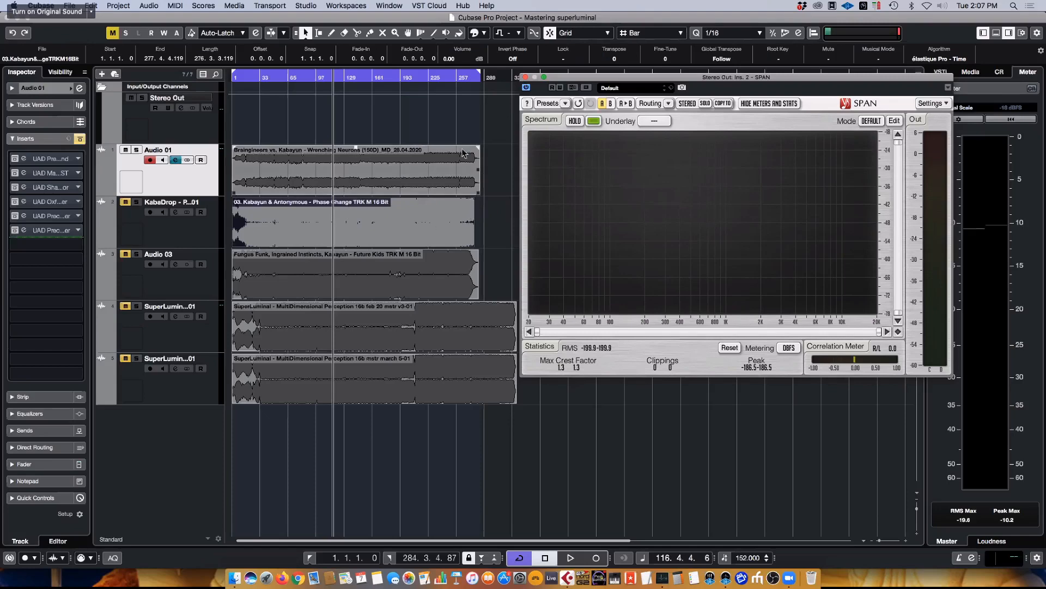
Shift the SPAN window further down and briefly play Audio 01 from bar 116 to check its spectrum and level.
left_click_drag(619, 85, 619, 111)
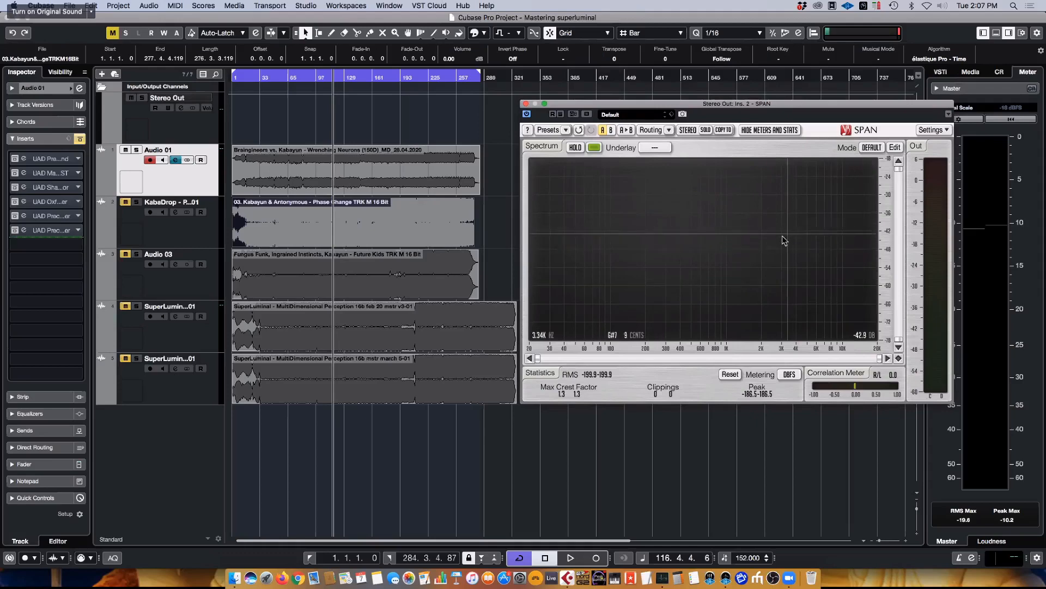
key("space")
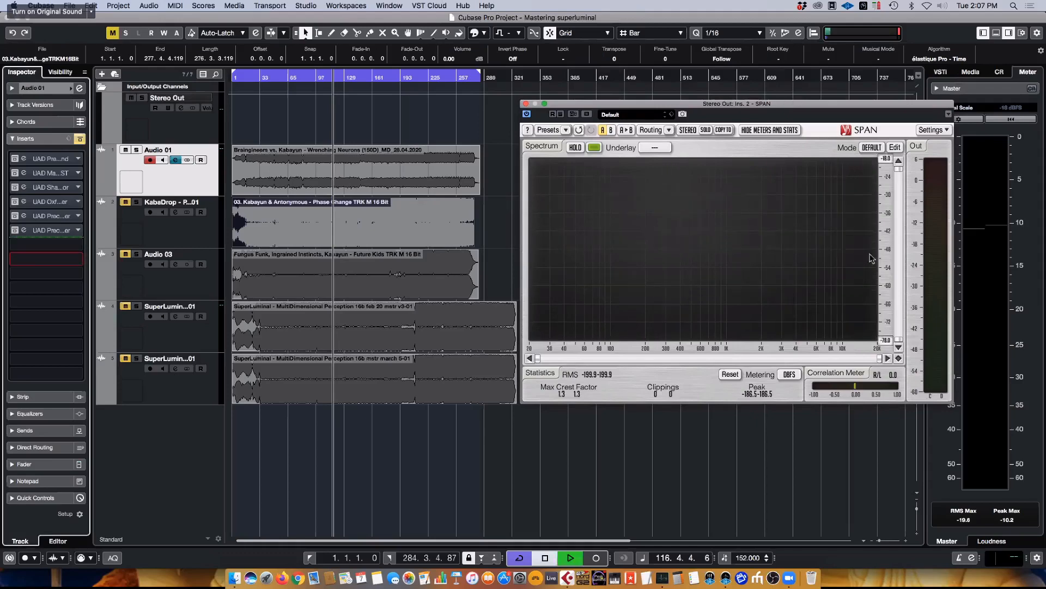
key("space")
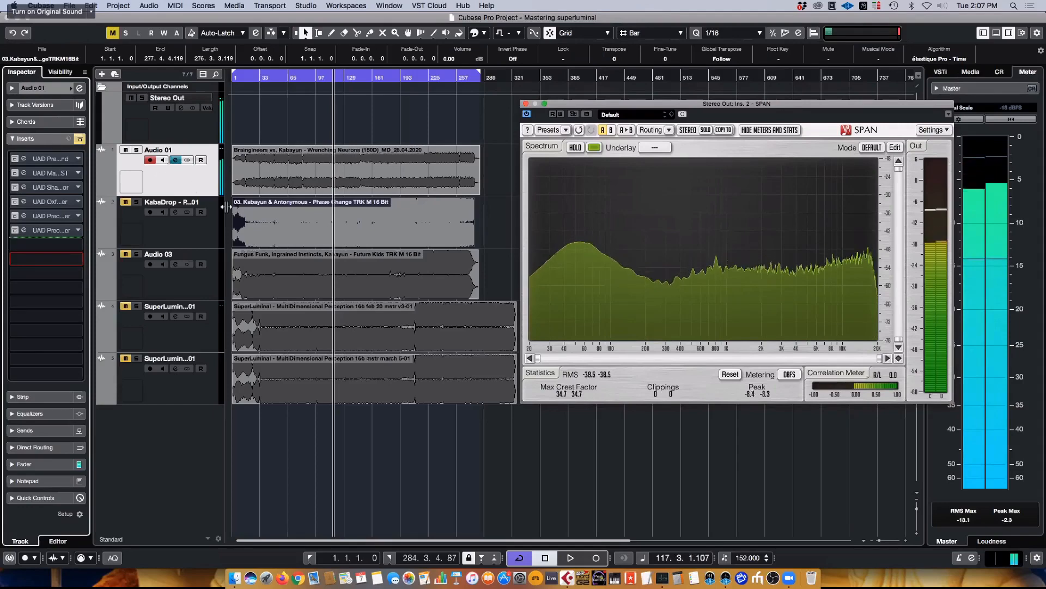
Set the Stereo Out channel's fader level to -15.0.
left_click(159, 88)
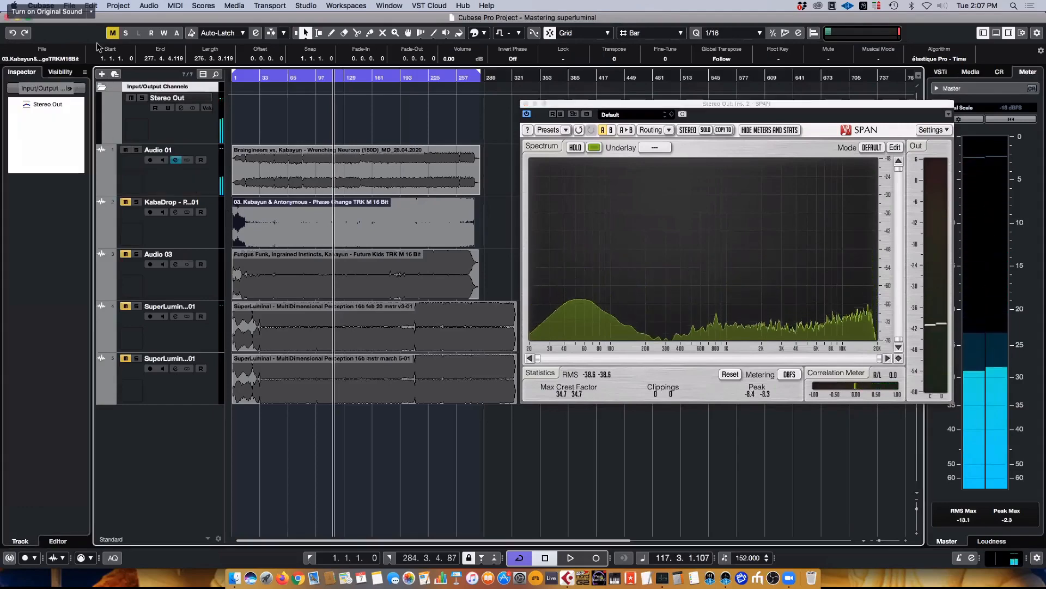
left_click(153, 113)
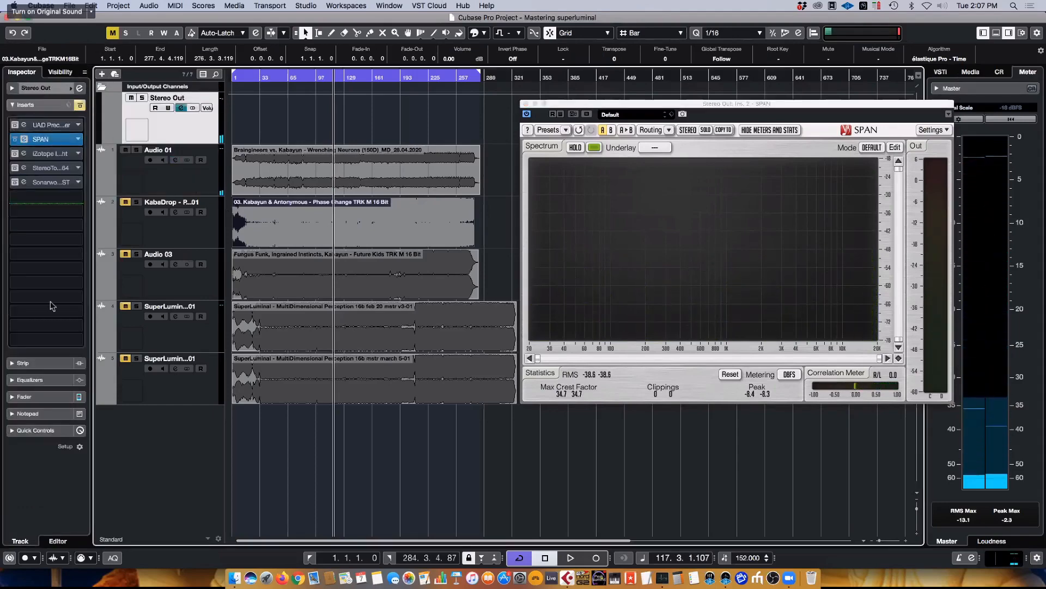
left_click(24, 396)
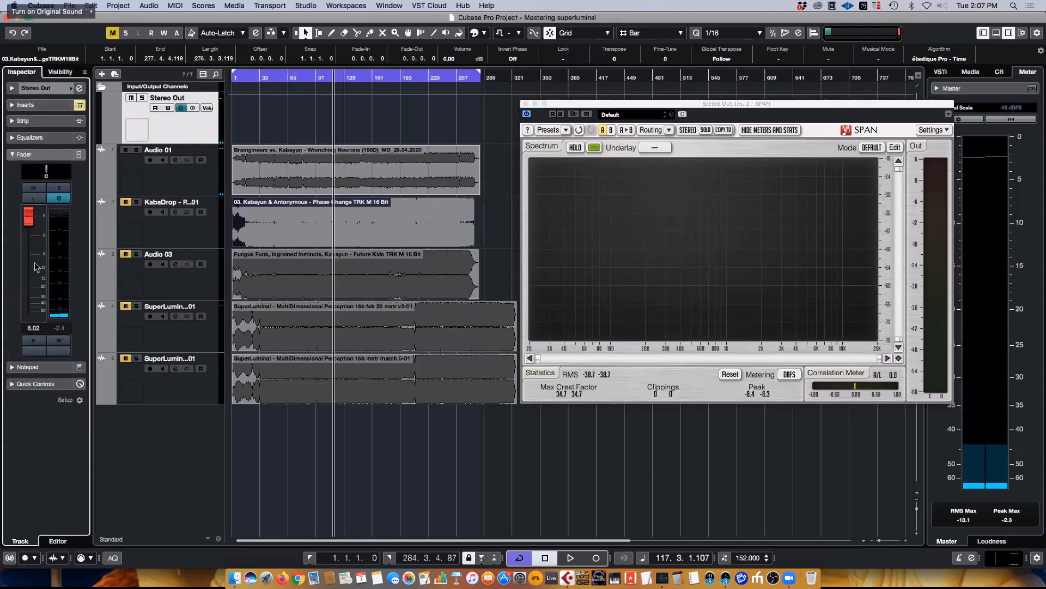
left_click_drag(30, 217, 37, 280)
left_click(32, 327)
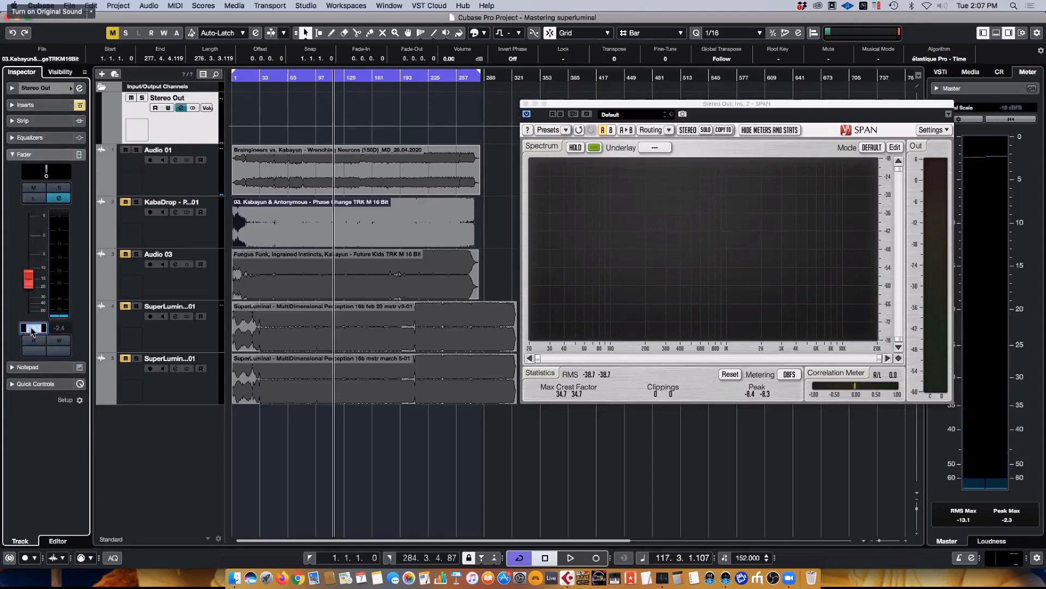
type("-5")
key("Return")
Play Audio 01 up to about bar 122 in short passes and examine its spectrum and peaks in SPAN.
key("space")
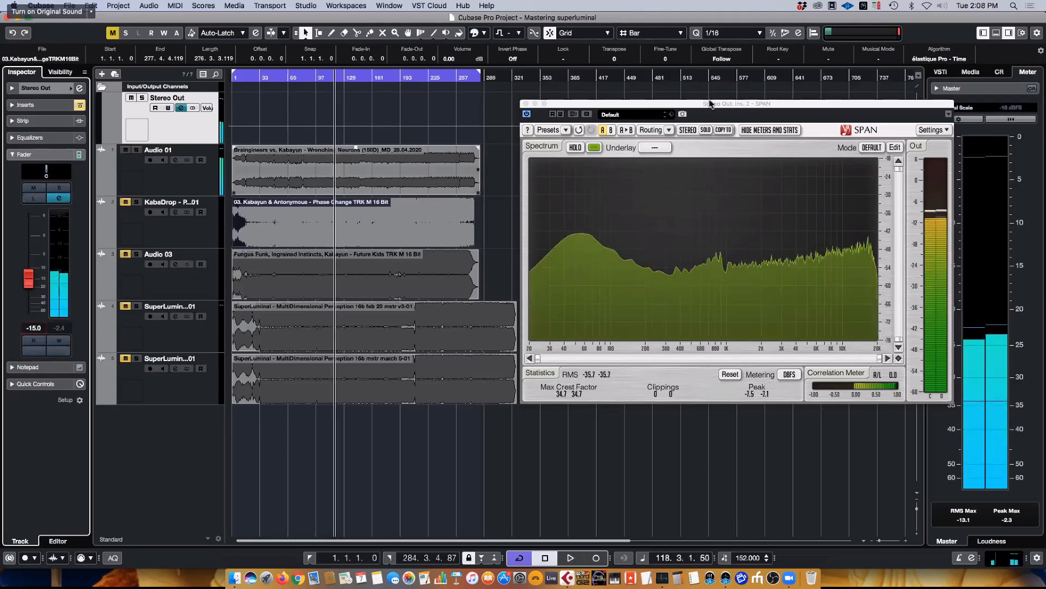
key("space")
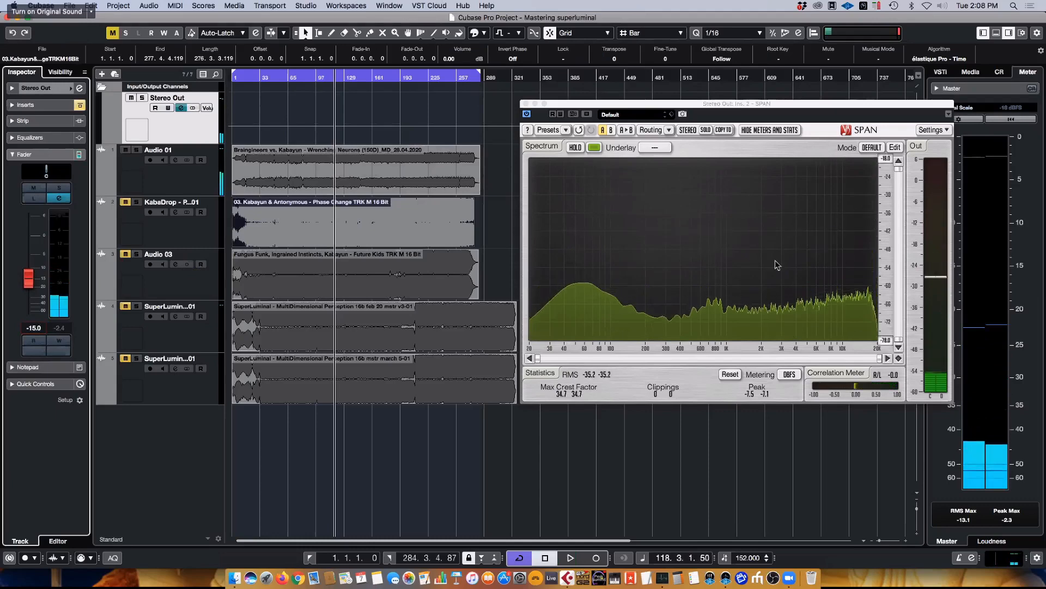
key("space")
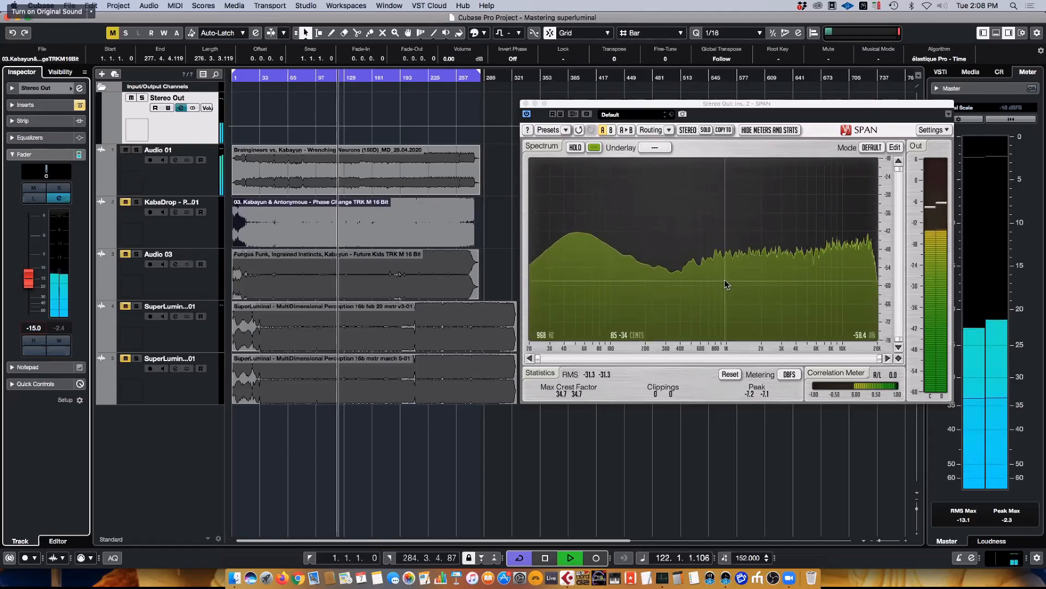
key("space")
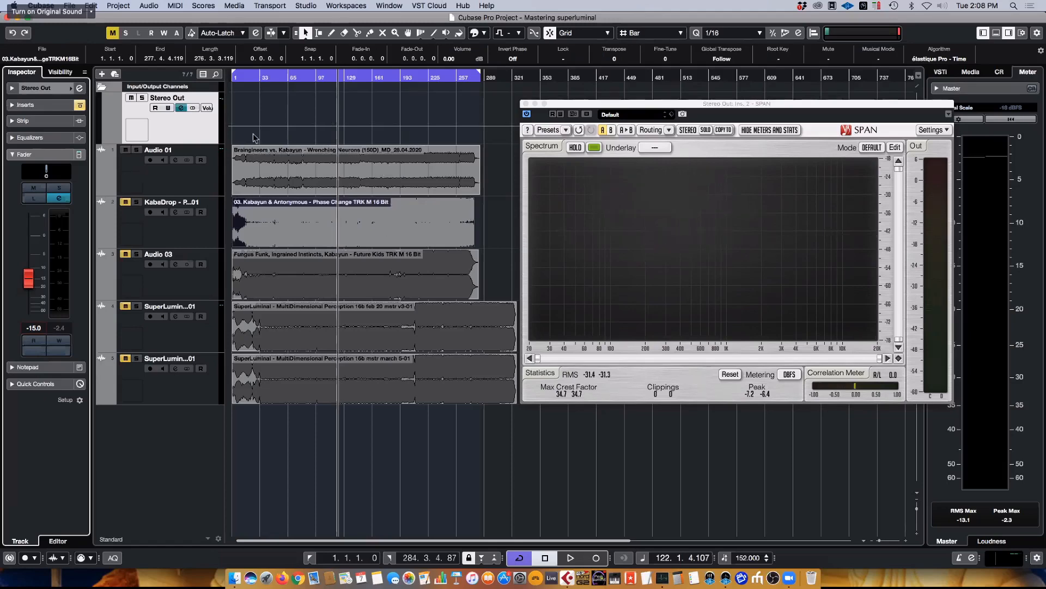
Open the UAD Precision Limiter from insert slot 6 of Audio 01 and place its window below the track area.
left_click(192, 184)
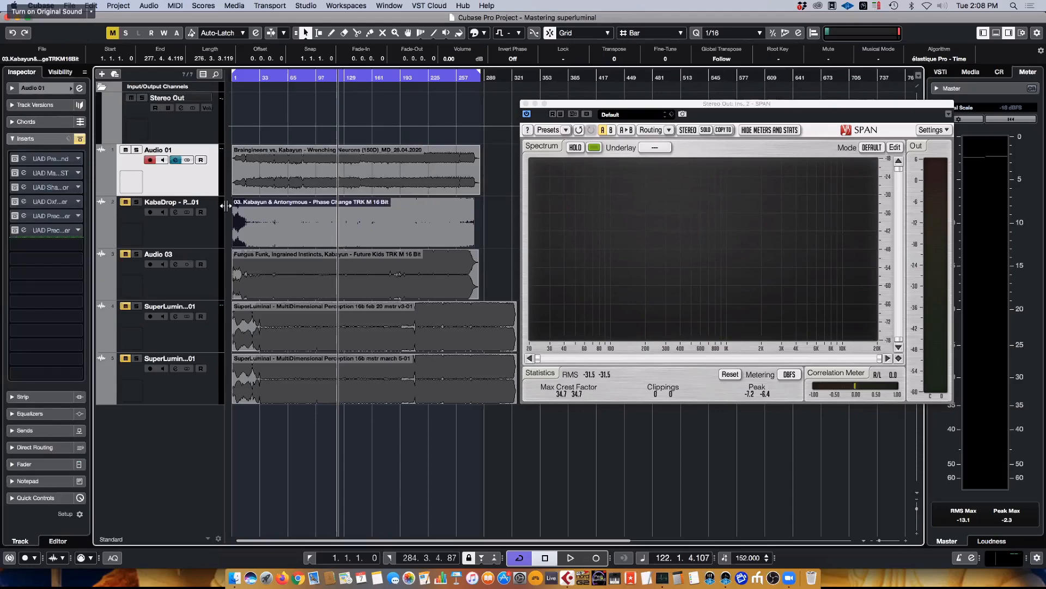
left_click(57, 231)
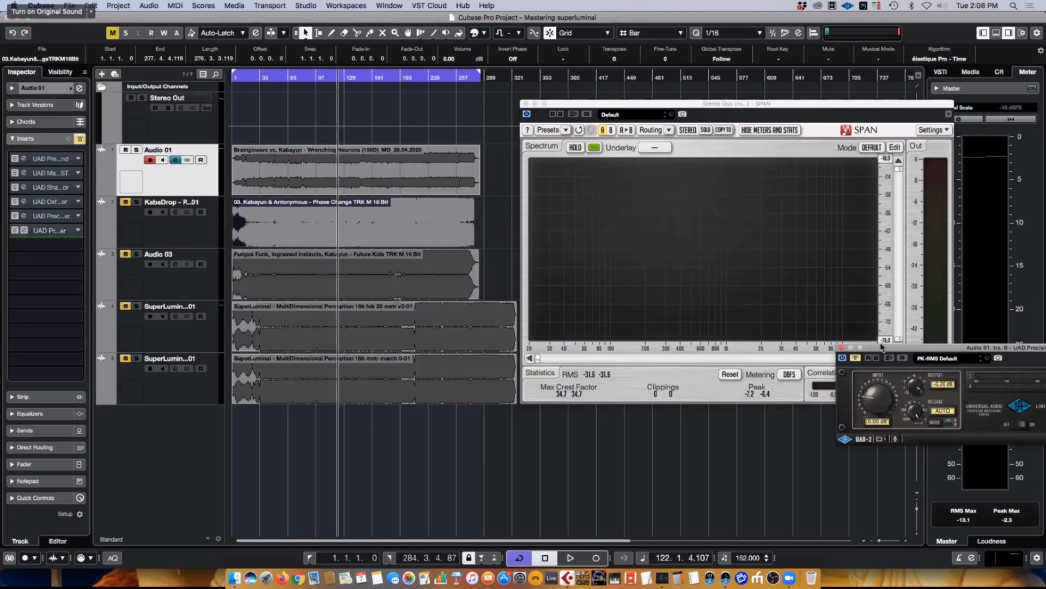
left_click_drag(898, 348, 429, 416)
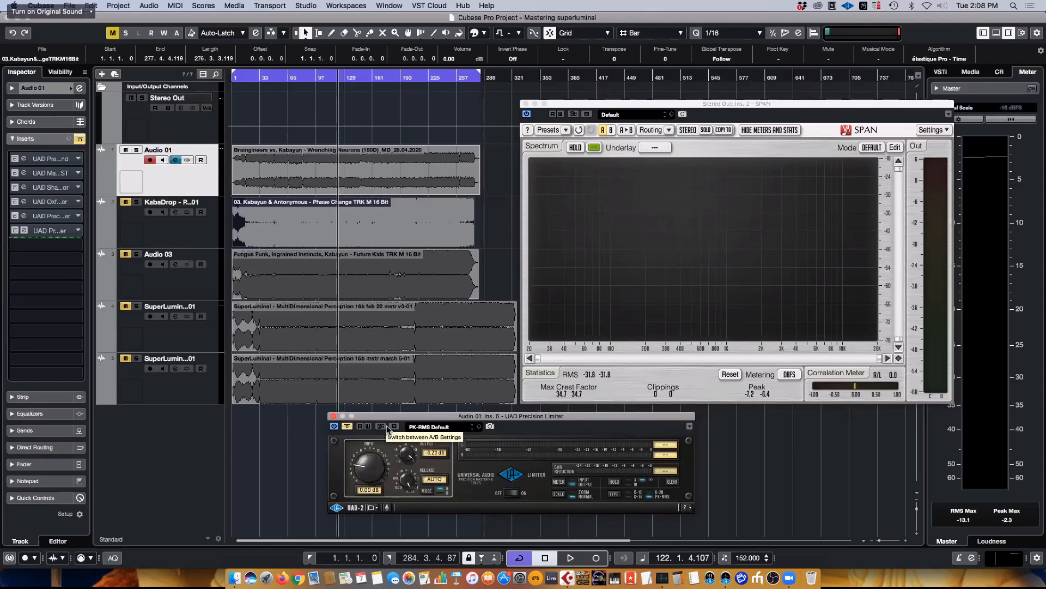
left_click_drag(388, 415, 428, 387)
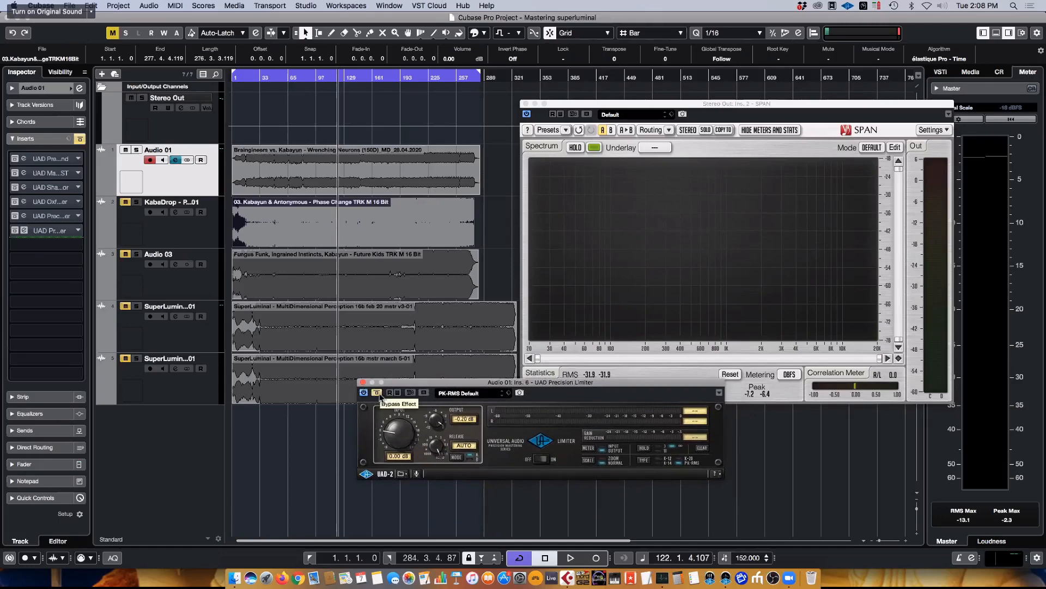
Add FabFilter Pro-L to insert slot 7 of Audio 01 and place its window beside the Precision Limiter.
left_click(76, 245)
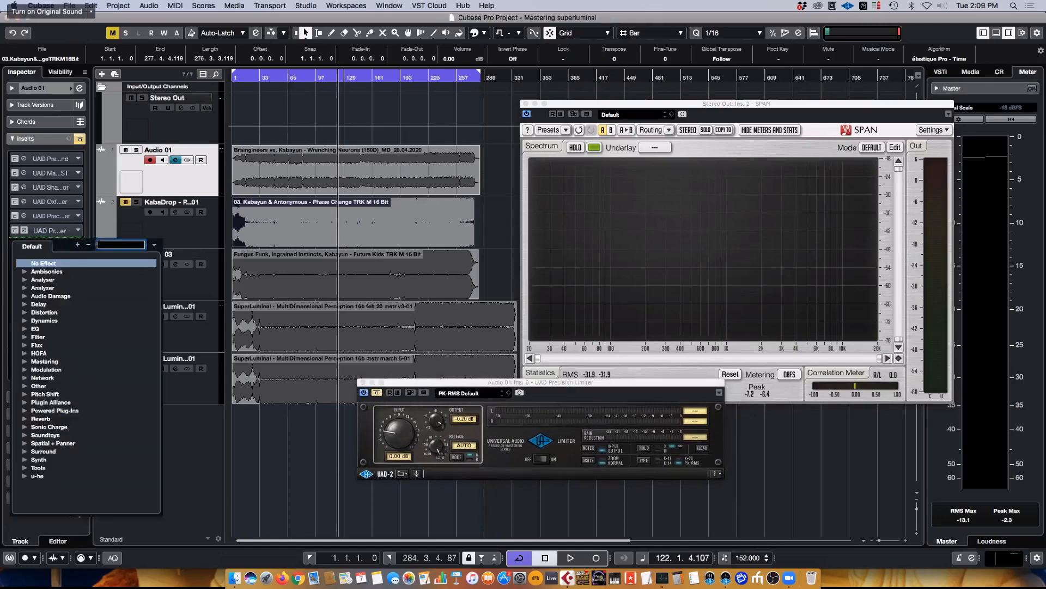
type("pro")
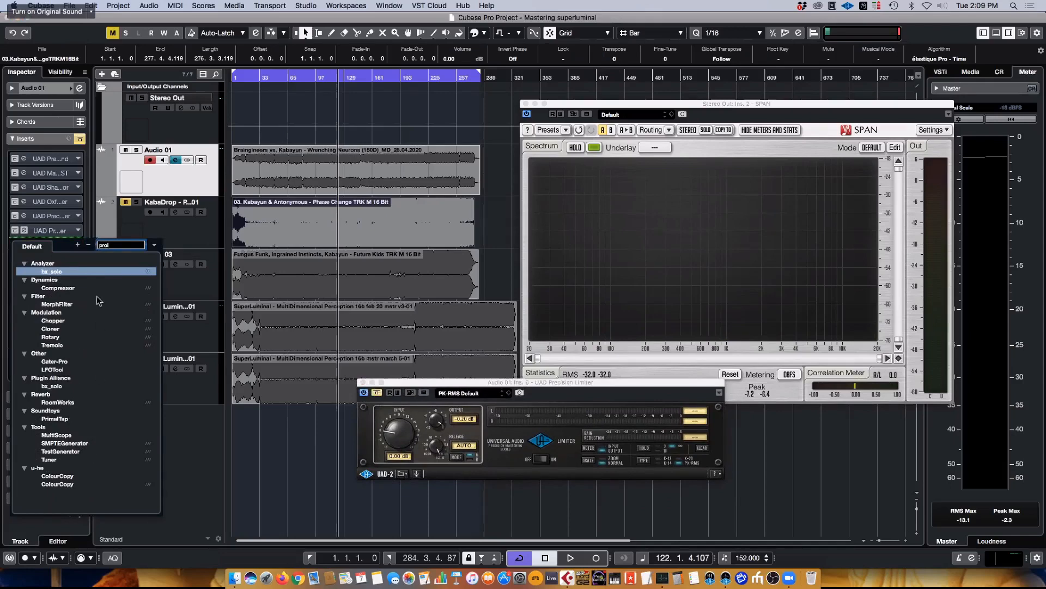
type("l")
key("BackSpace")
scroll(105, 372, "down", 3)
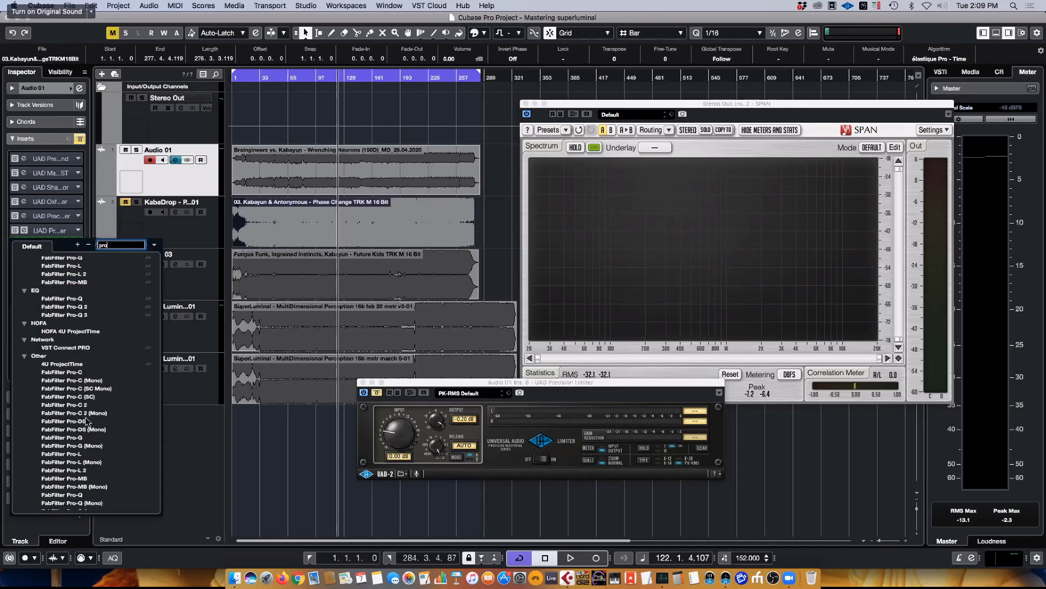
left_click(85, 454)
key("Return")
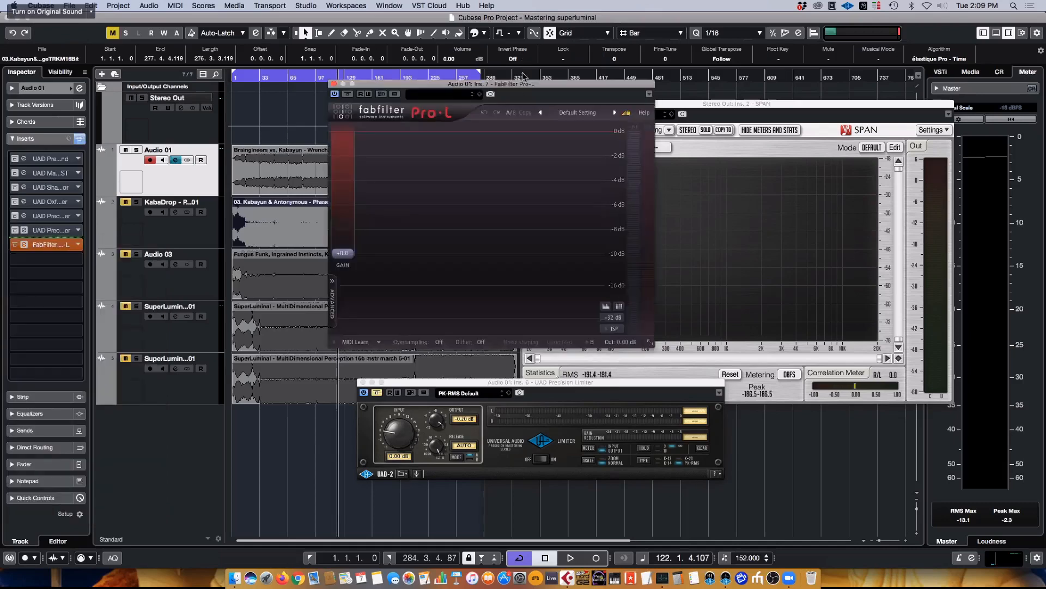
left_click_drag(522, 85, 678, 267)
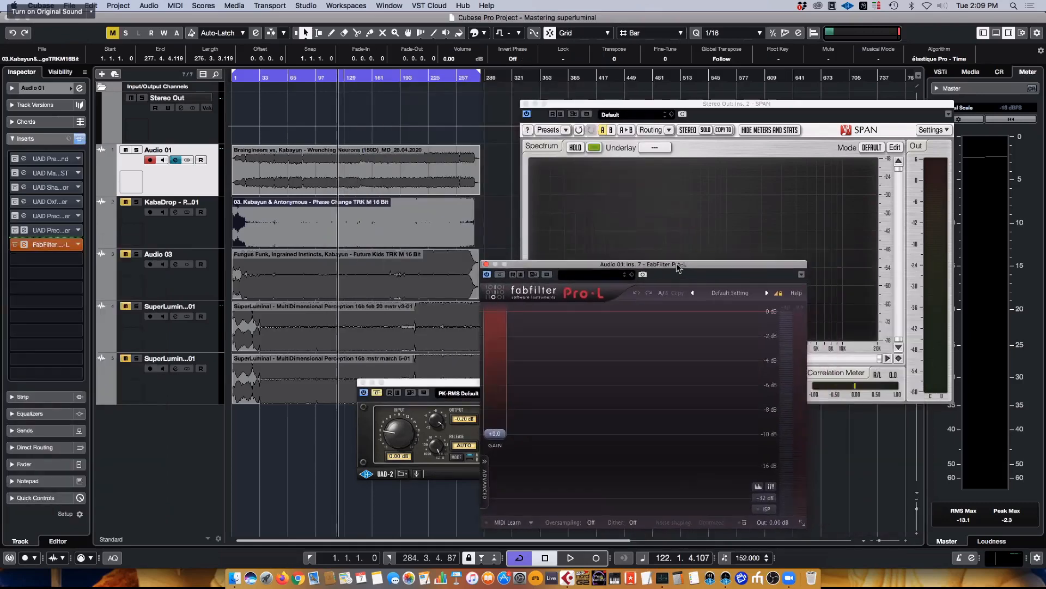
Add the Steinberg Limiter from Dynamics to insert slot 8 of Audio 01, move its window beside the other limiters and bypass it.
left_click(55, 260)
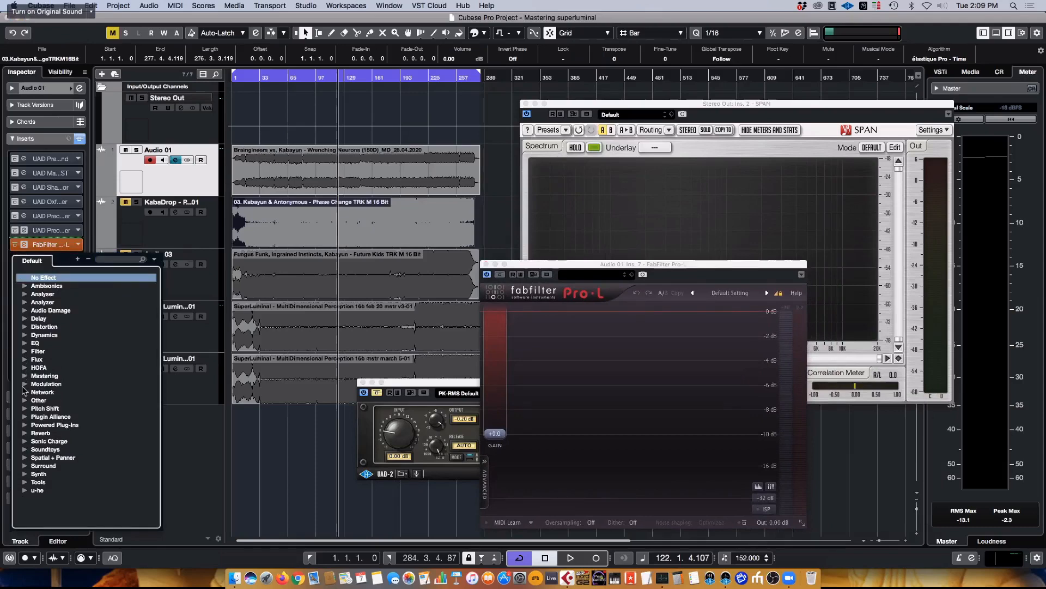
left_click(26, 338)
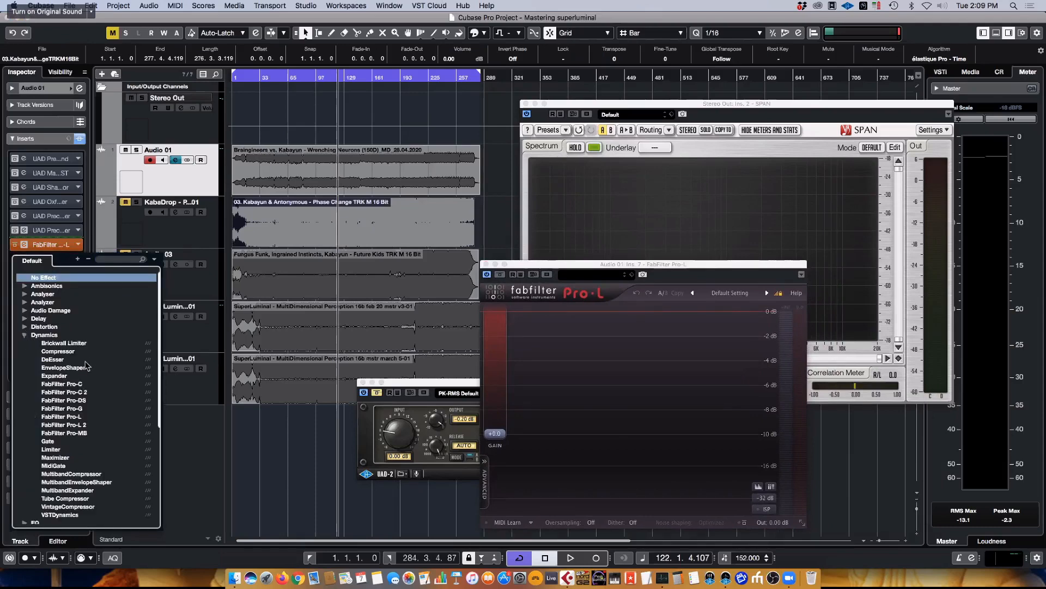
scroll(83, 376, "down", 2)
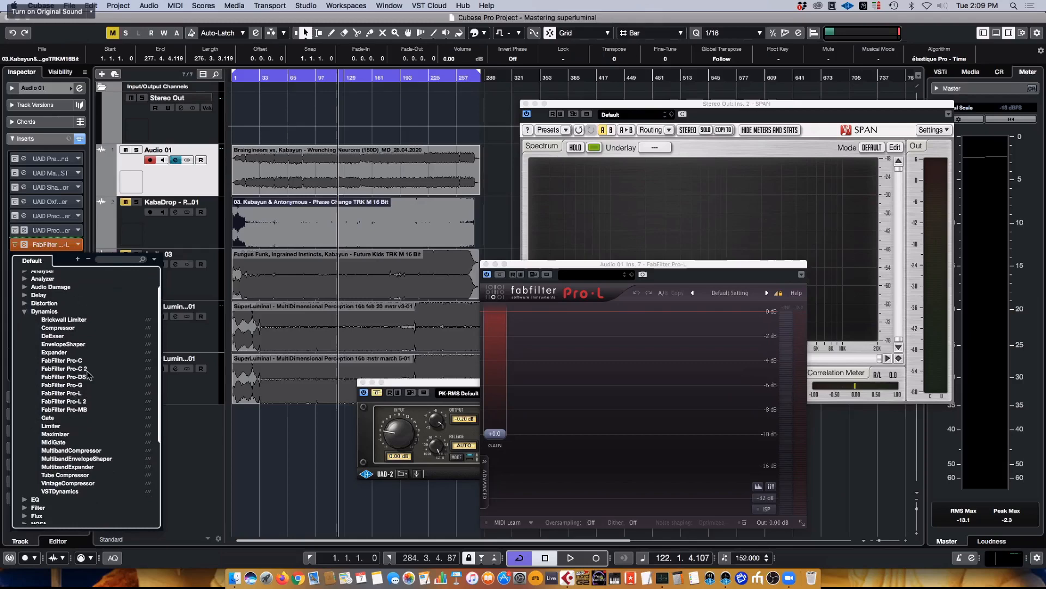
left_click(50, 426)
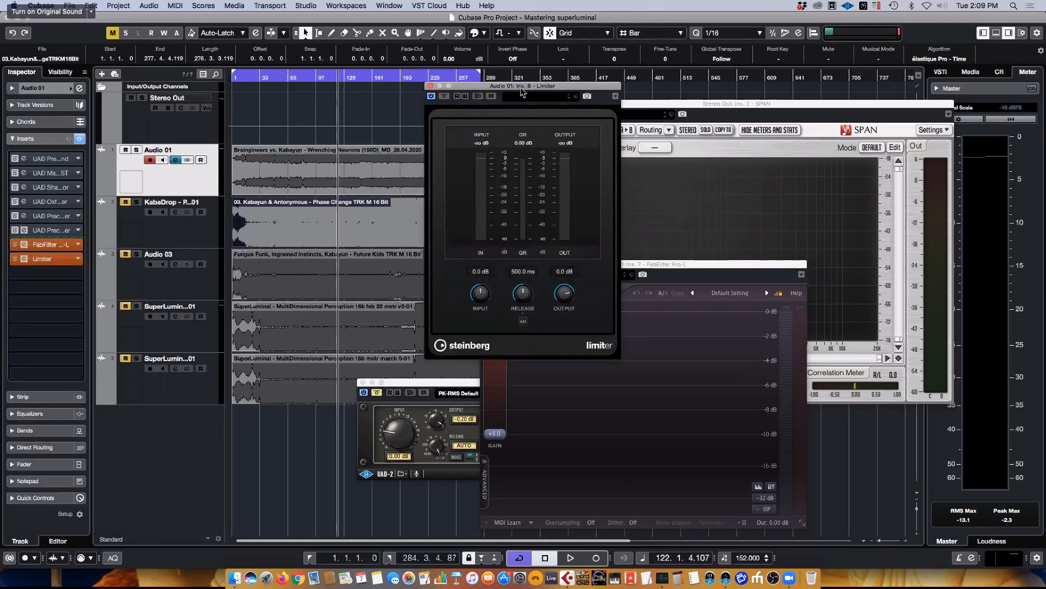
left_click_drag(523, 87, 251, 260)
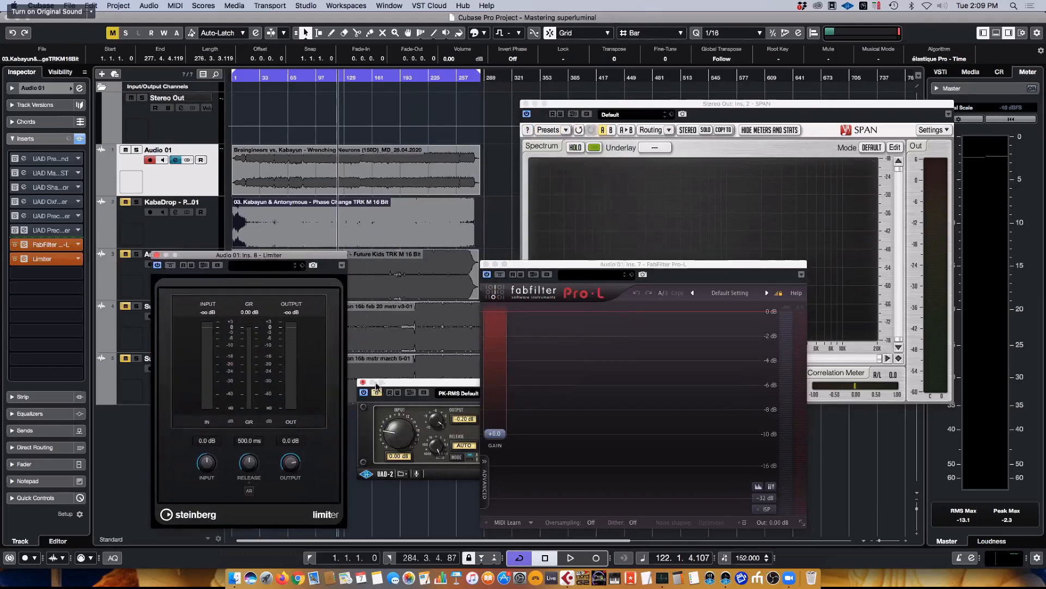
left_click(171, 265)
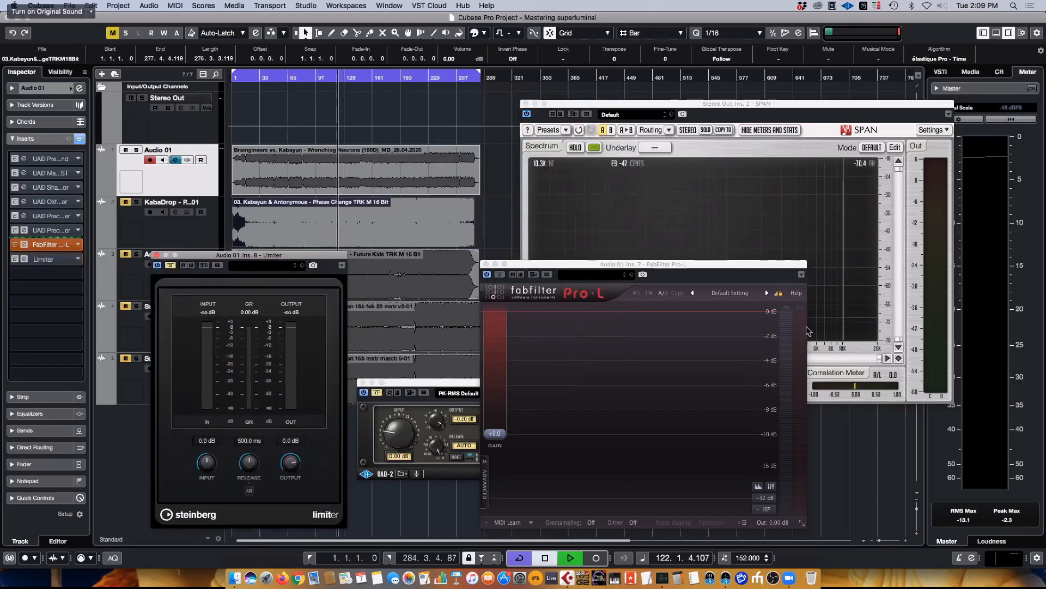
Play Audio 01 from about bar 122 and raise the FabFilter Pro-L gain to +9.9 dB.
key("space")
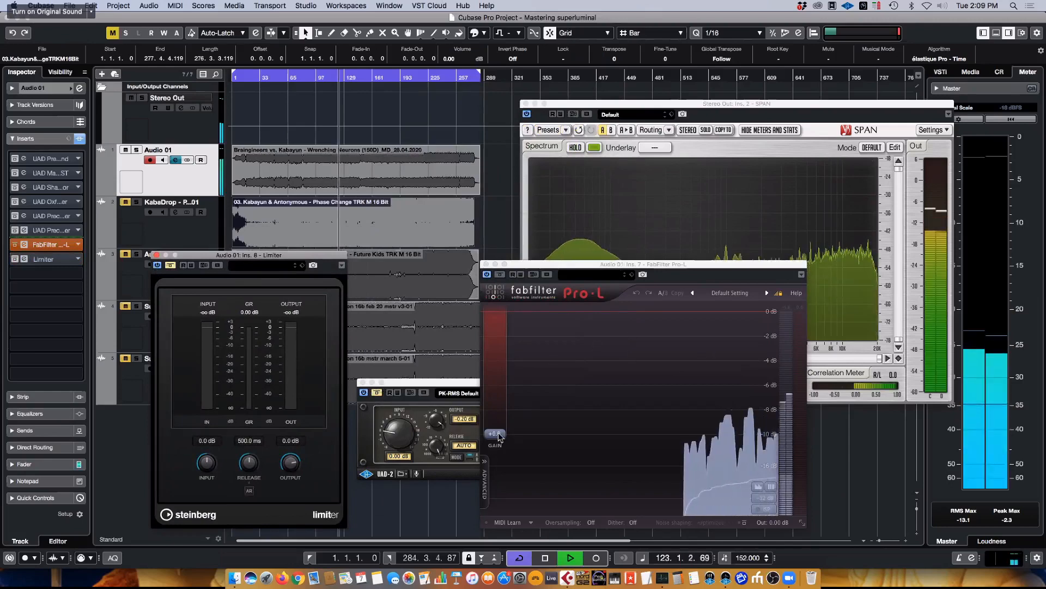
key("space")
left_click_drag(499, 434, 505, 406)
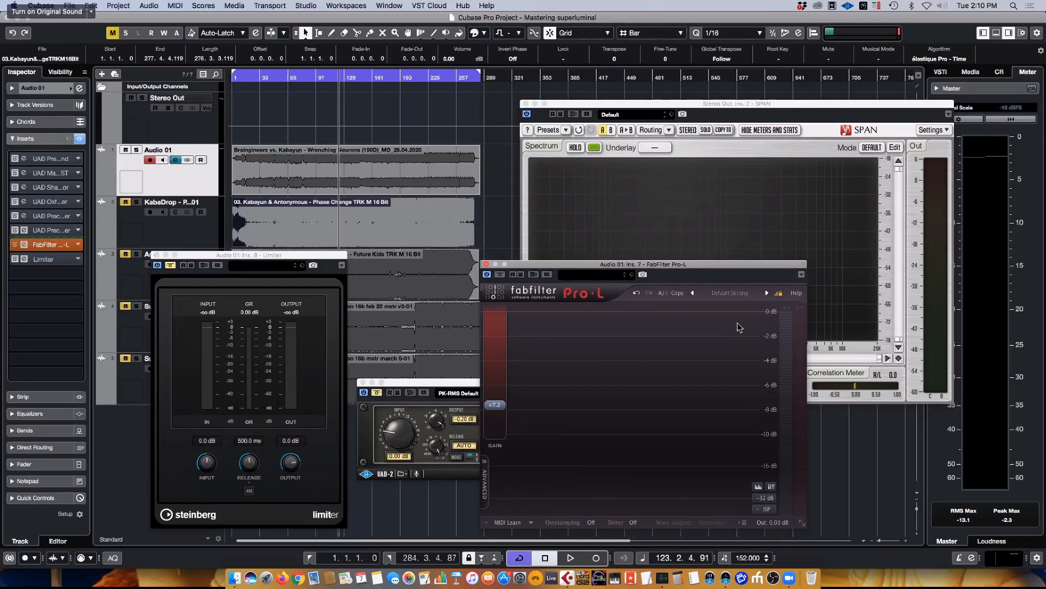
mouse_move(497, 410)
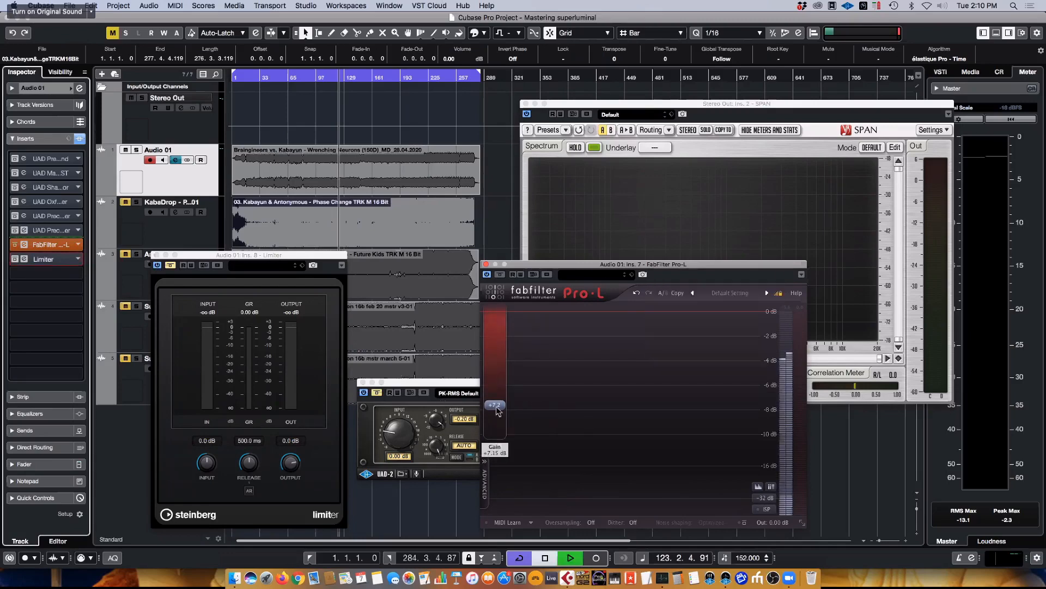
key("space")
mouse_move(497, 410)
left_mouse_down()
mouse_move(504, 387)
mouse_move(504, 400)
left_mouse_up()
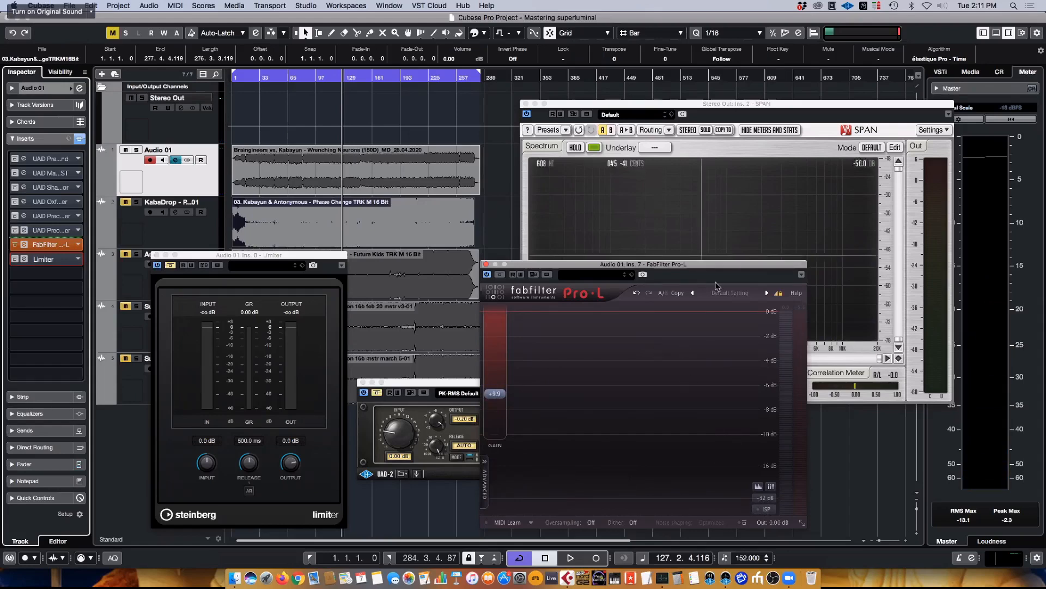
Open the UAD Oxford Limiter from insert slot 4 of Audio 01 and arrange its window side by side with FabFilter Pro-L.
left_click_drag(703, 266, 710, 266)
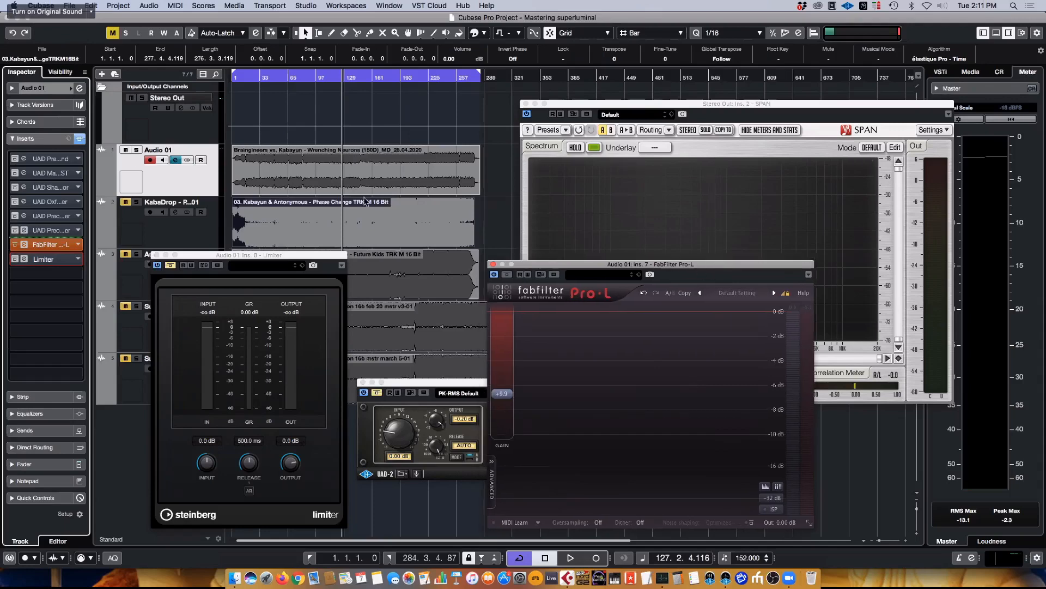
left_click(52, 206)
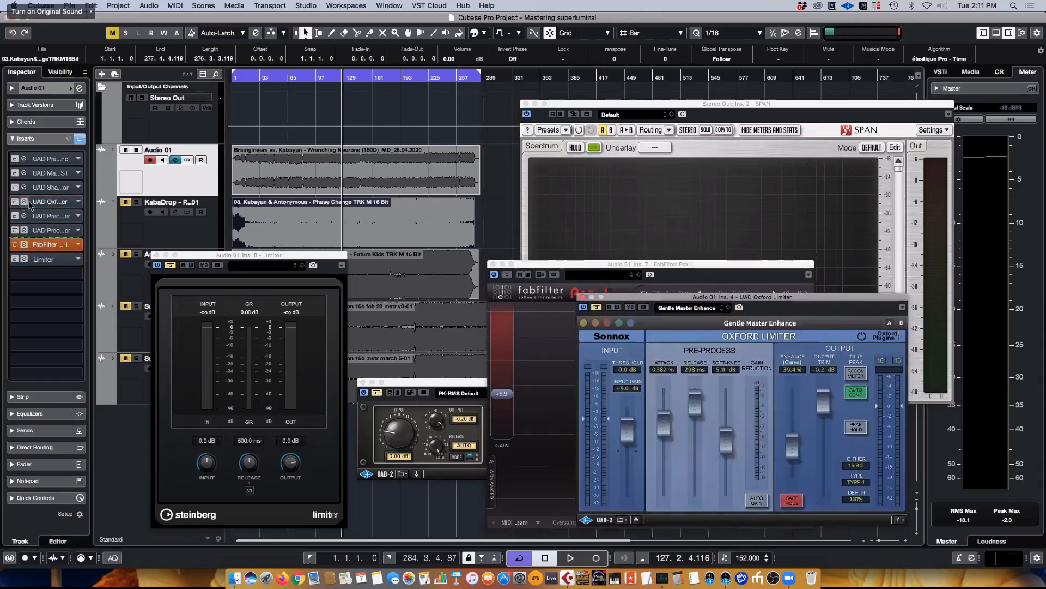
left_click_drag(739, 300, 613, 301)
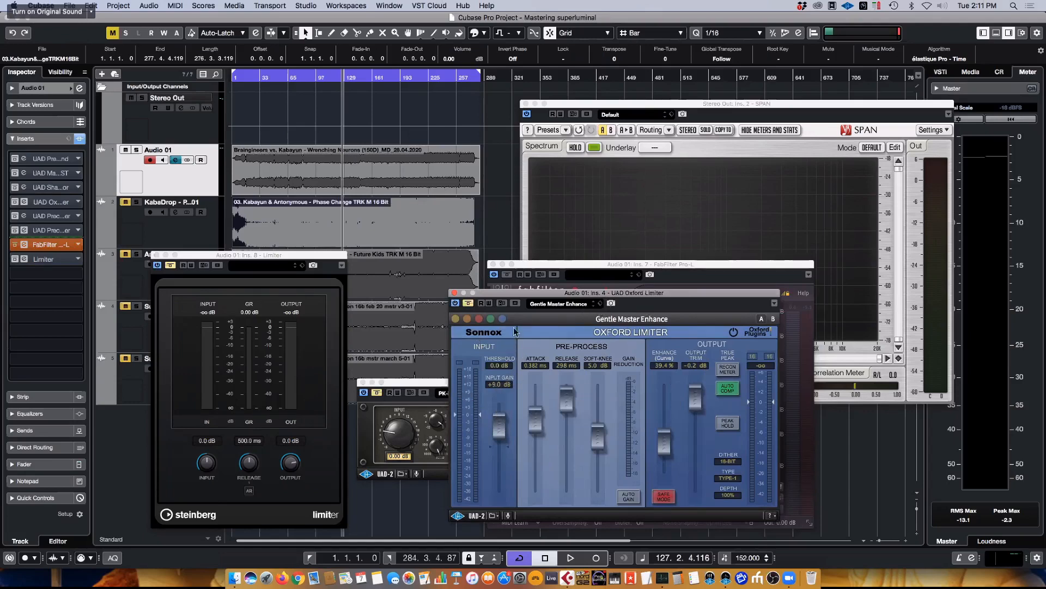
left_click_drag(554, 292, 232, 277)
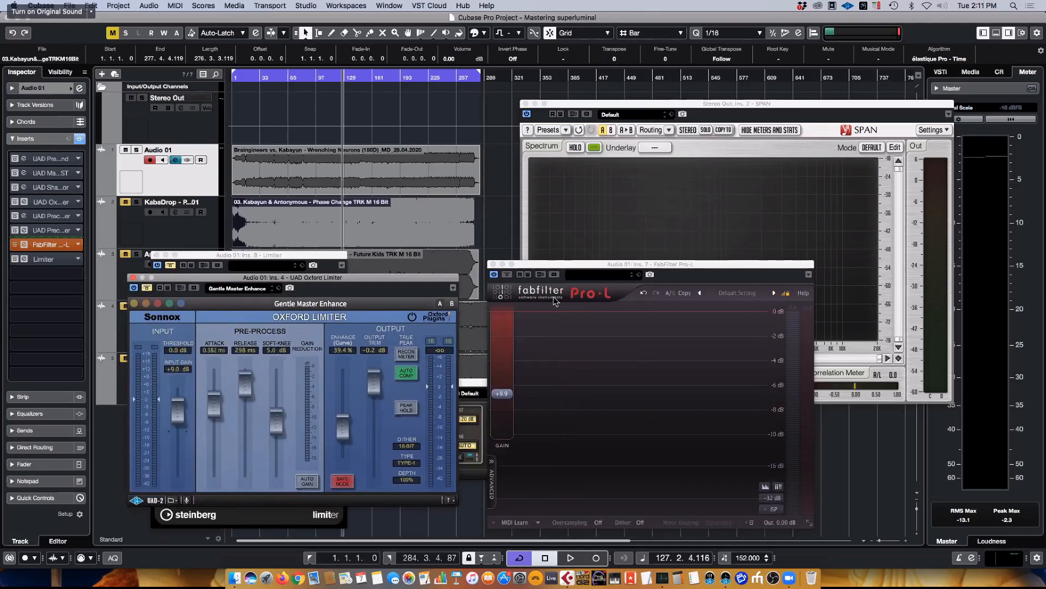
left_click_drag(573, 271, 577, 270)
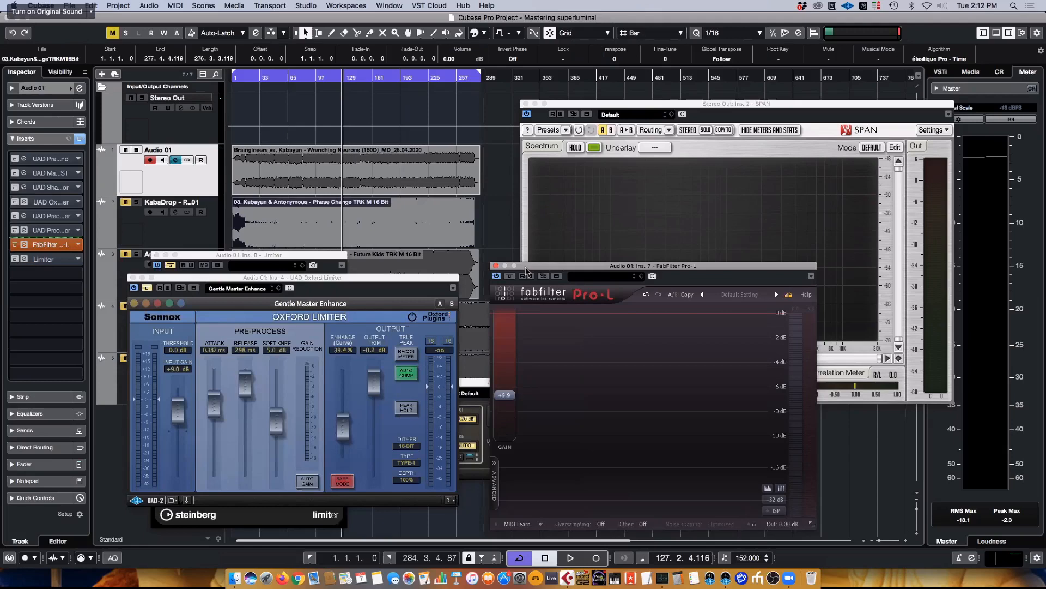
Close the FabFilter Pro-L, Oxford Limiter and Steinberg Limiter windows and spread the Precision Limiter and SPAN windows apart.
left_click_drag(527, 271, 518, 235)
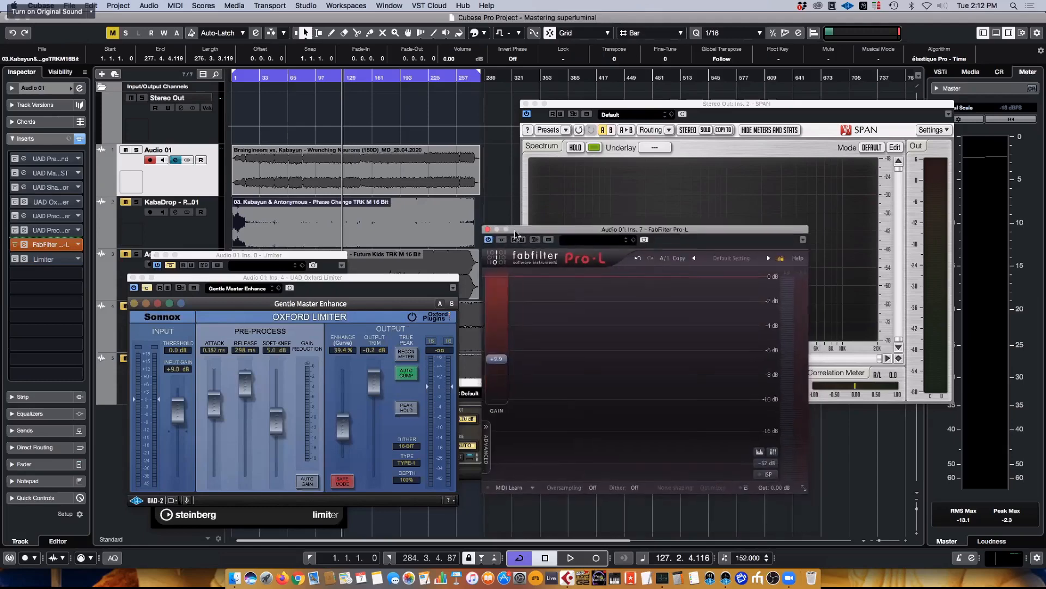
left_click(488, 232)
left_click(131, 278)
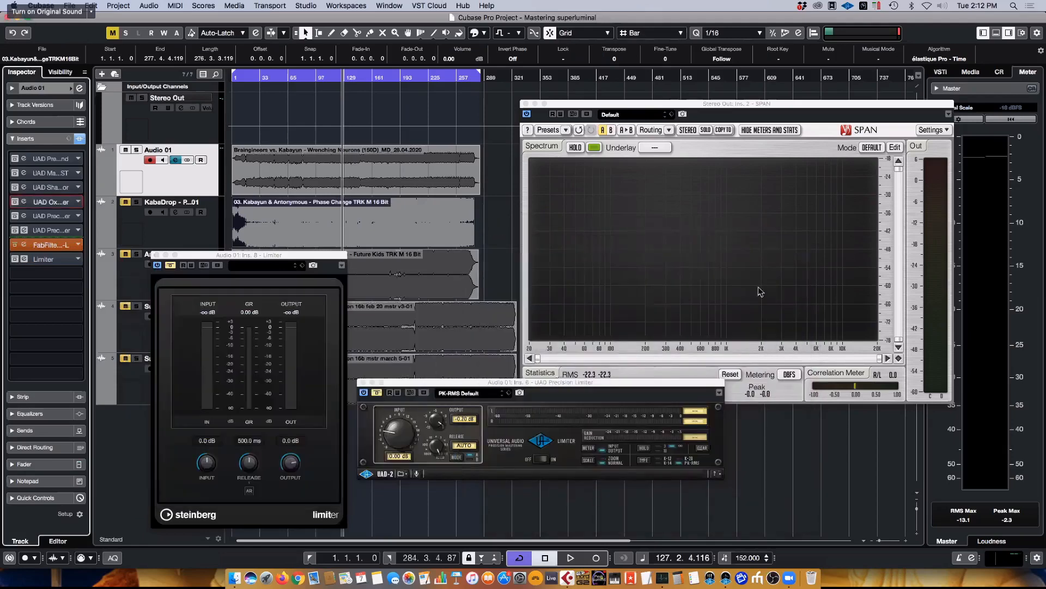
left_click(155, 255)
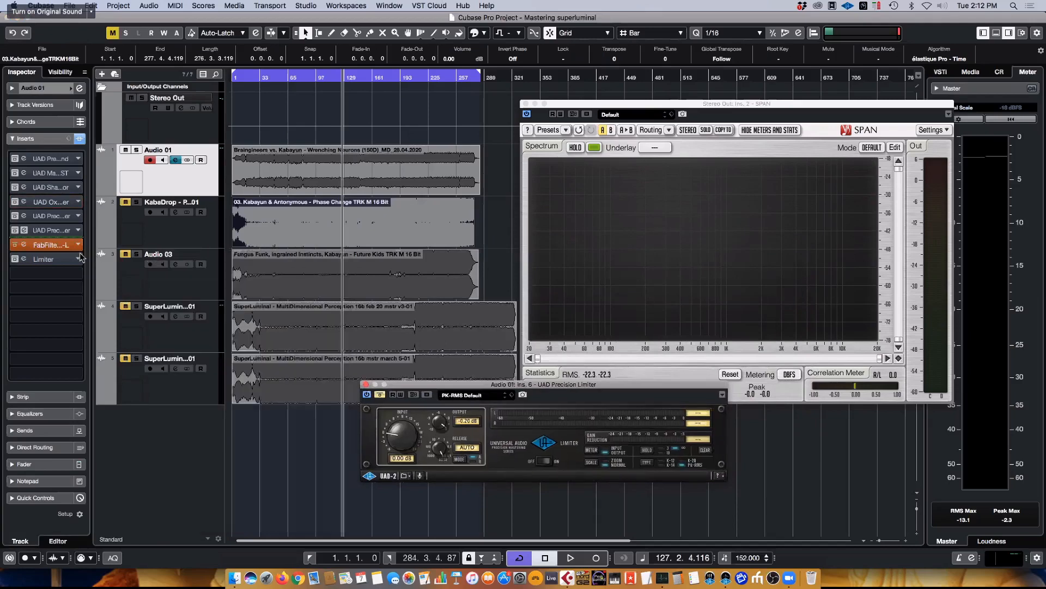
left_click_drag(531, 388, 612, 430)
left_click_drag(554, 104, 530, 72)
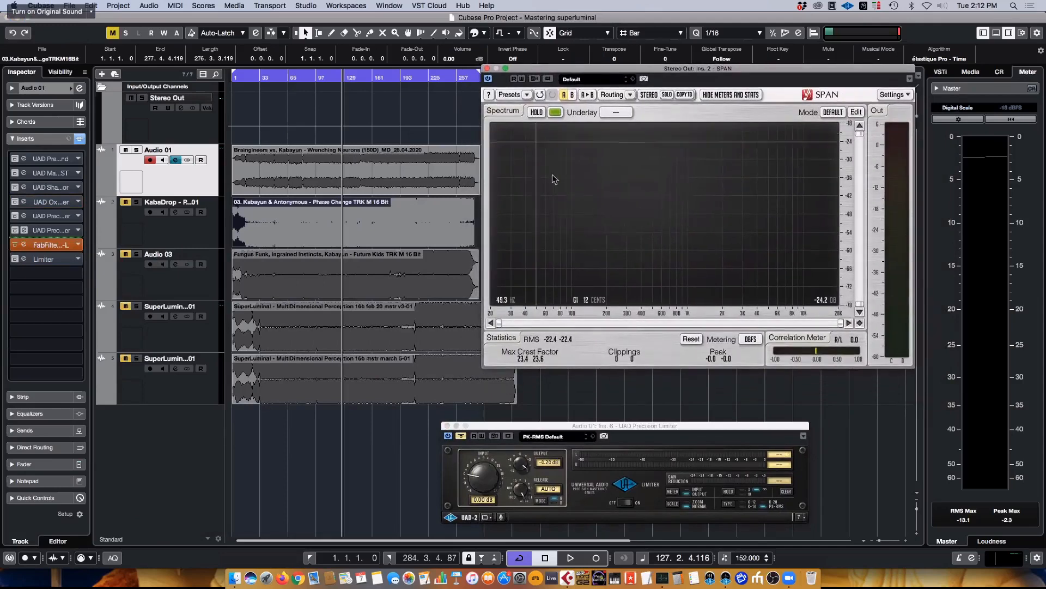
Open the UAD Precision Multiband from insert slot 1 of Audio 01 and align its window directly above the Precision Limiter.
left_click(132, 254)
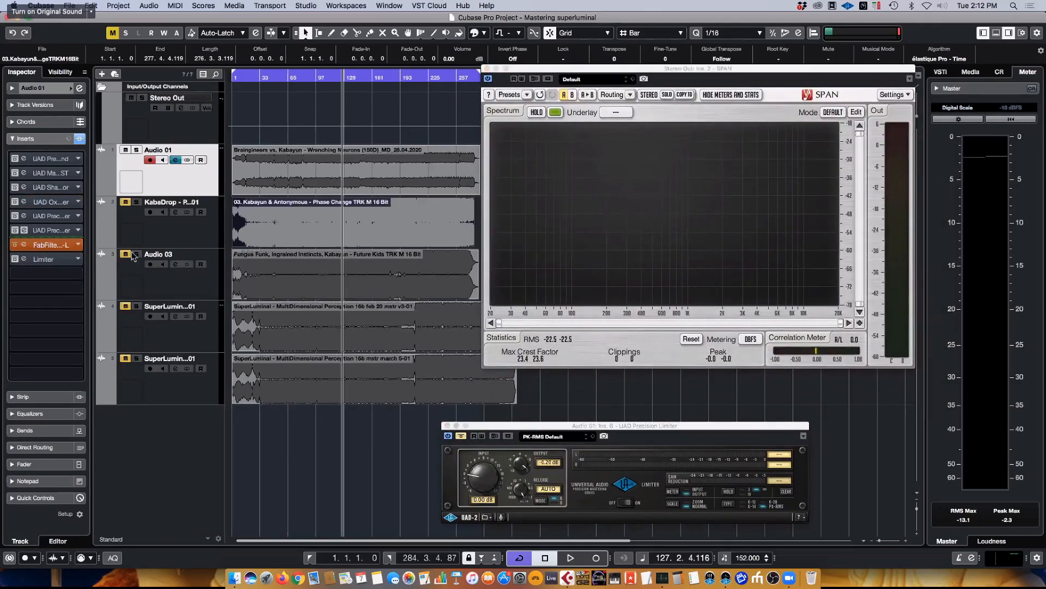
left_click(144, 182)
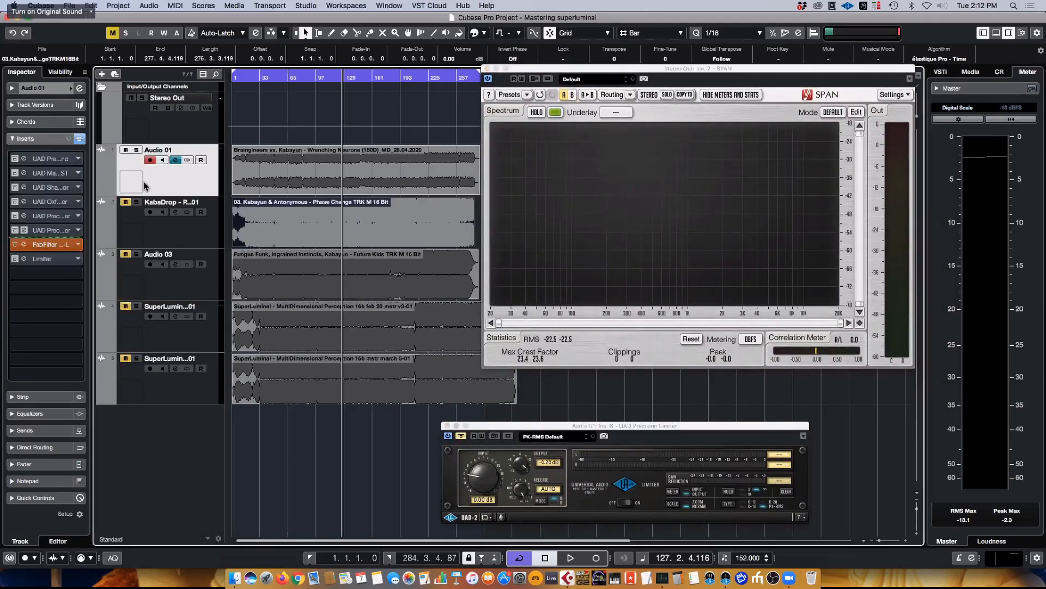
double_click(69, 160)
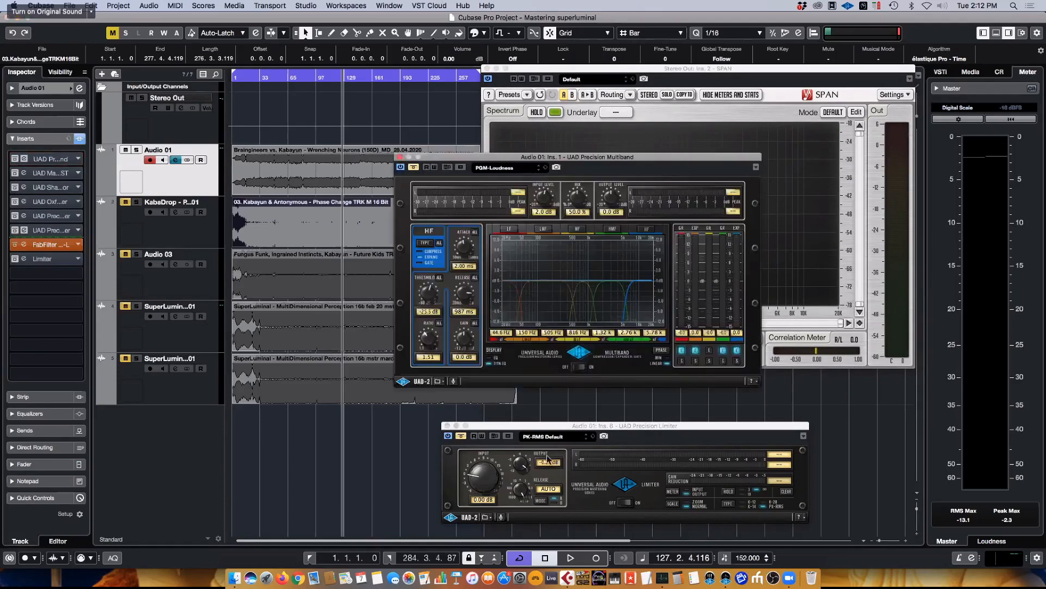
left_click_drag(597, 159, 599, 190)
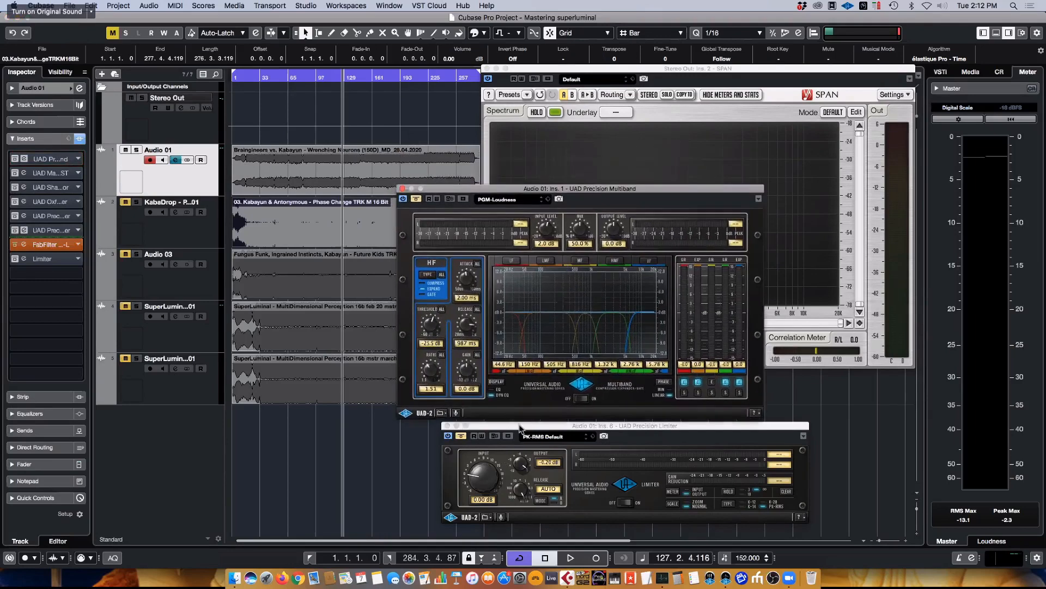
left_click_drag(519, 427, 480, 428)
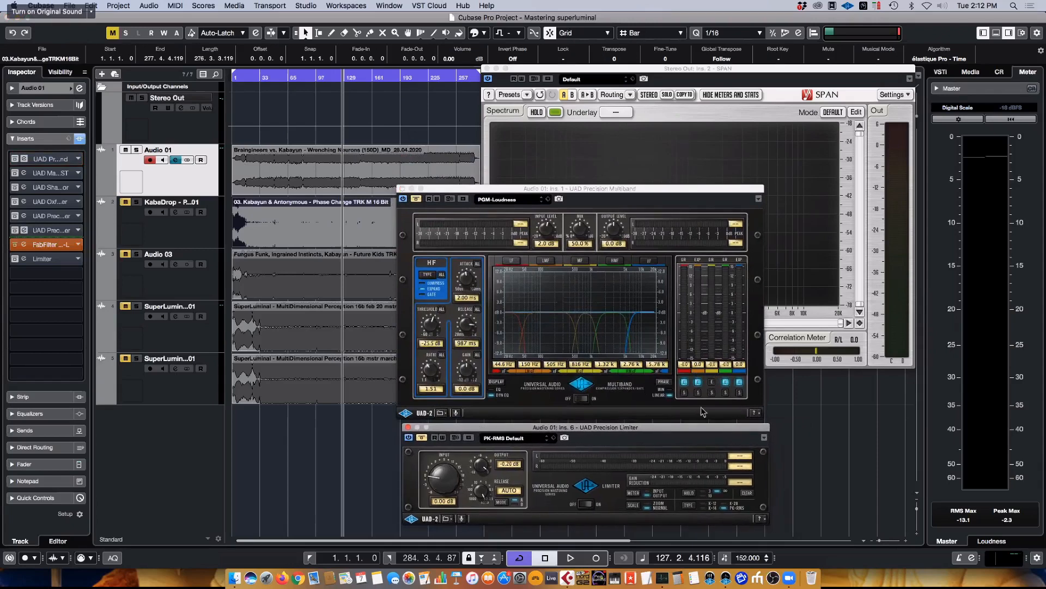
left_click_drag(671, 428, 666, 431)
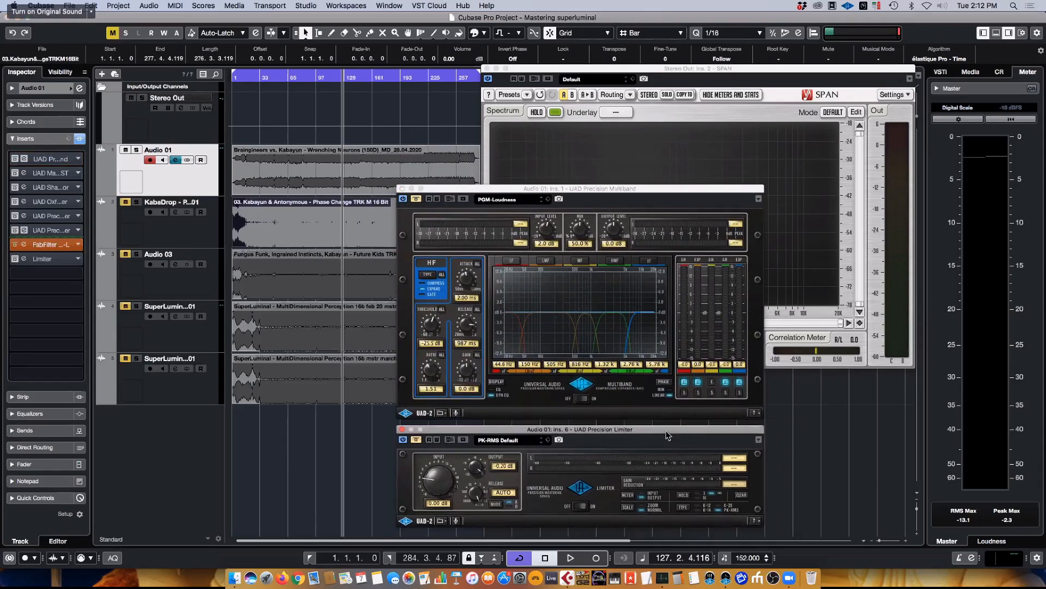
Select the Stereo Out channel and show its insert effects.
left_click(34, 274)
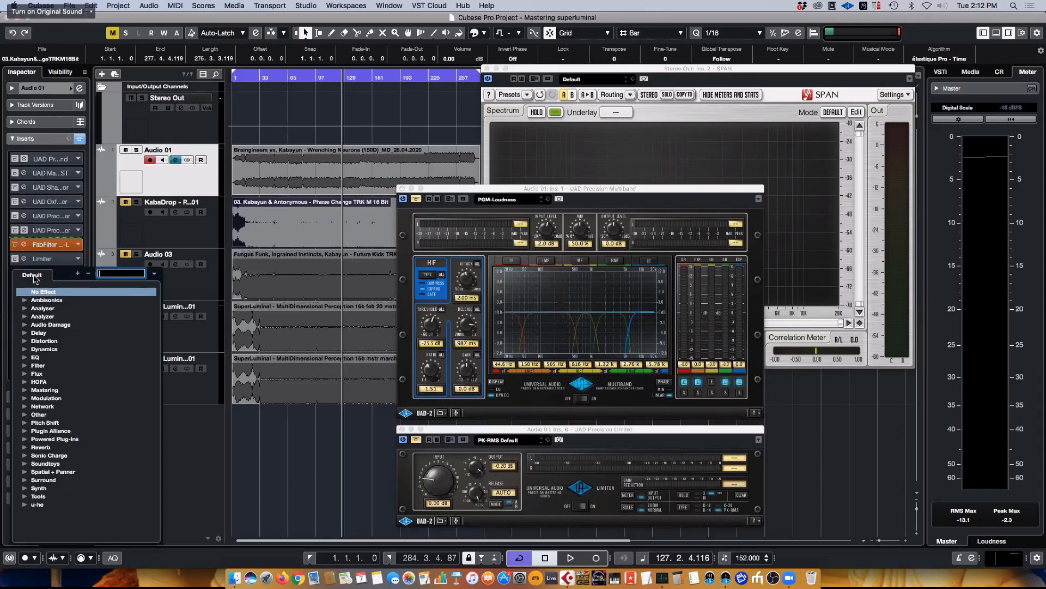
left_click(144, 117)
left_click(158, 120)
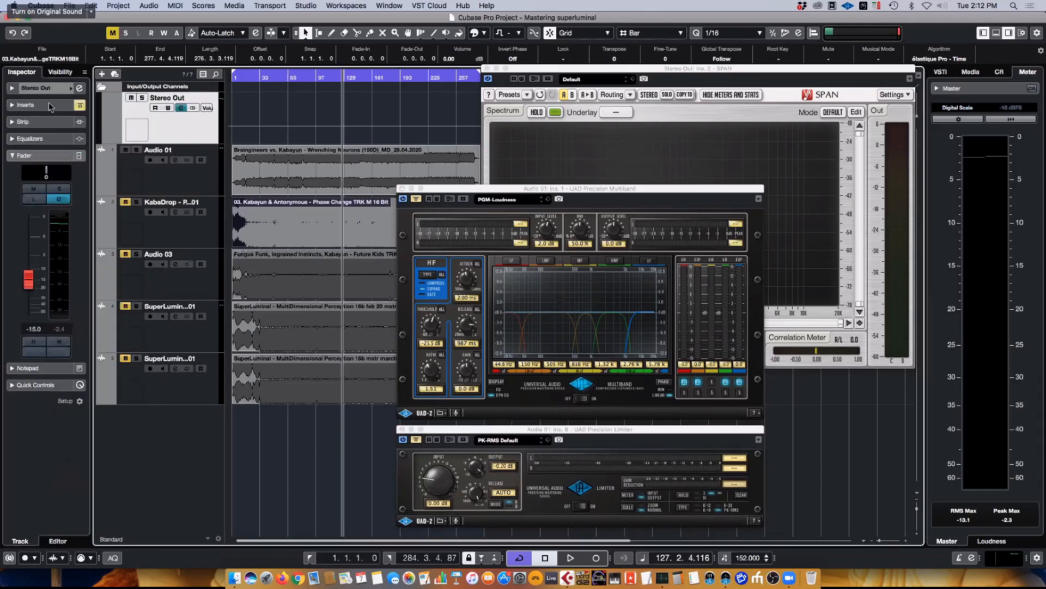
left_click(50, 105)
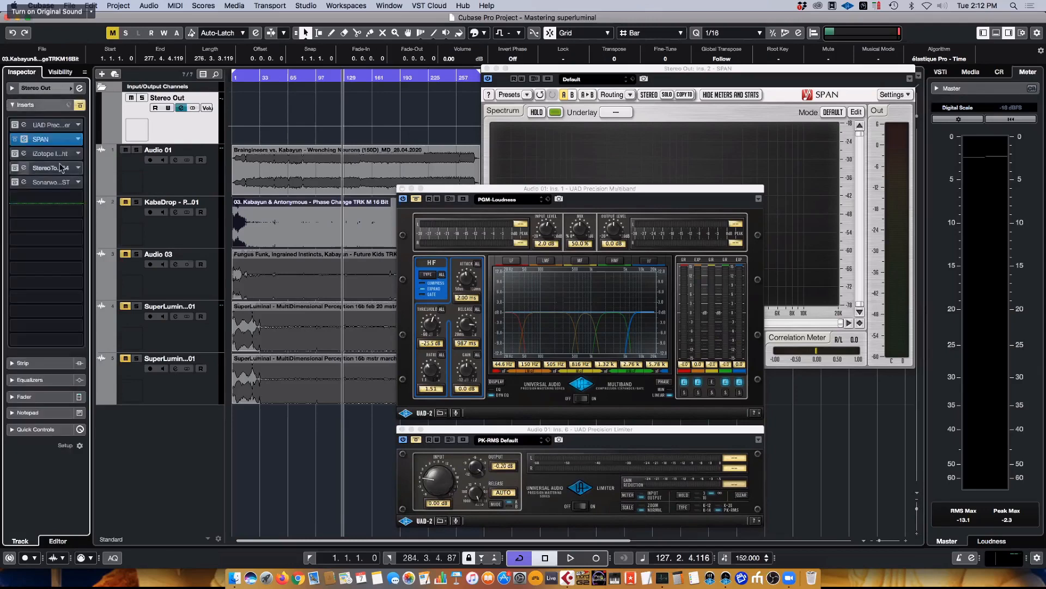
Search the plug-in list of empty insert slot 9 on Audio 01 for "ozone" and close the list without choosing an effect.
left_click(146, 189)
left_click(43, 273)
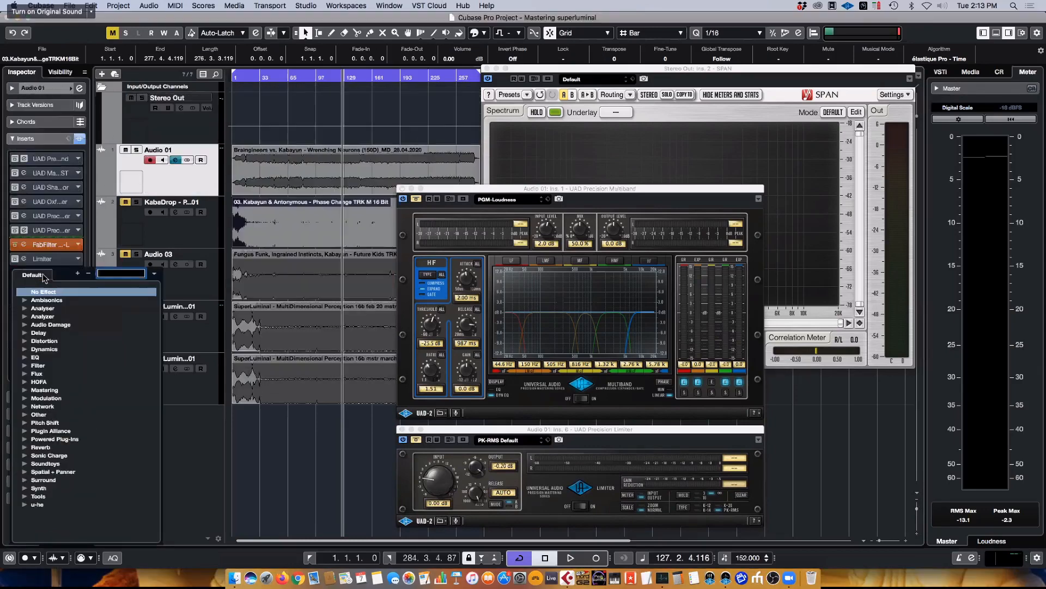
type("ozone")
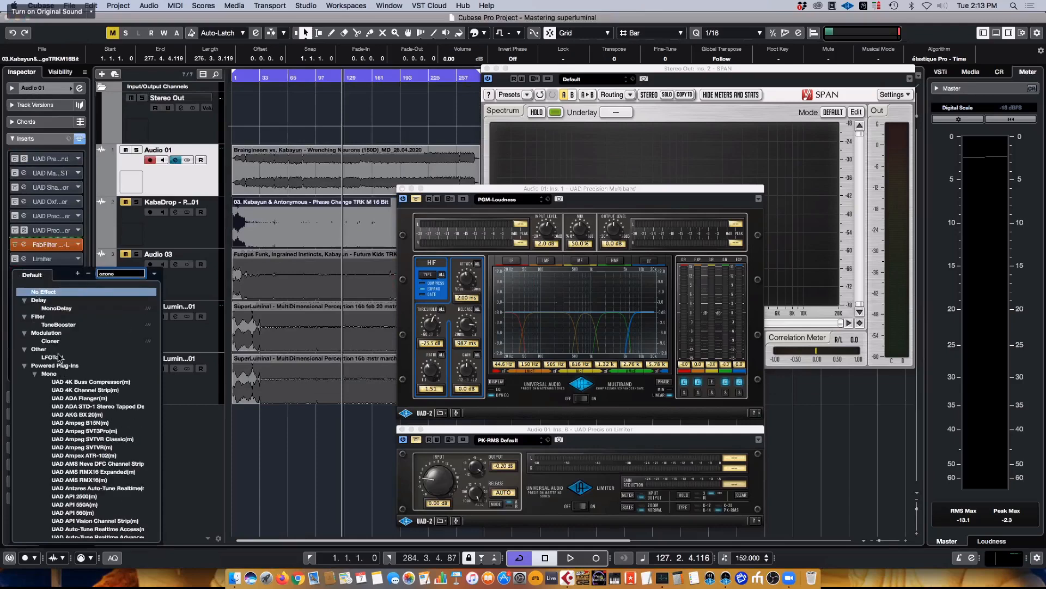
scroll(95, 366, "down", 10)
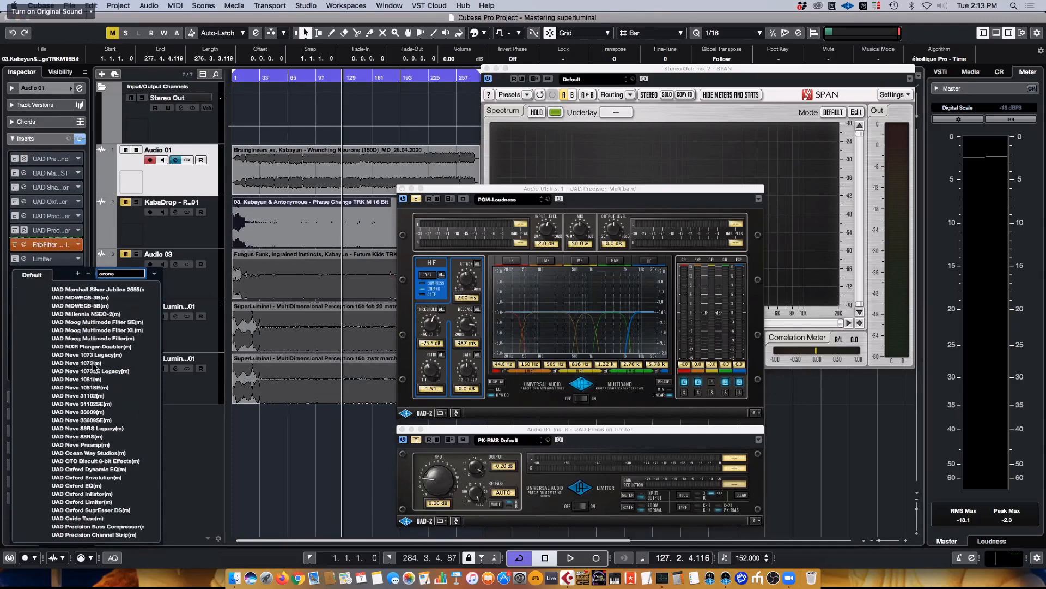
scroll(96, 367, "down", 10)
scroll(85, 376, "up", 4)
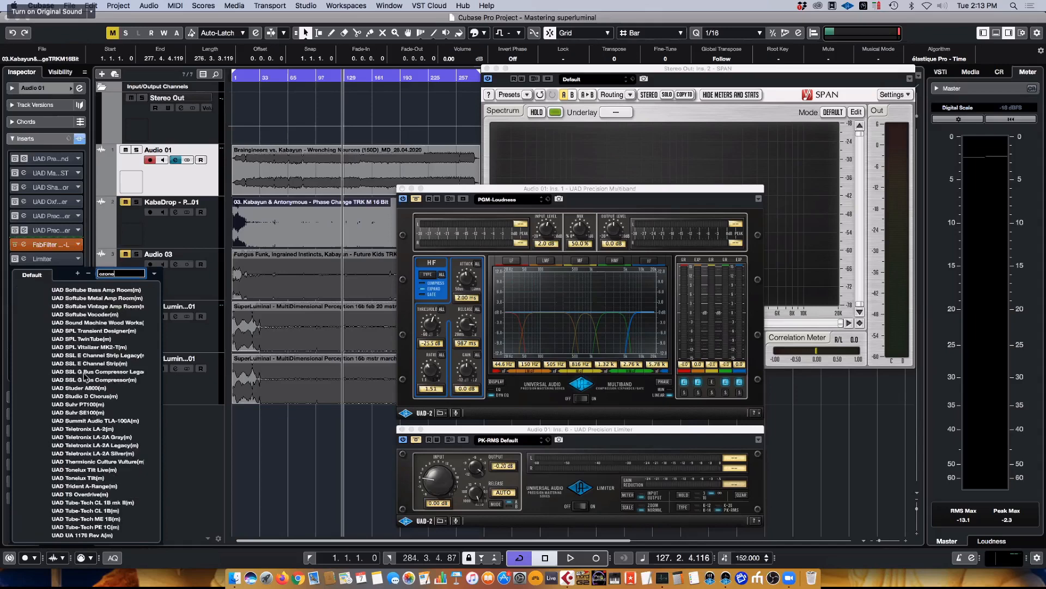
scroll(85, 376, "up", 15)
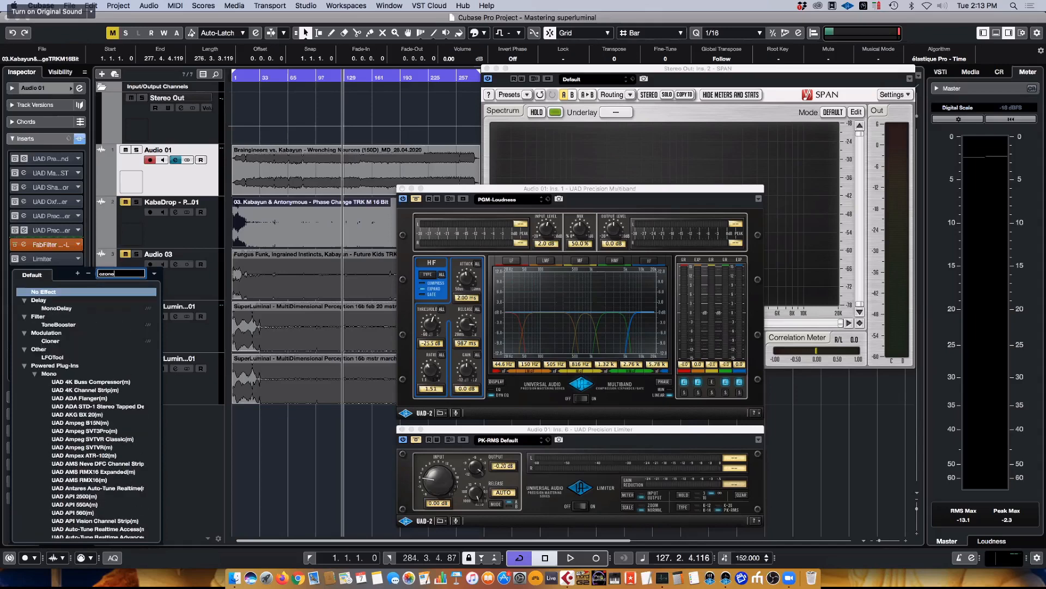
left_click(25, 365)
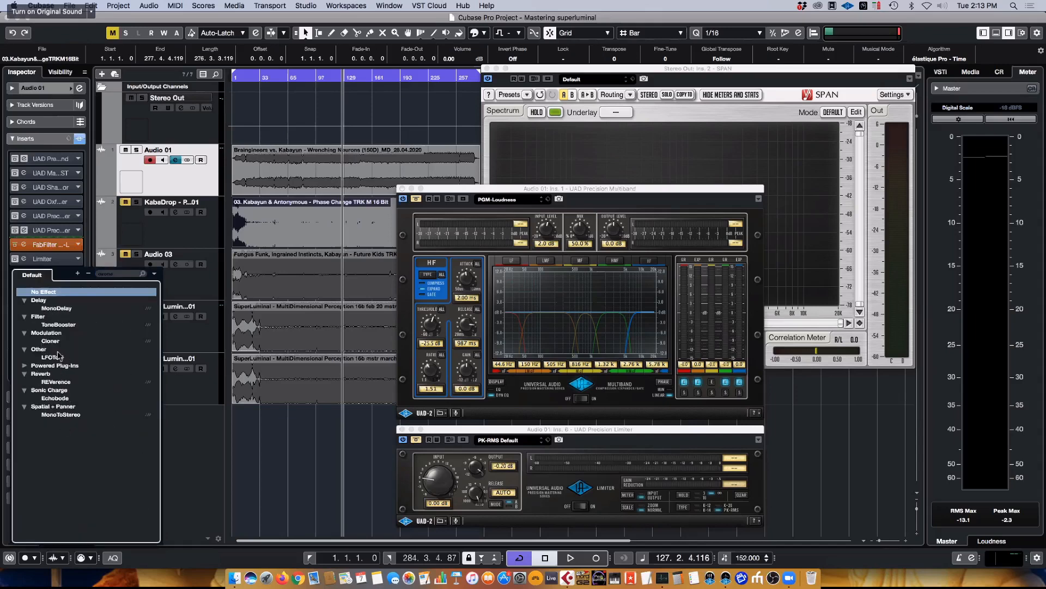
left_click(131, 138)
Activate and open iZotope Insight in insert slot 3 of Stereo Out and close its preset manager.
left_click(138, 135)
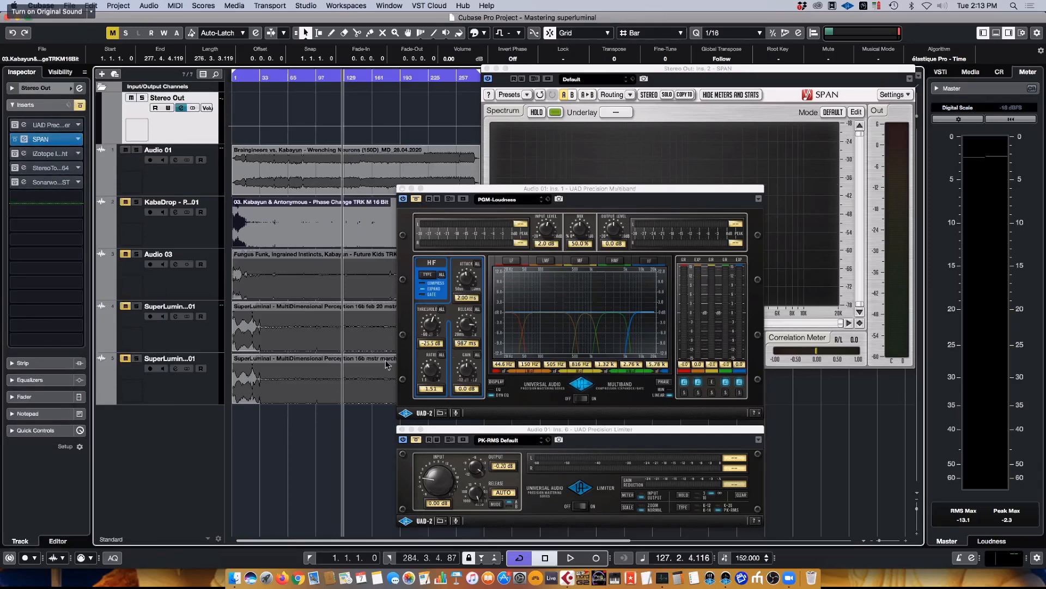
left_click(41, 155)
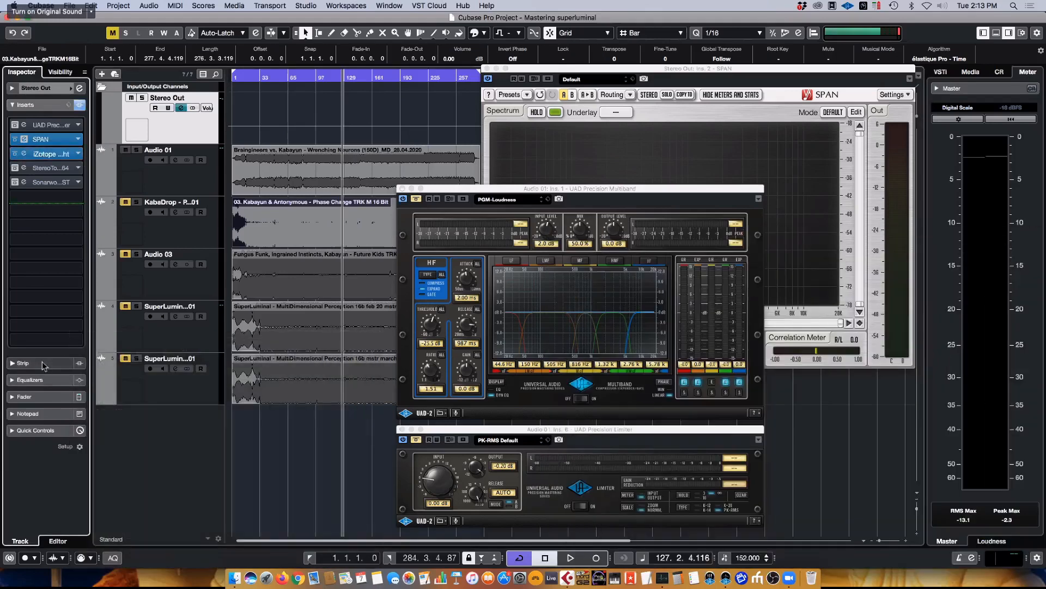
left_click(57, 154)
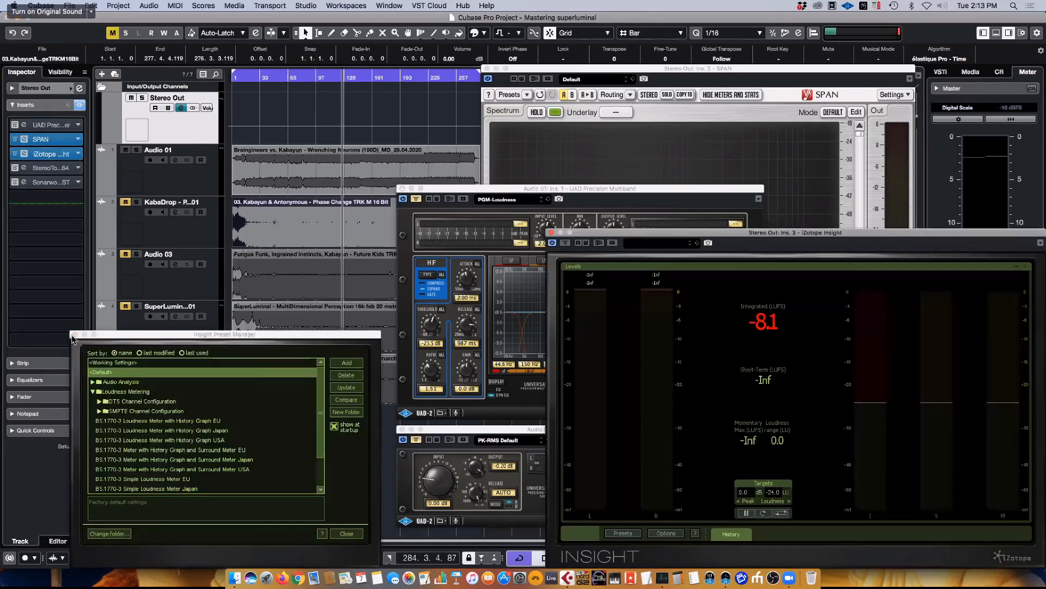
left_click(75, 334)
left_click_drag(805, 241, 781, 240)
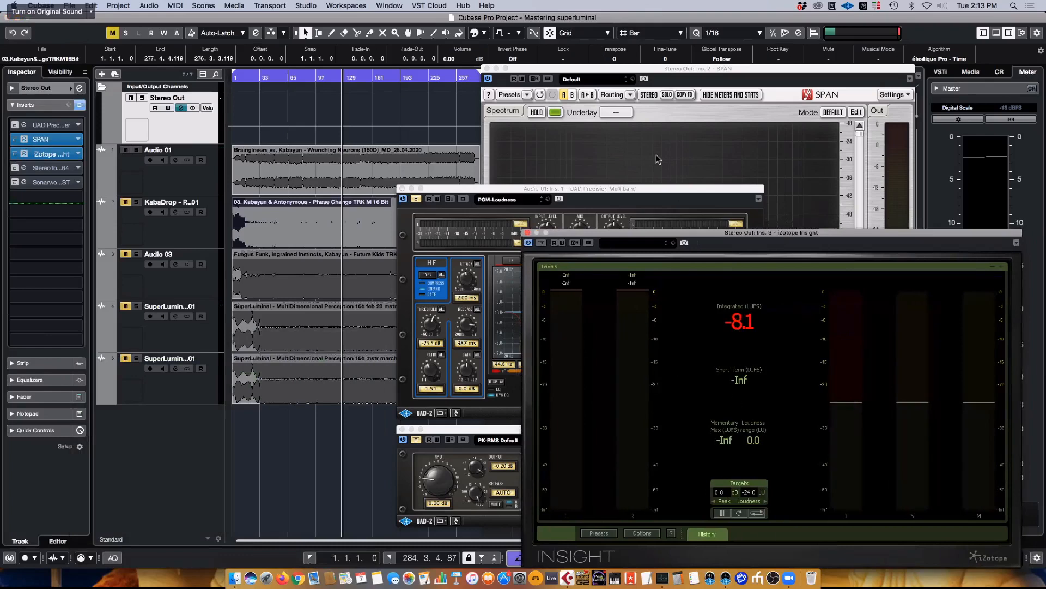
Close the Precision Multiband, Precision Limiter and SPAN windows and move the Insight window up over the arrangement.
left_click_drag(507, 192, 195, 117)
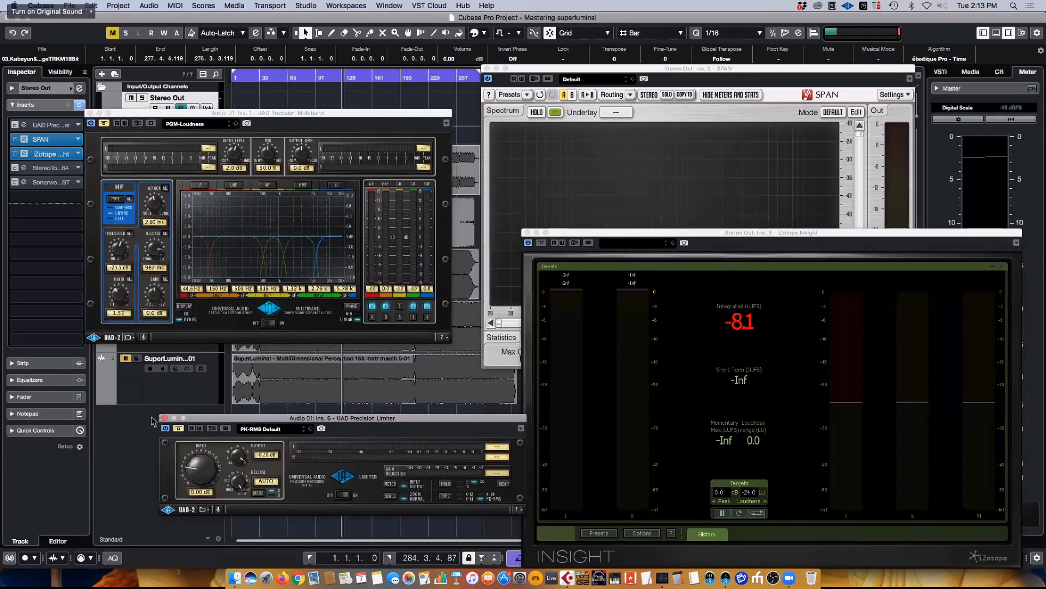
left_click(162, 421)
left_click(90, 113)
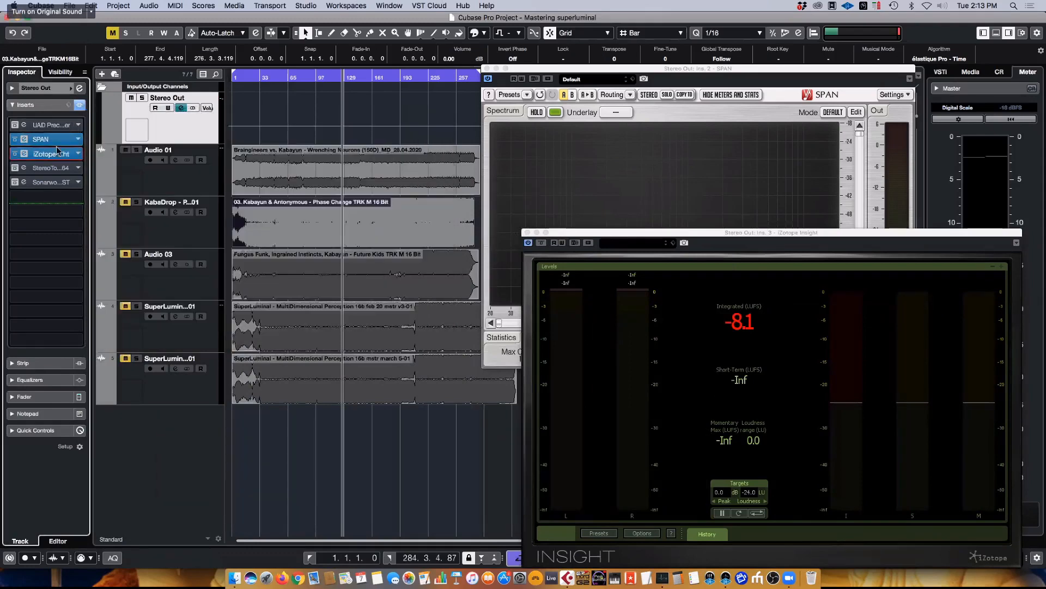
left_click(654, 69)
left_click_drag(598, 68, 634, 23)
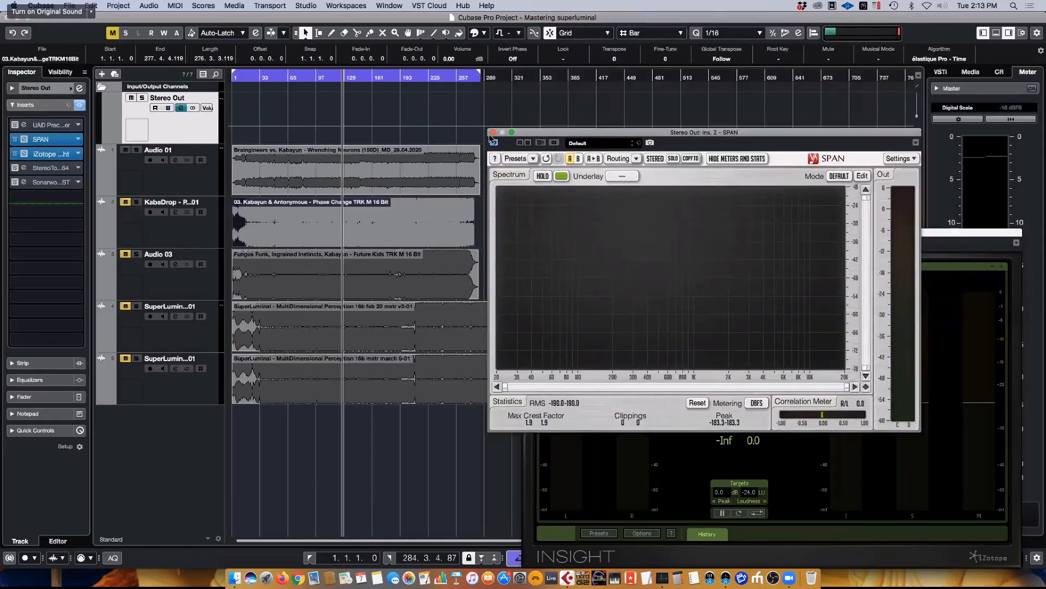
left_click(493, 133)
left_click_drag(648, 237, 517, 40)
left_click(562, 409)
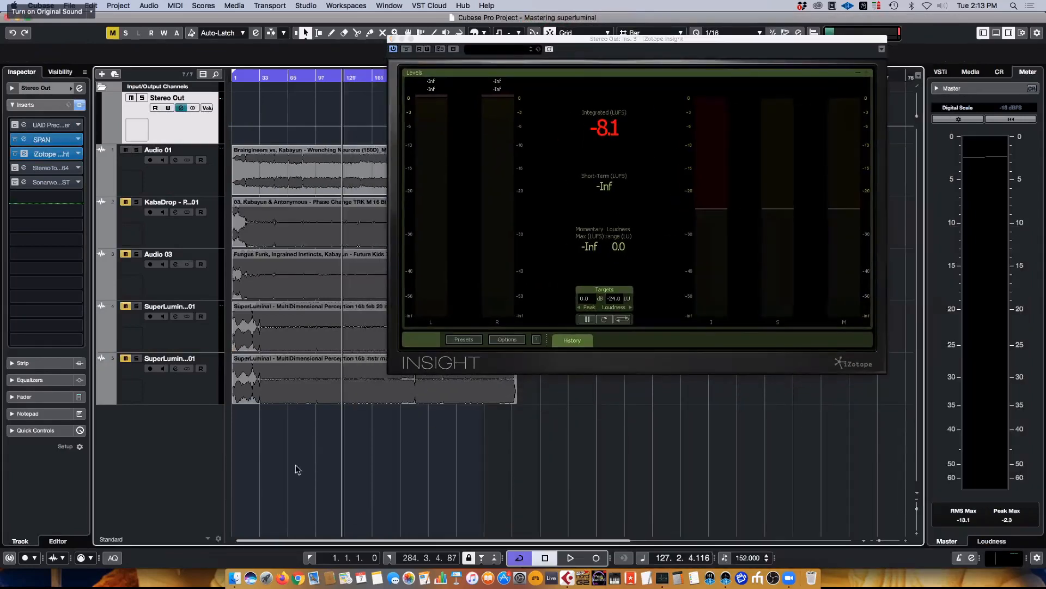
Open FabFilter Pro-L from insert slot 7 of Audio 01 below Insight, start playback and lower its gain to 0.0 dB.
left_click(156, 182)
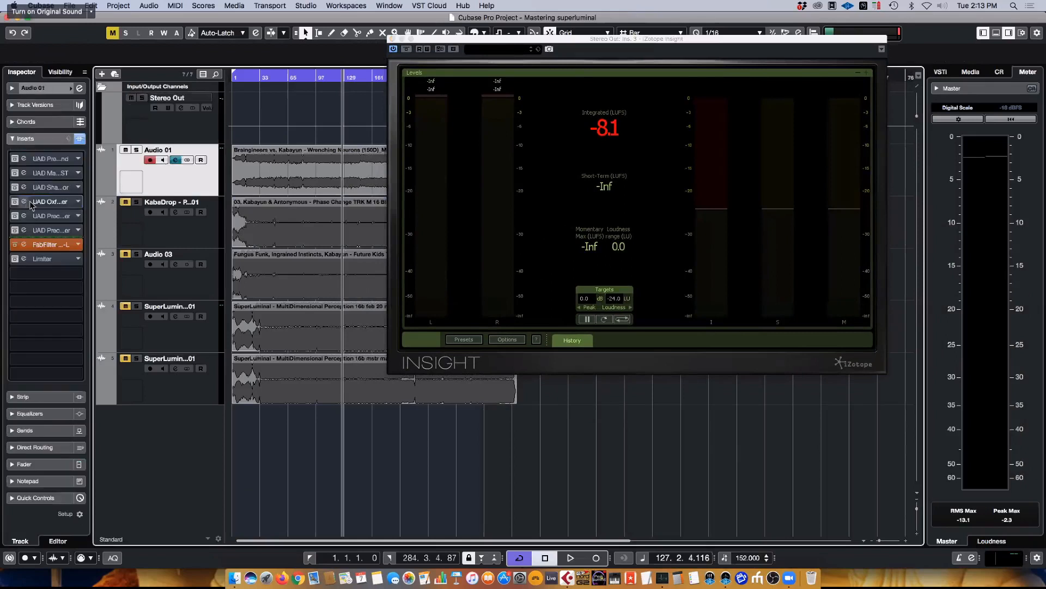
left_click(65, 247)
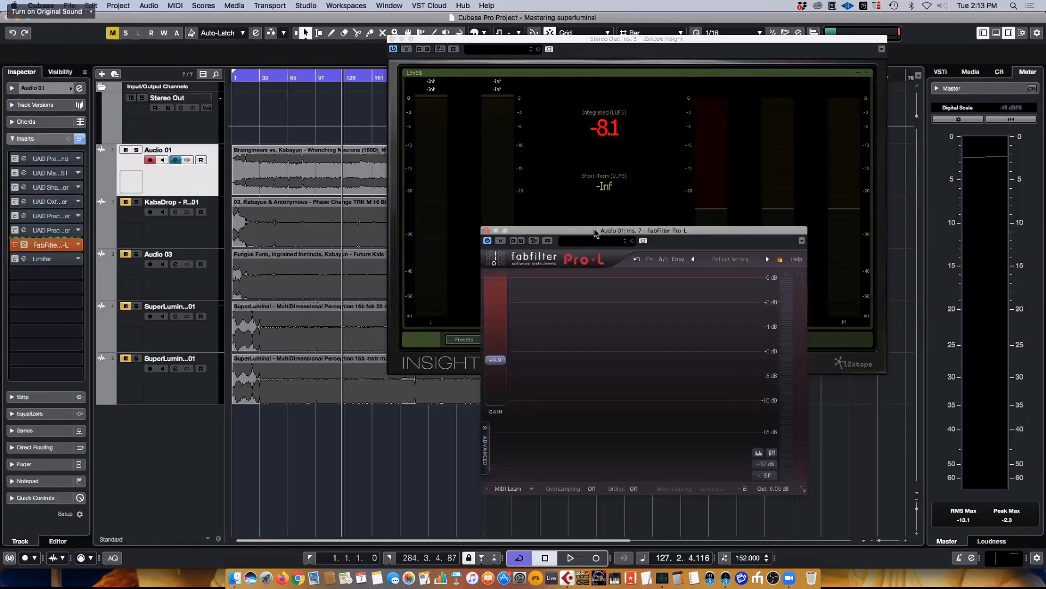
left_click_drag(590, 235, 489, 328)
key("space")
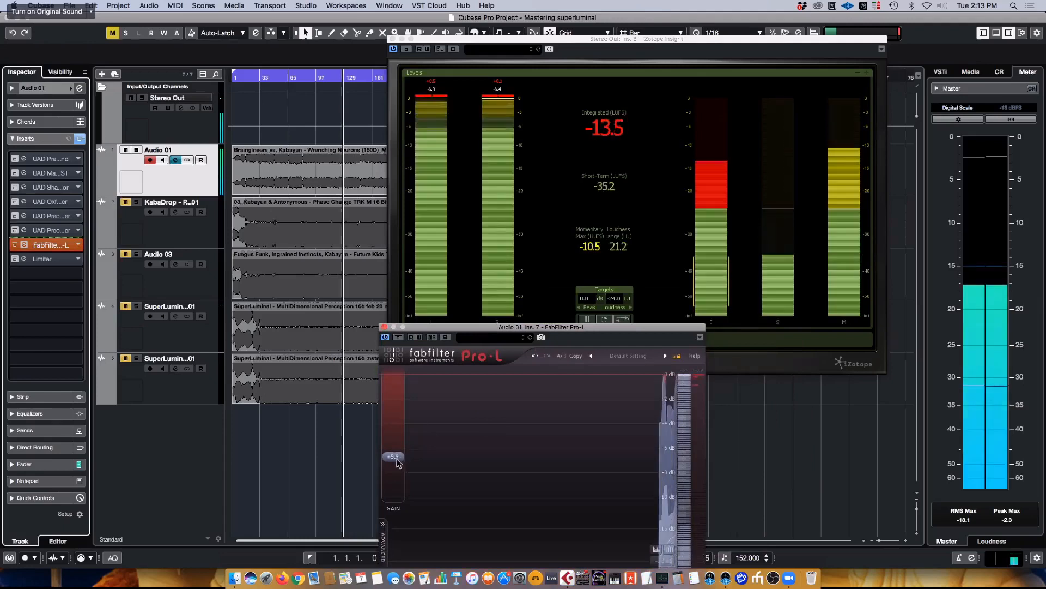
left_click_drag(397, 457, 400, 519)
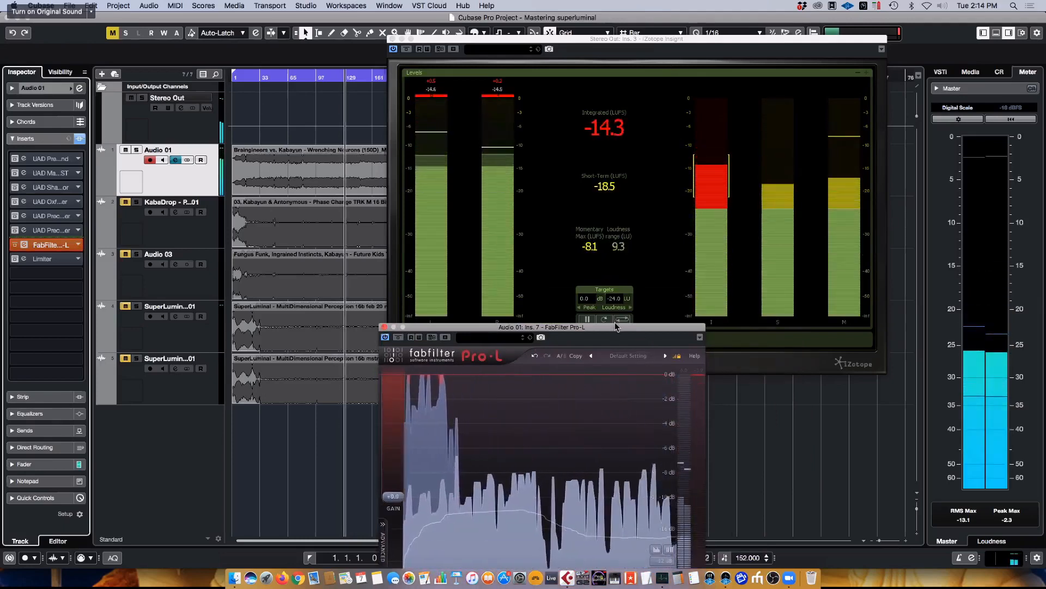
Bring the Insight window to the front, reposition it and open the UAD Precision Limiter from insert slot 6 of Audio 01.
left_click(672, 295)
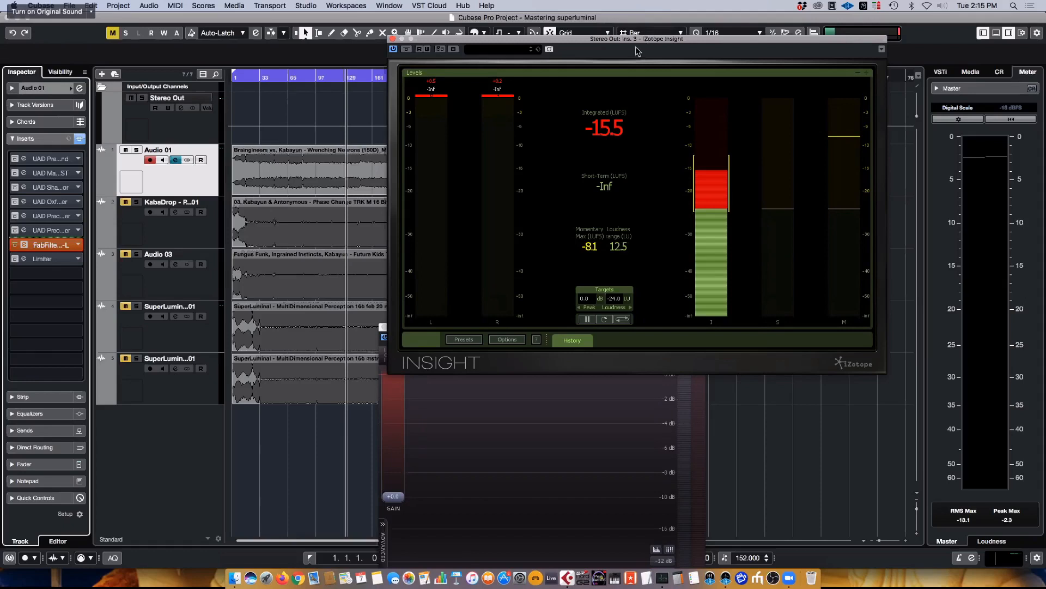
left_click_drag(643, 39, 602, 51)
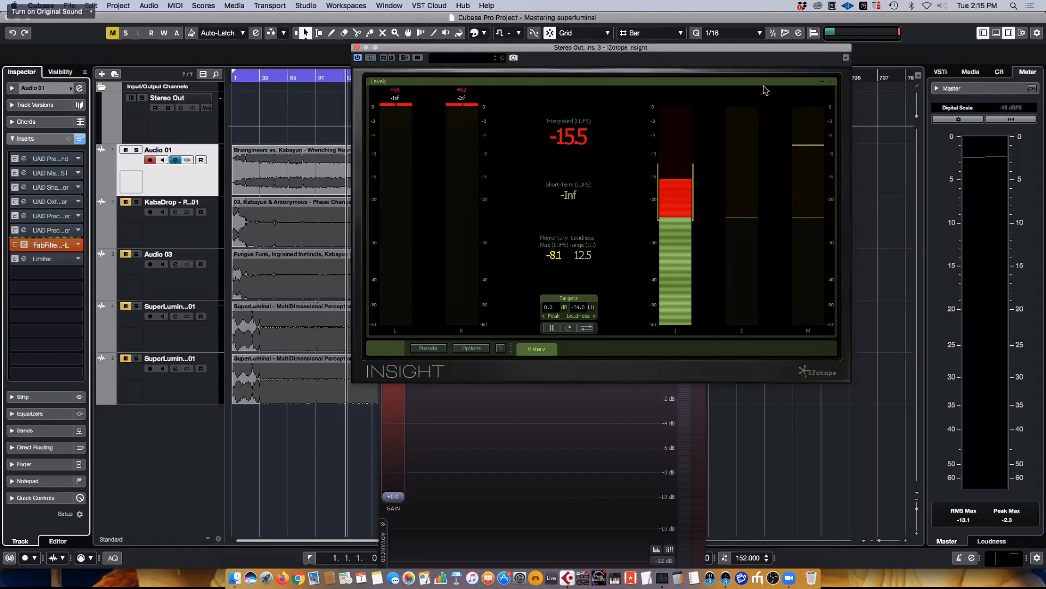
left_click_drag(694, 48, 642, 86)
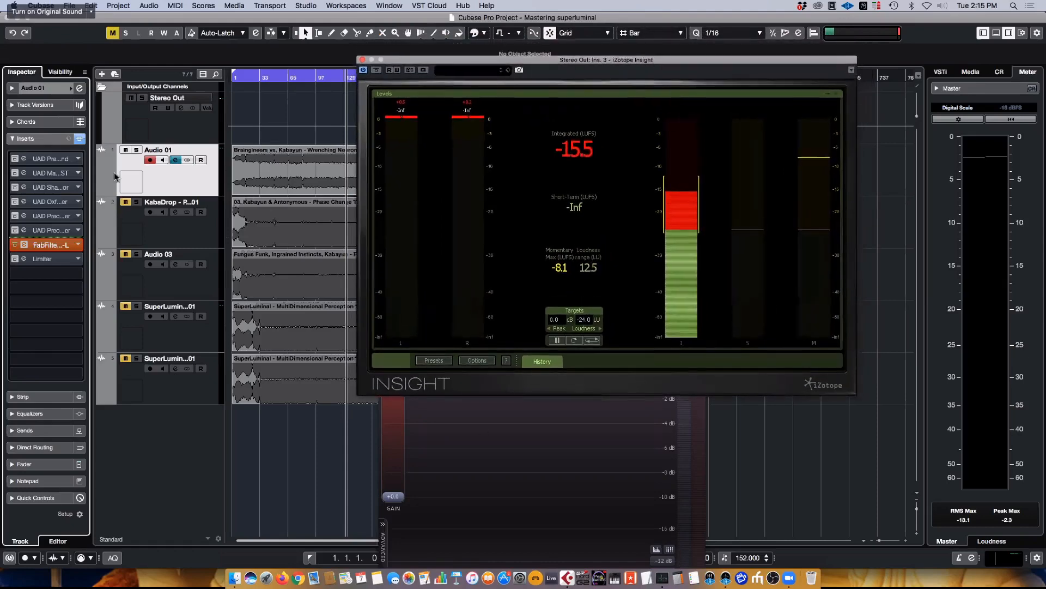
left_click(49, 232)
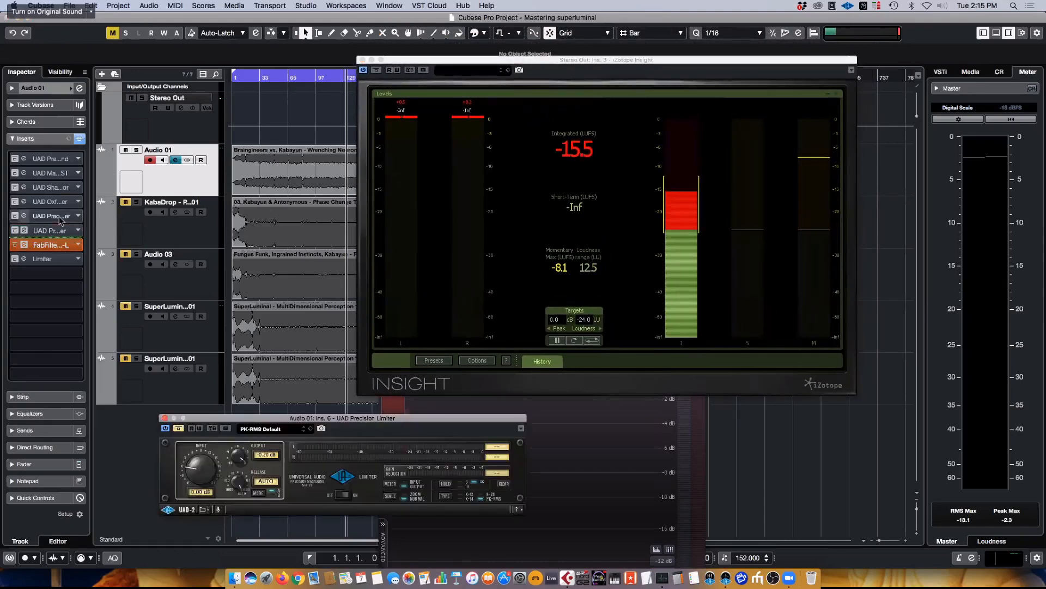
Move the Precision Limiter window over Insight, and activate the limiter in insert slot 6 of Audio 01.
left_click(385, 419)
left_click_drag(384, 418, 667, 261)
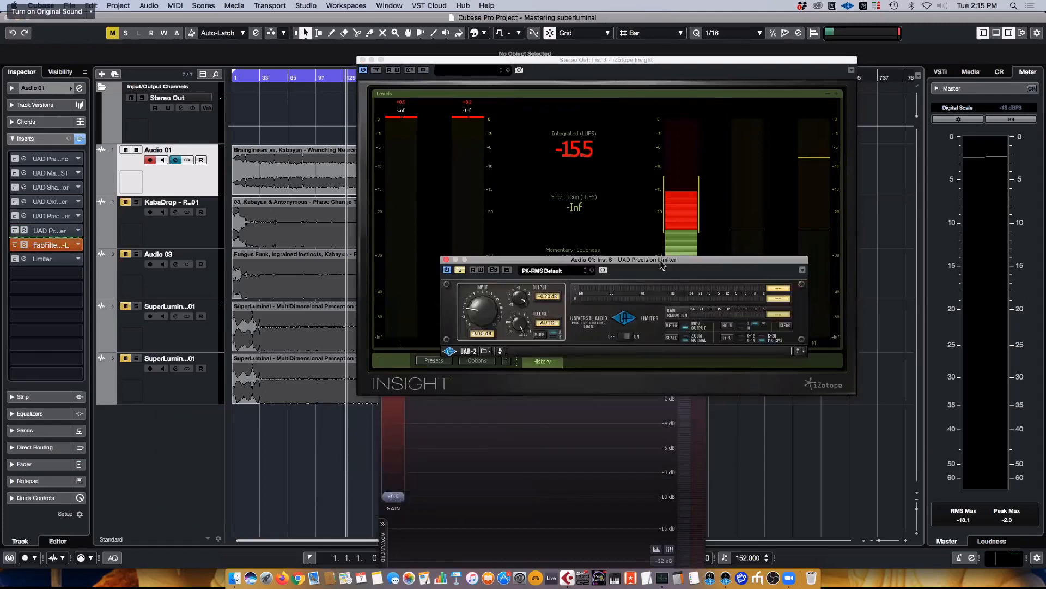
left_click(729, 339)
left_click(24, 230)
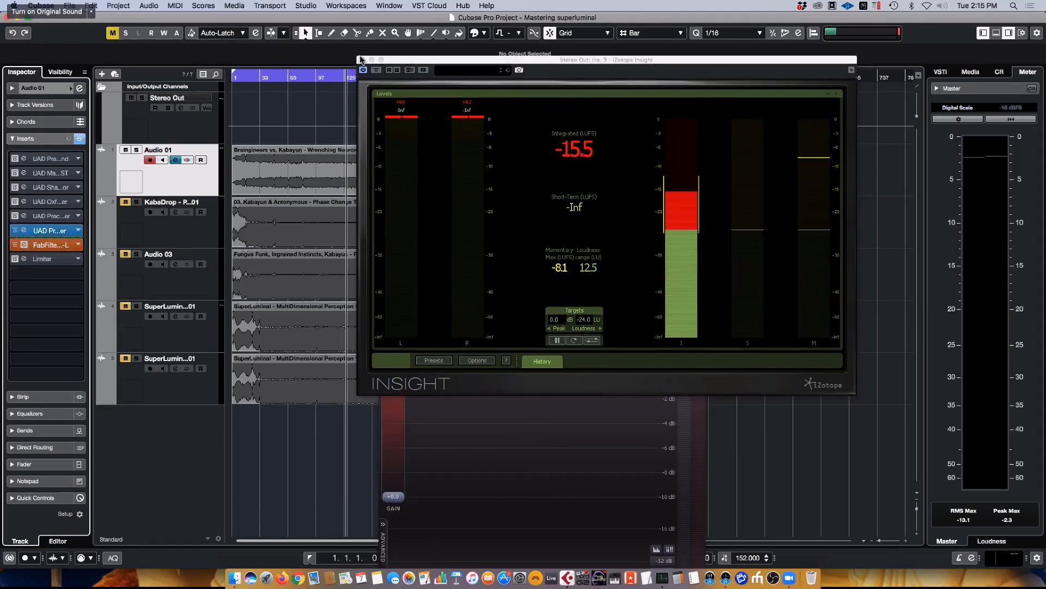
Start playback, reposition the Insight window and reopen the Precision Limiter from insert slot 6 of Audio 01.
key("space")
left_click_drag(454, 60, 387, 80)
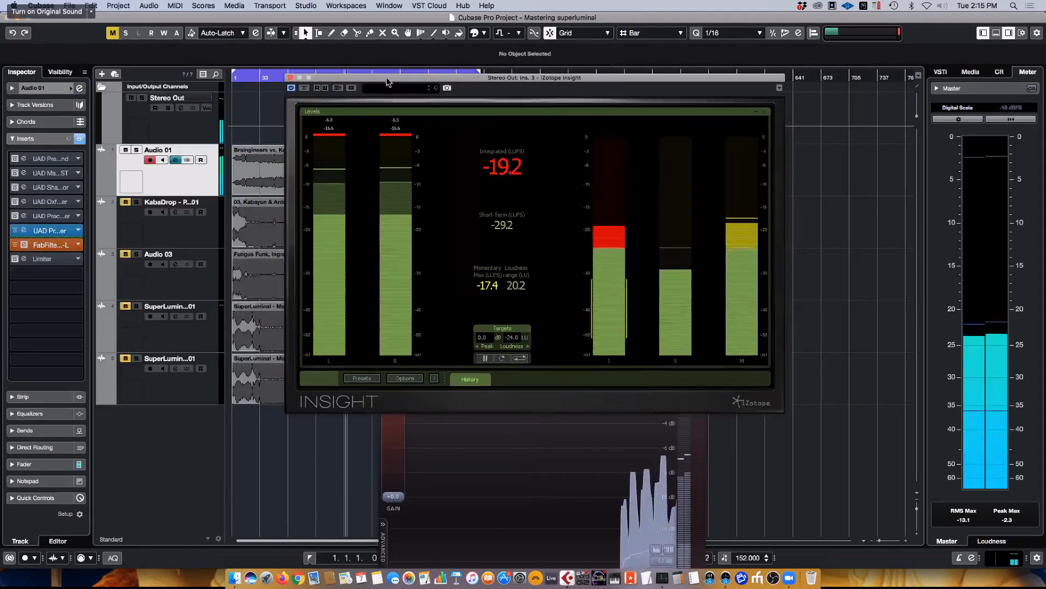
left_click(24, 230)
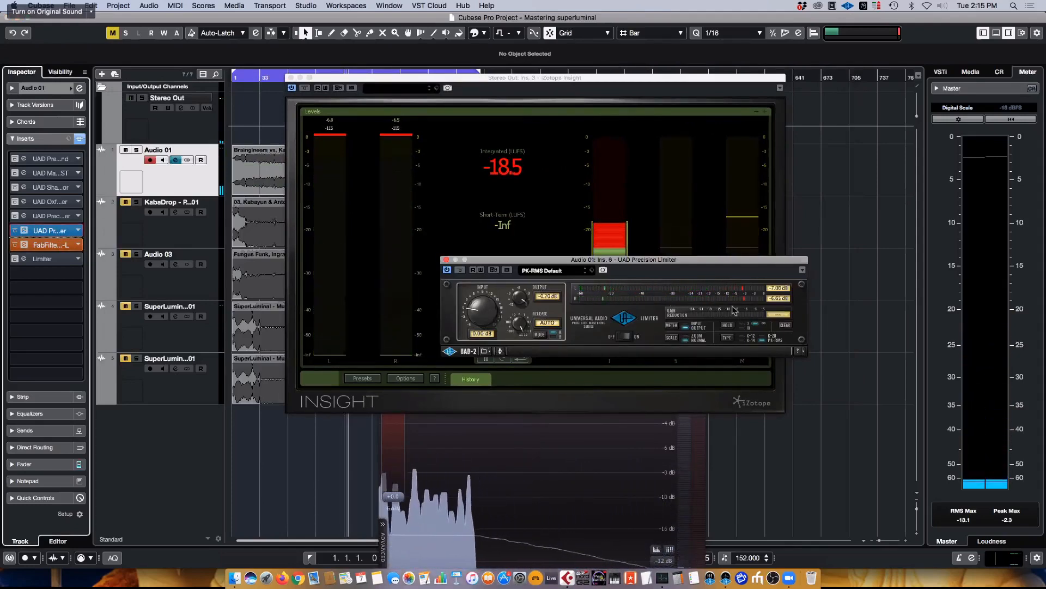
Cycle the Precision Limiter's meter type through the K-system options back to PK-RMS, and toggle its meter scale.
left_click(732, 338)
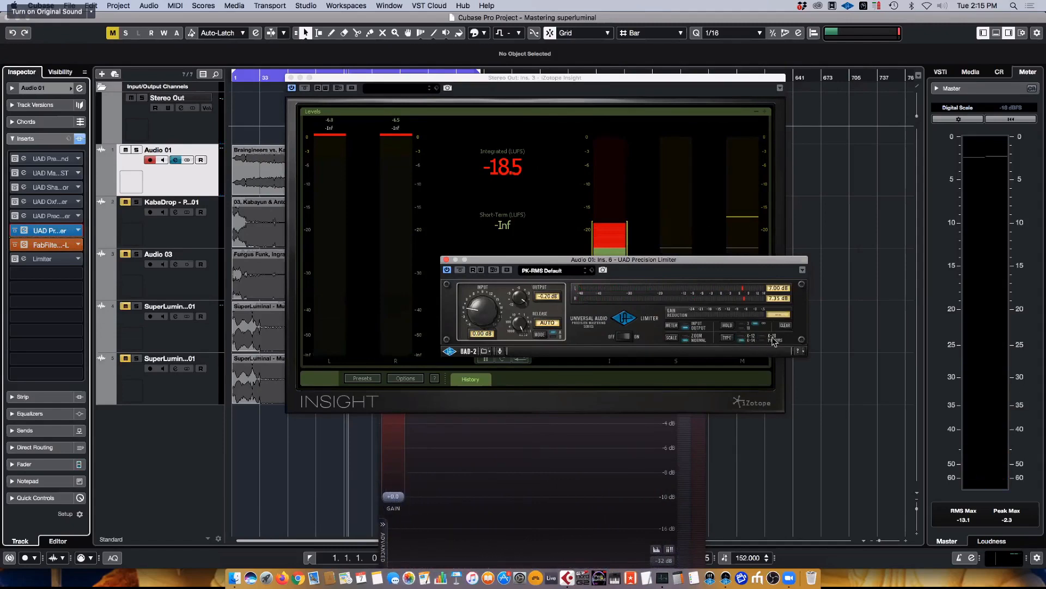
left_click(774, 342)
left_click(772, 341)
left_click(745, 340)
left_click(742, 342)
left_click(750, 338)
left_click(726, 336)
left_click(672, 337)
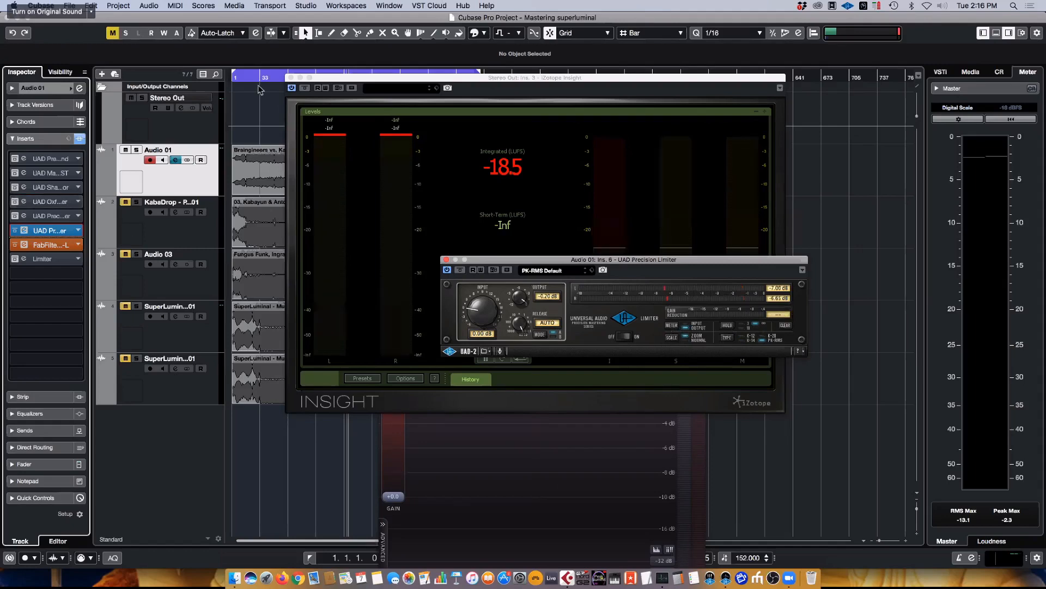
Play Audio 01 and raise the Precision Limiter's input to 2.85 dB.
key("space")
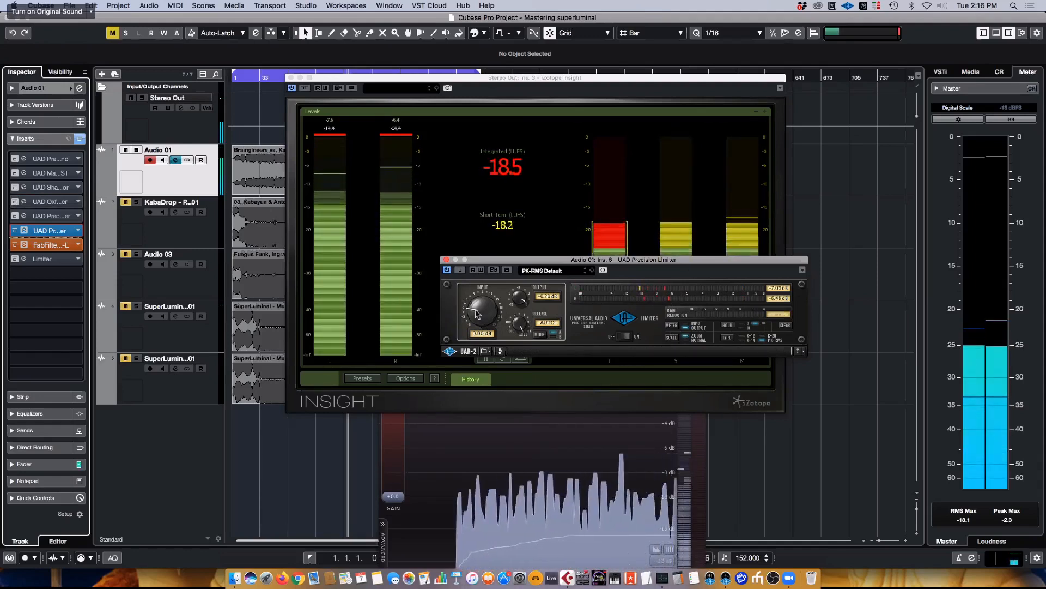
left_click_drag(481, 308, 481, 290)
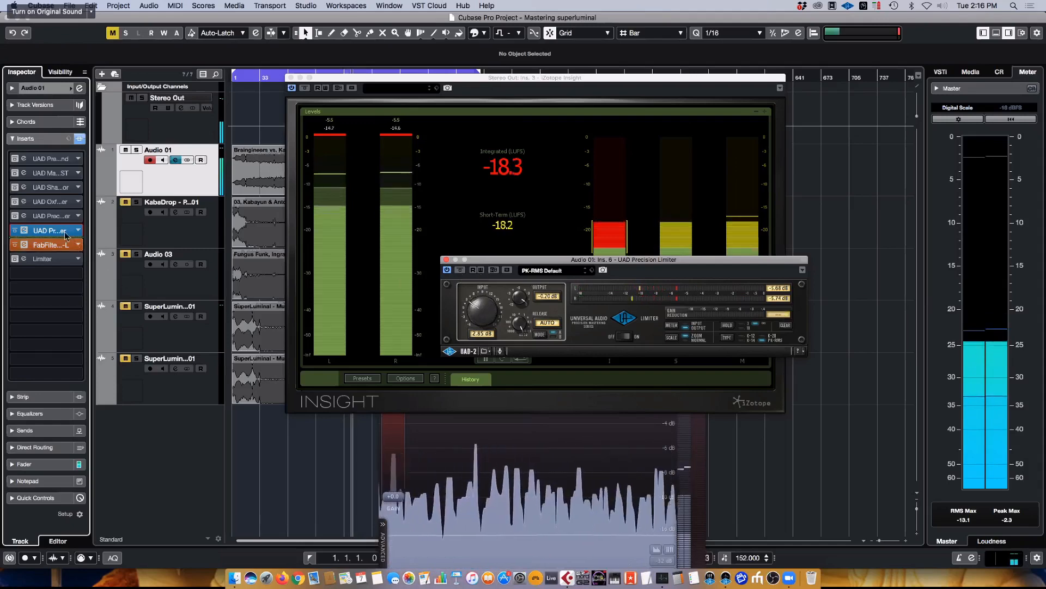
left_click(47, 231)
Arrange the Insight, Pro-L and Precision Limiter windows so they barely overlap, and close the Precision Limiter window.
left_click_drag(406, 87, 544, 47)
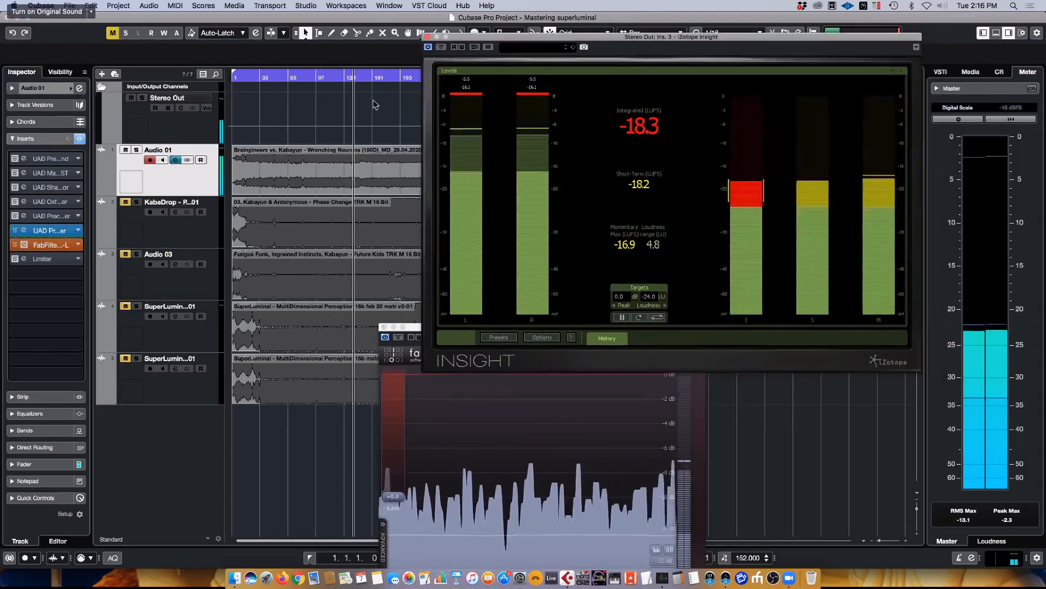
left_click(68, 231)
left_click_drag(425, 317, 259, 267)
left_click_drag(617, 269, 704, 335)
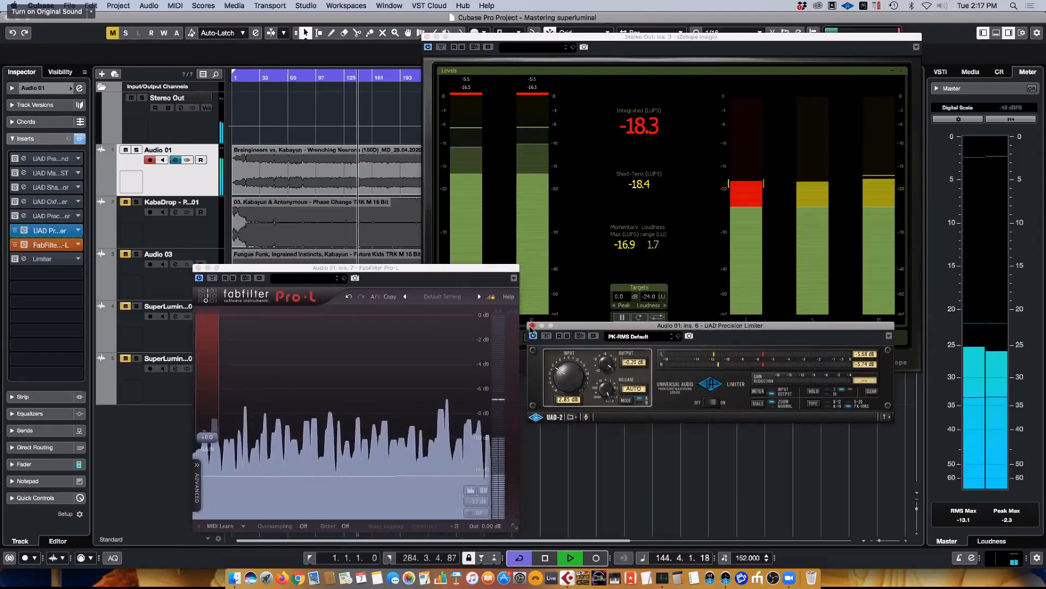
left_click(532, 325)
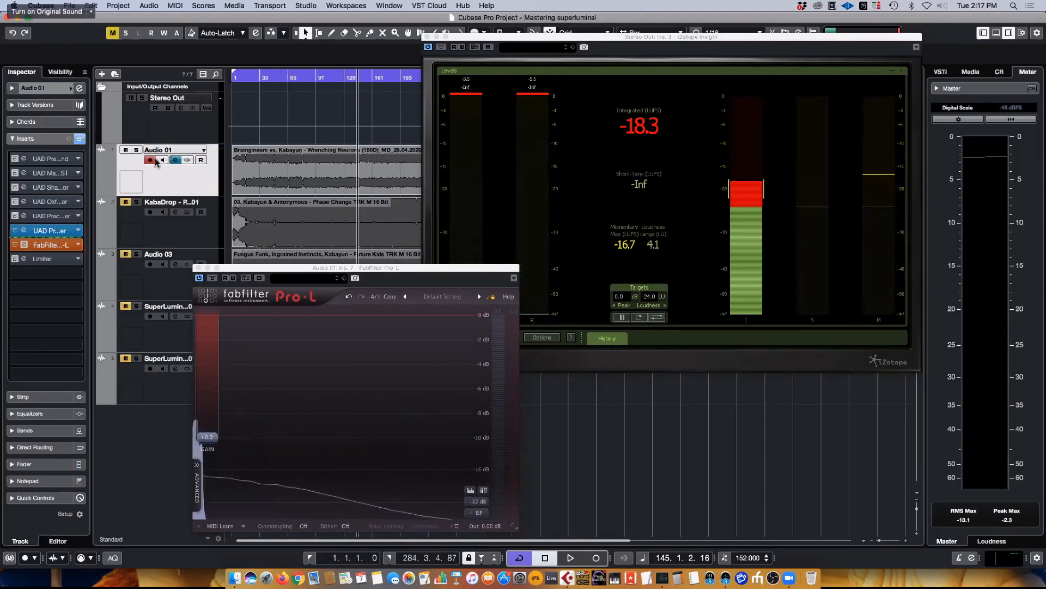
Deactivate the Precision Limiter in insert slot 6 of Audio 01 and nudge the Pro-L and Insight windows apart.
left_click_drag(311, 271, 305, 265)
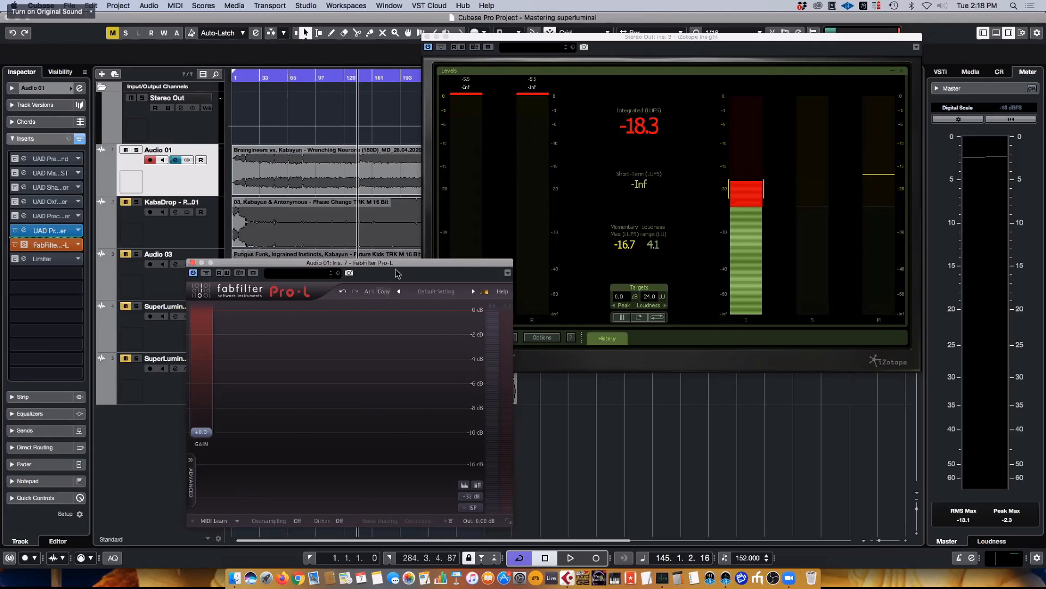
left_click_drag(397, 267, 394, 261)
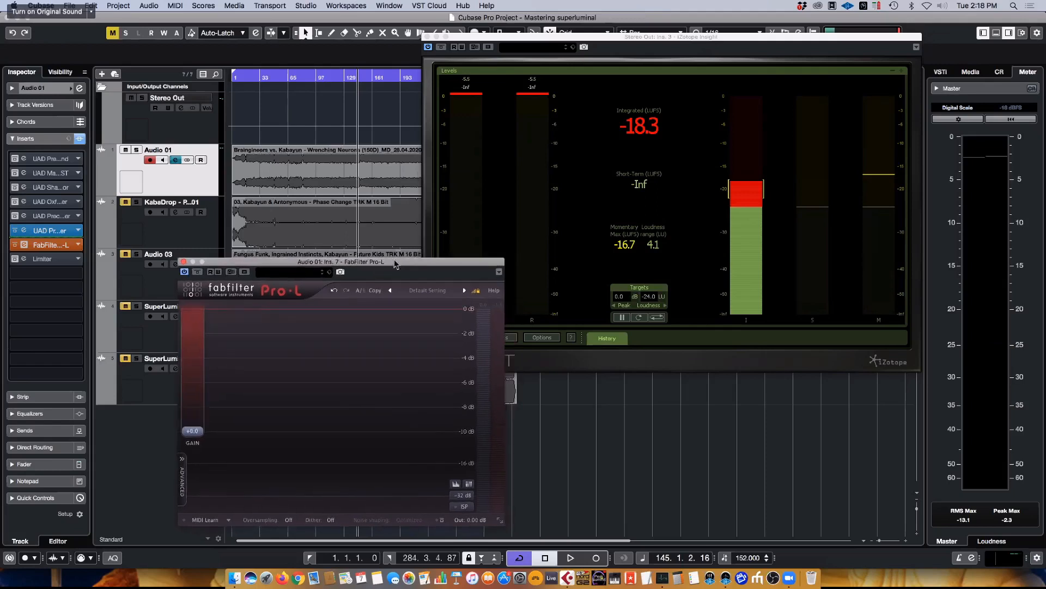
left_click(19, 238)
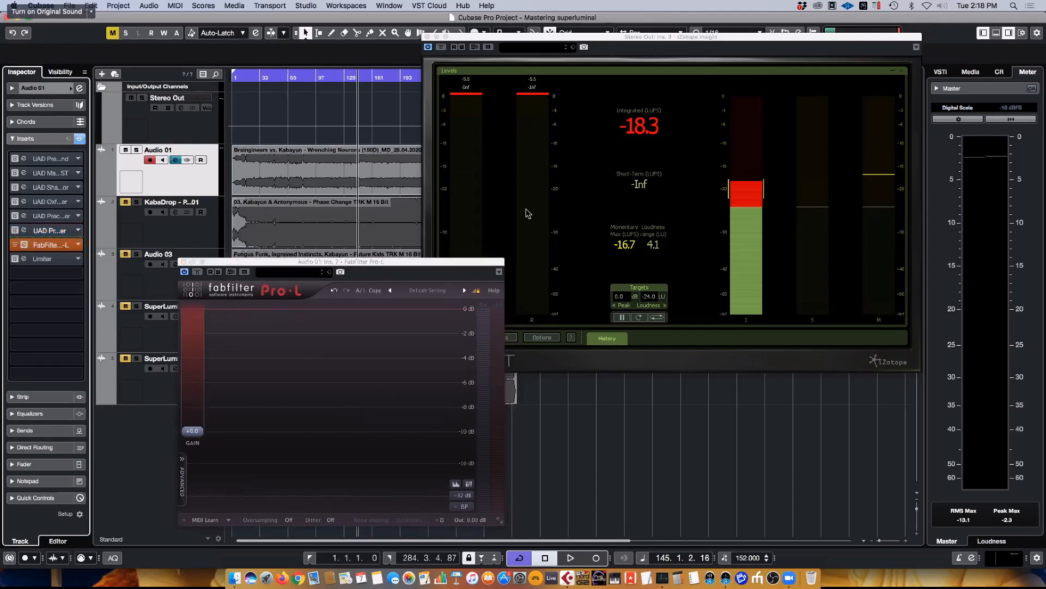
left_click_drag(817, 41, 813, 46)
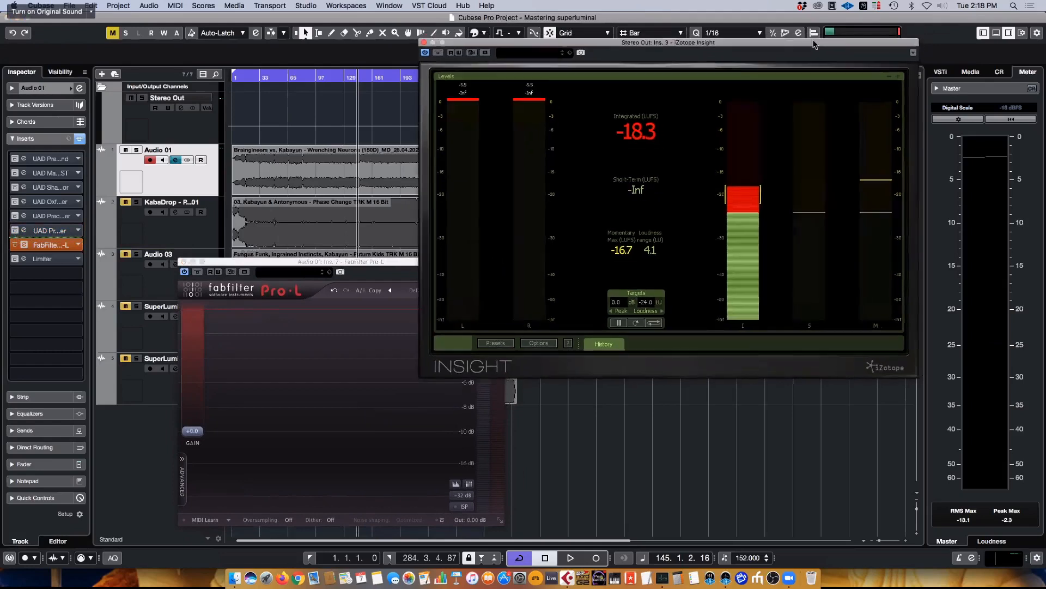
Play Audio 01, raise the Pro-L gain to +10.9 dB while watching the levels in Insight, and stop playback.
key("space")
left_click_drag(333, 267, 305, 256)
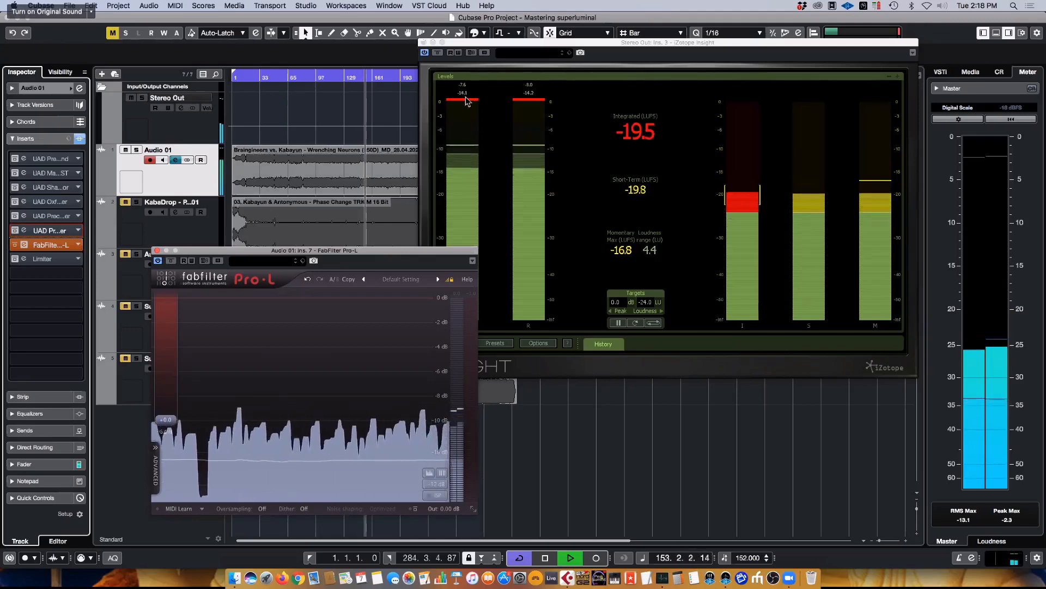
left_click_drag(162, 420, 171, 375)
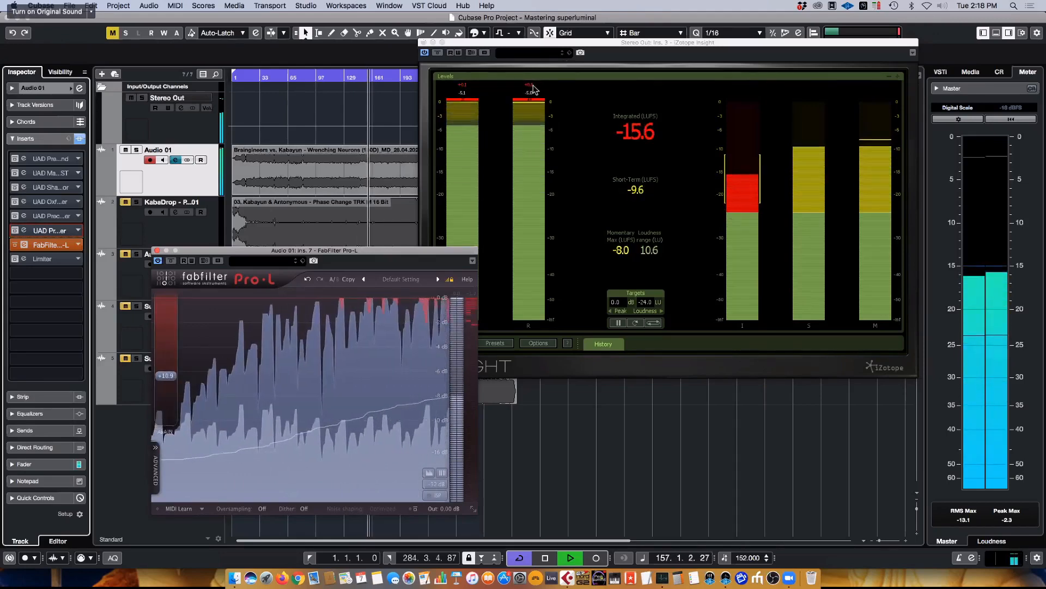
key("space")
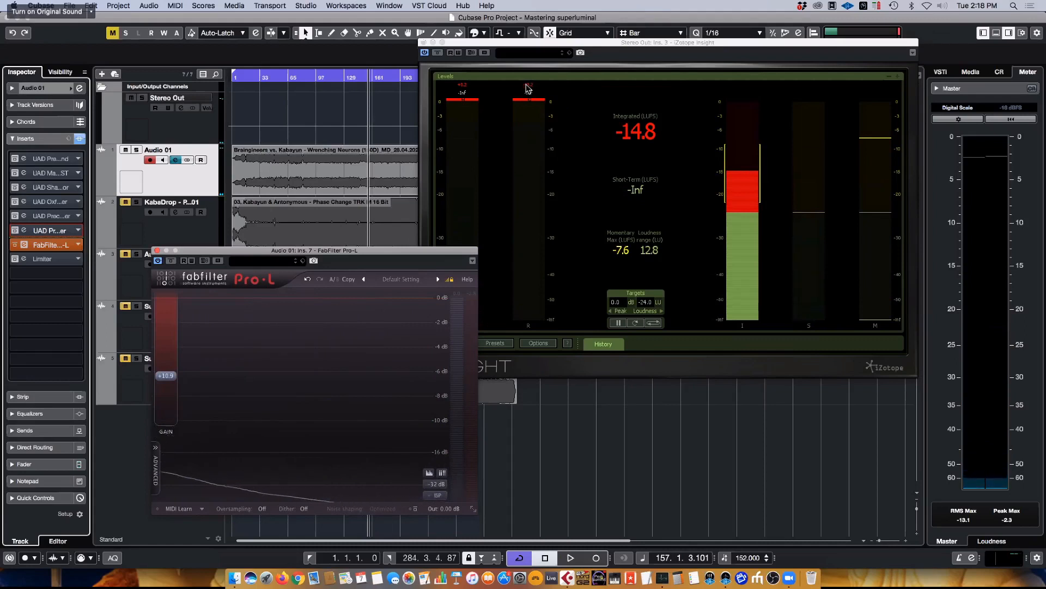
Replay Audio 01 in short passes to check its integrated loudness, and move the Pro-L and Insight windows clear of the tracks.
key("space")
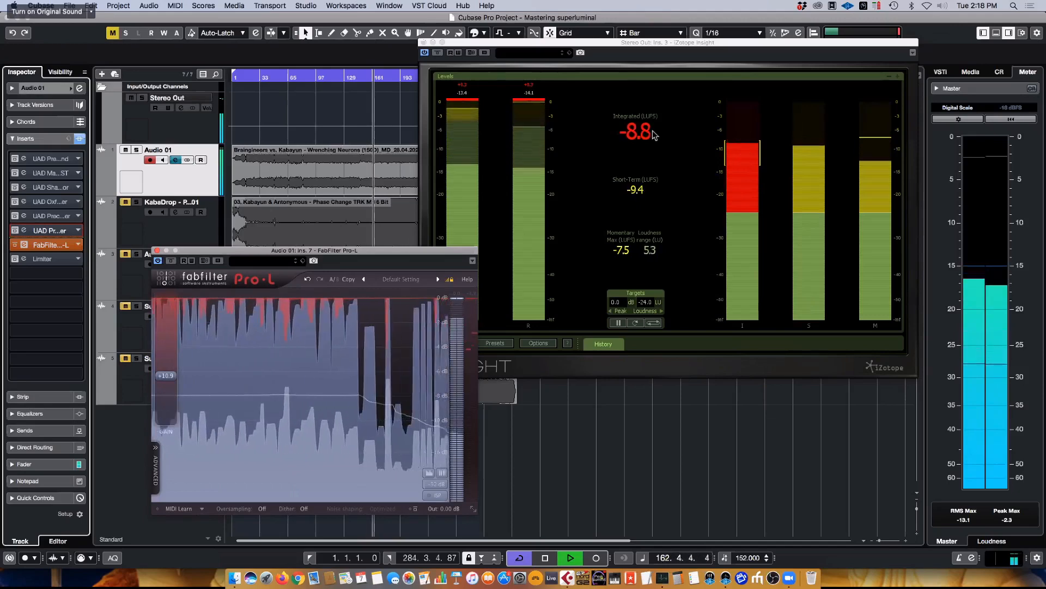
key("space")
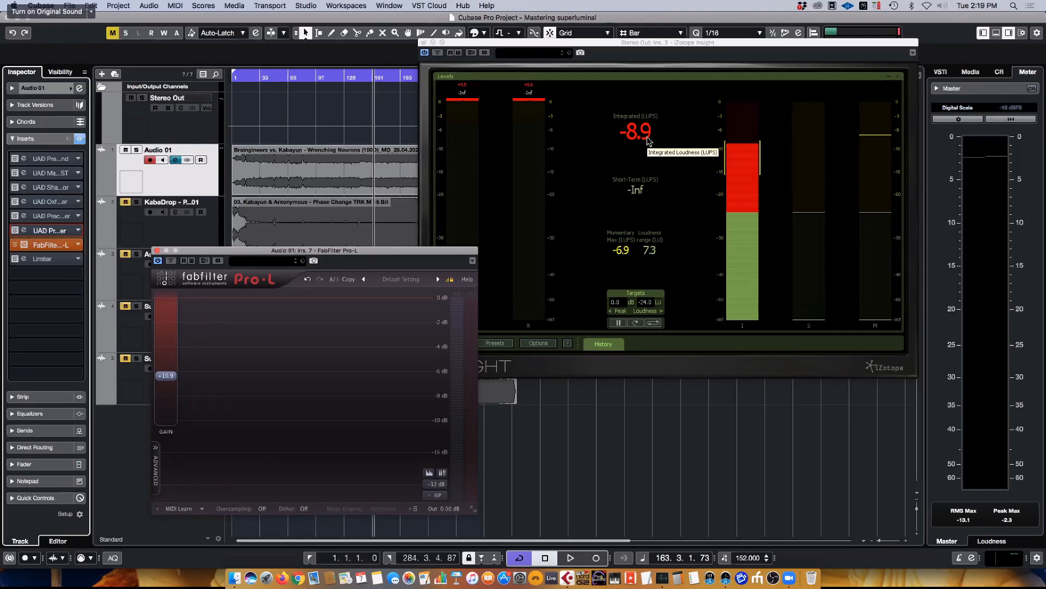
key("space")
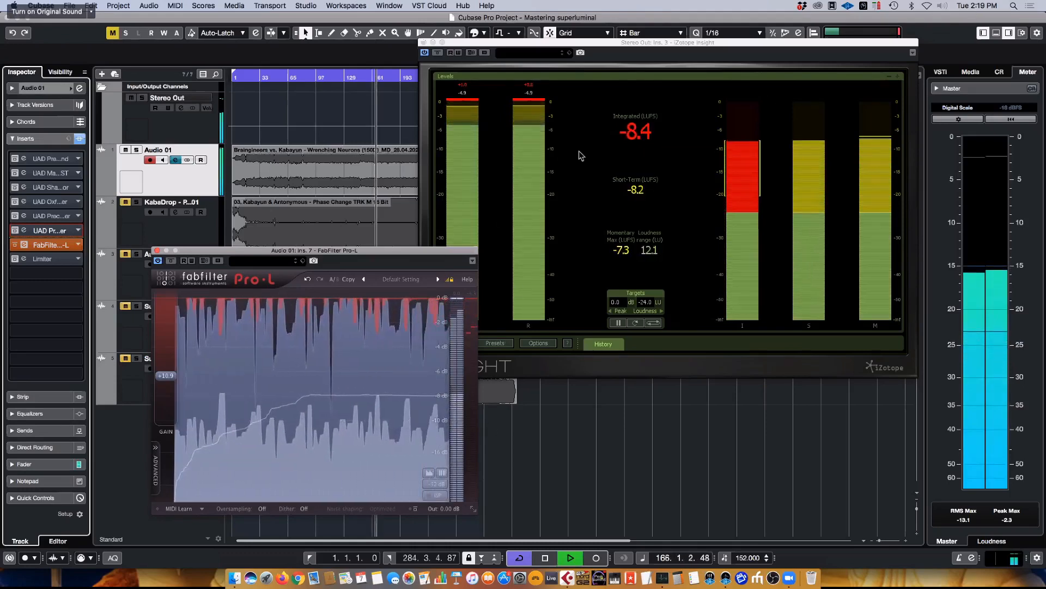
left_click_drag(416, 252, 672, 252)
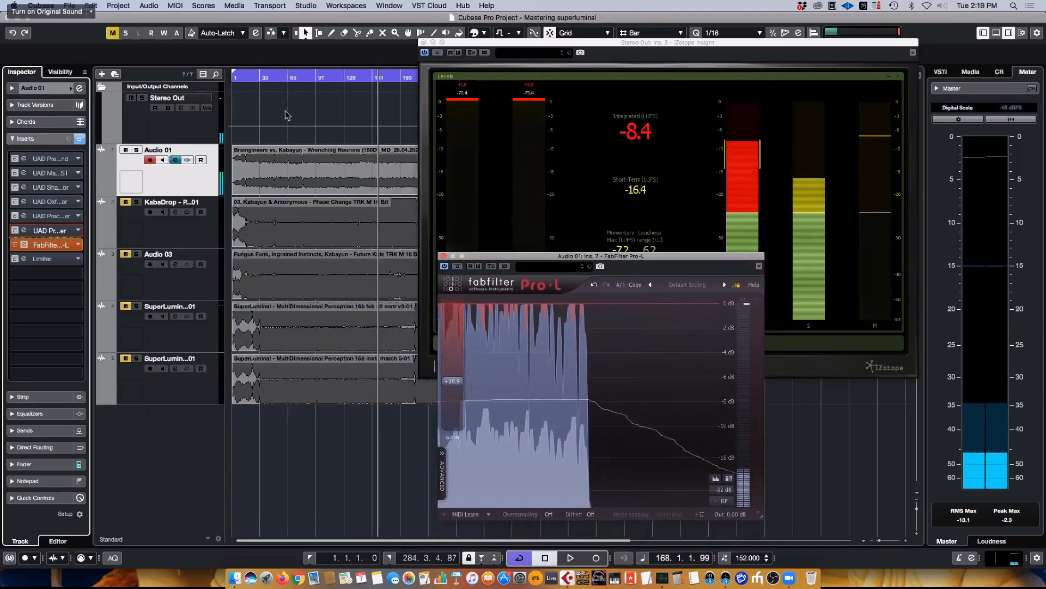
left_click_drag(542, 42, 616, 9)
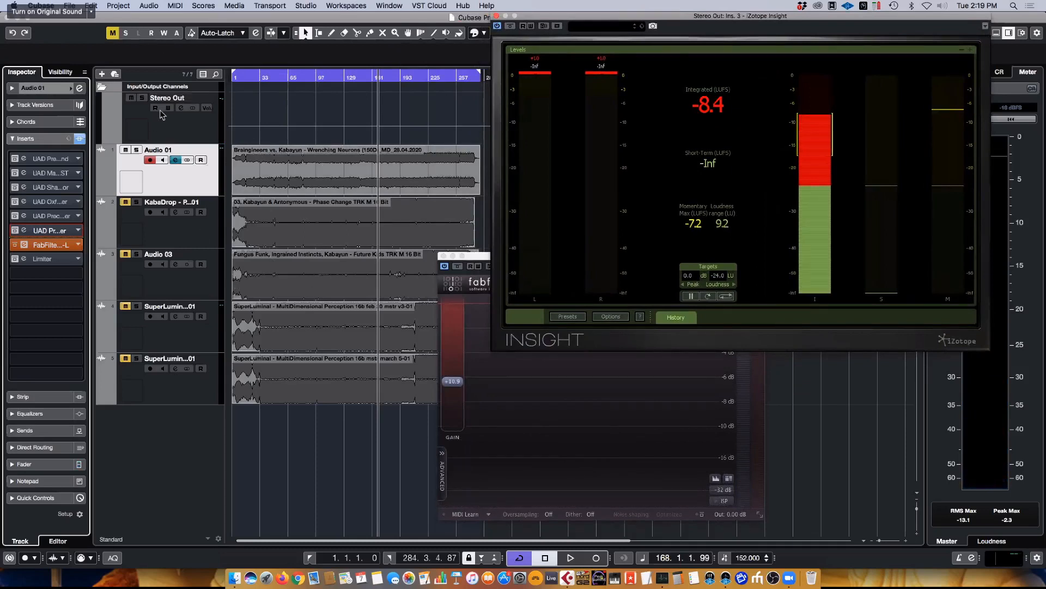
Toggle solo on the KabaDrop track during playback to compare its loudness in Insight with the limited Audio 01.
key("space")
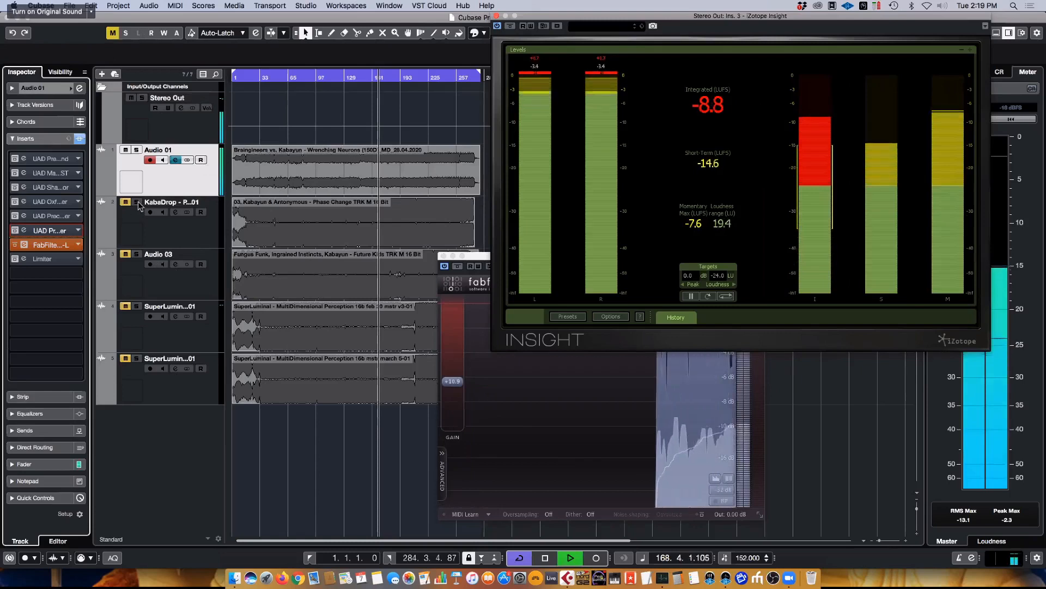
left_click(137, 202)
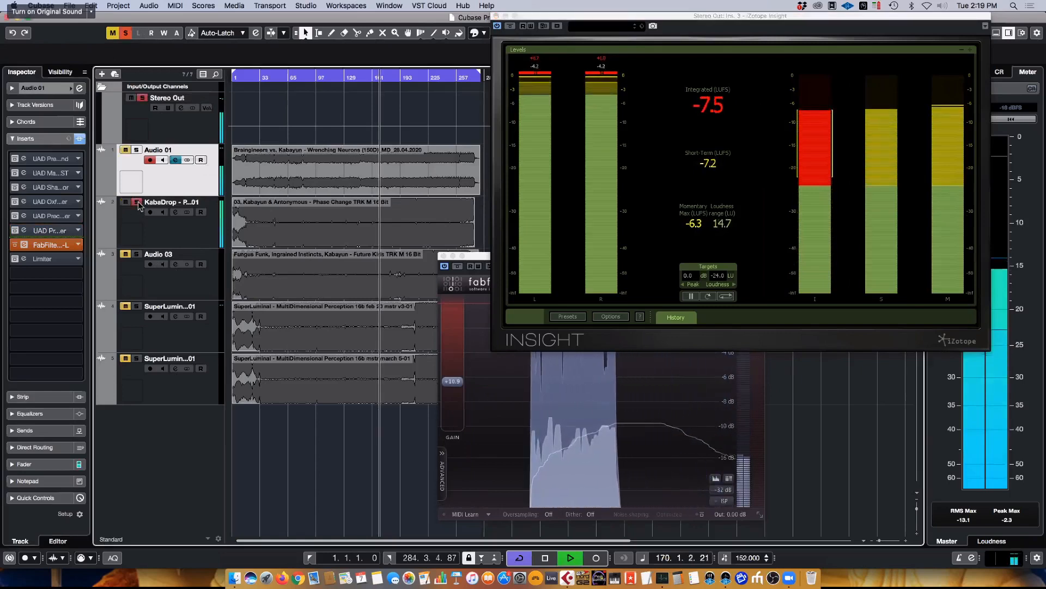
left_click(137, 202)
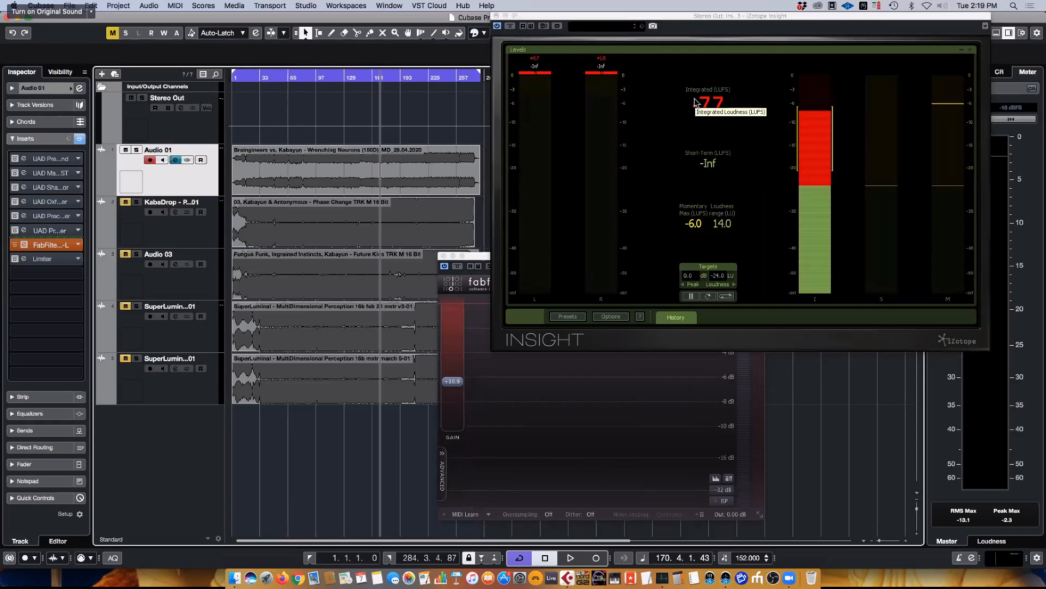
key("space")
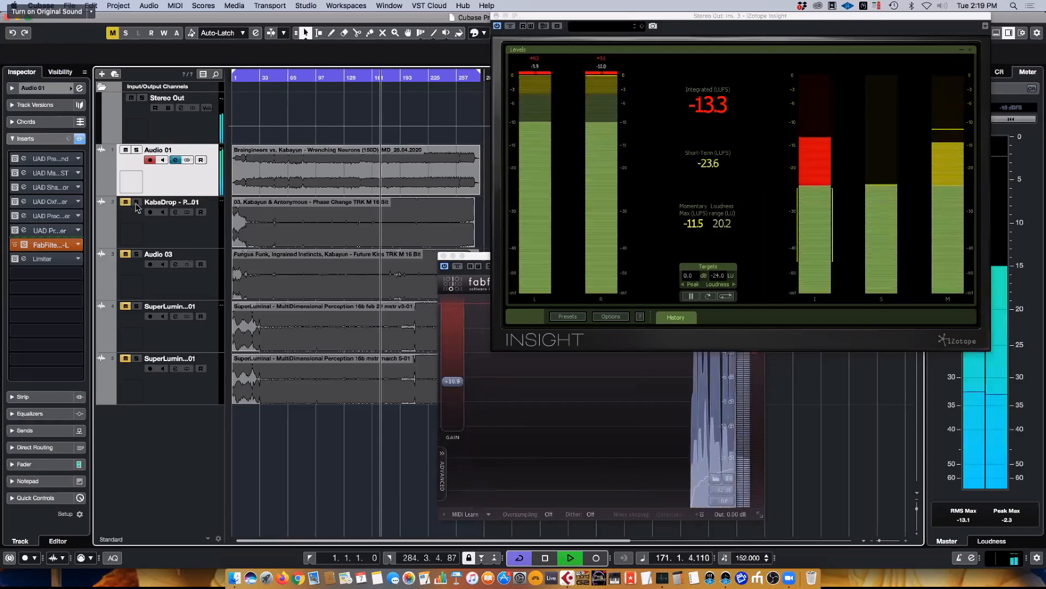
left_click(137, 203)
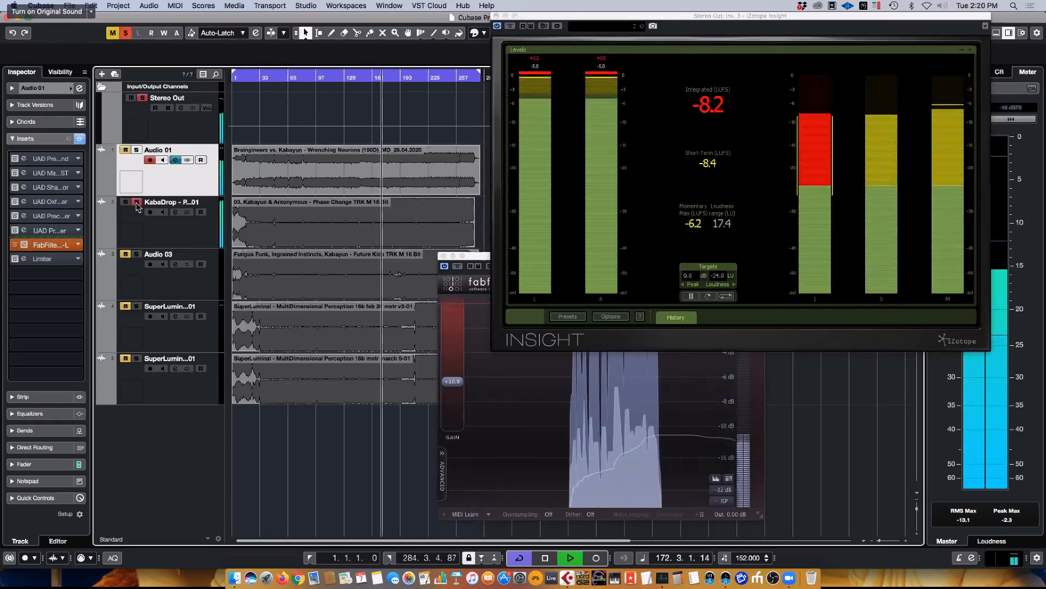
left_click(137, 202)
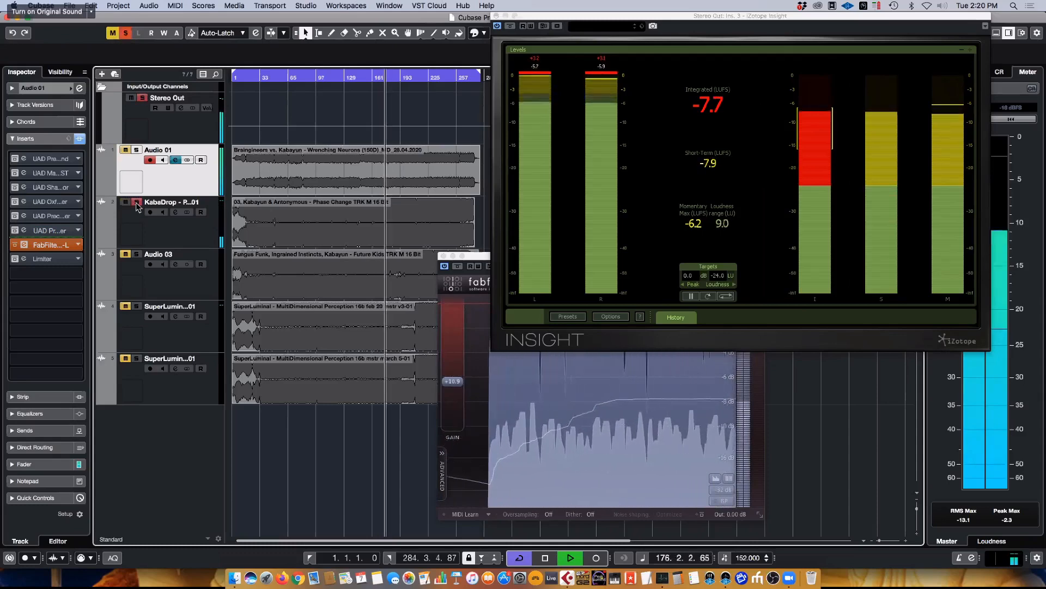
left_click(136, 203)
left_click(137, 203)
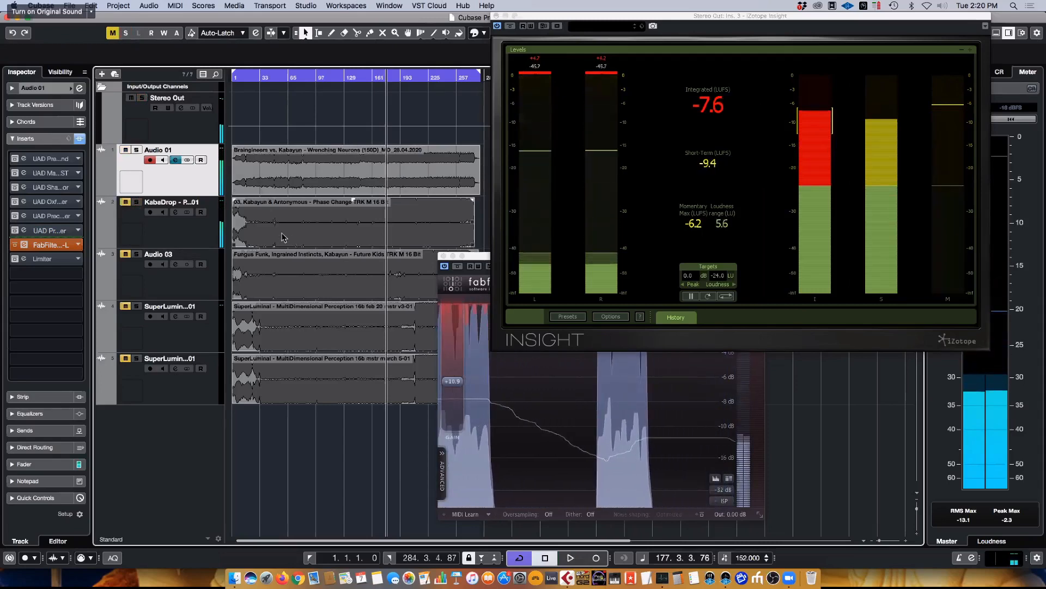
Select the audio event on the KabaDrop track, and make Audio 01 the selected track again.
left_click(307, 205)
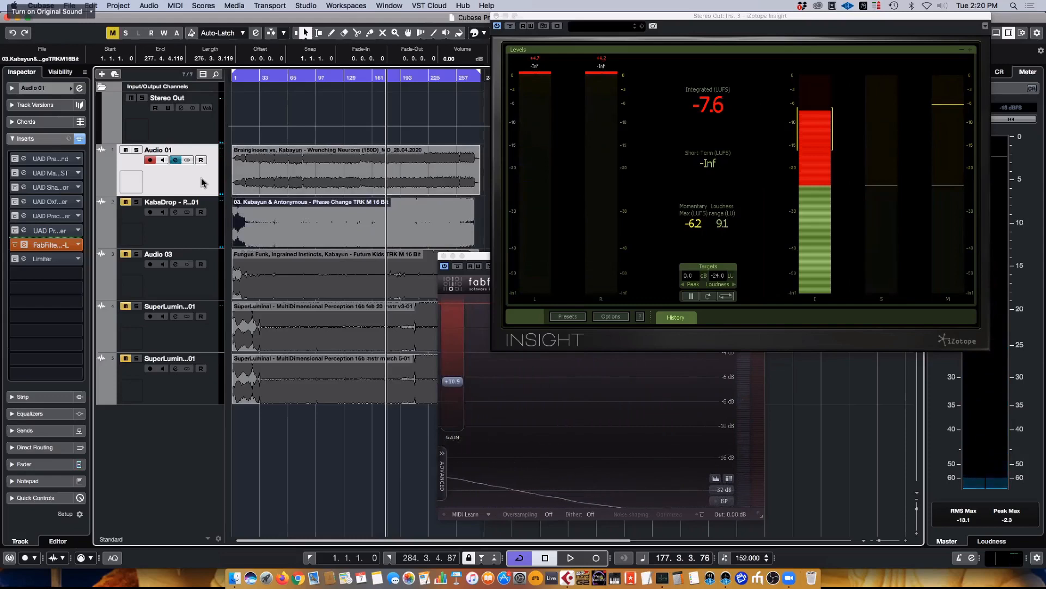
left_click(211, 226)
left_click(204, 179)
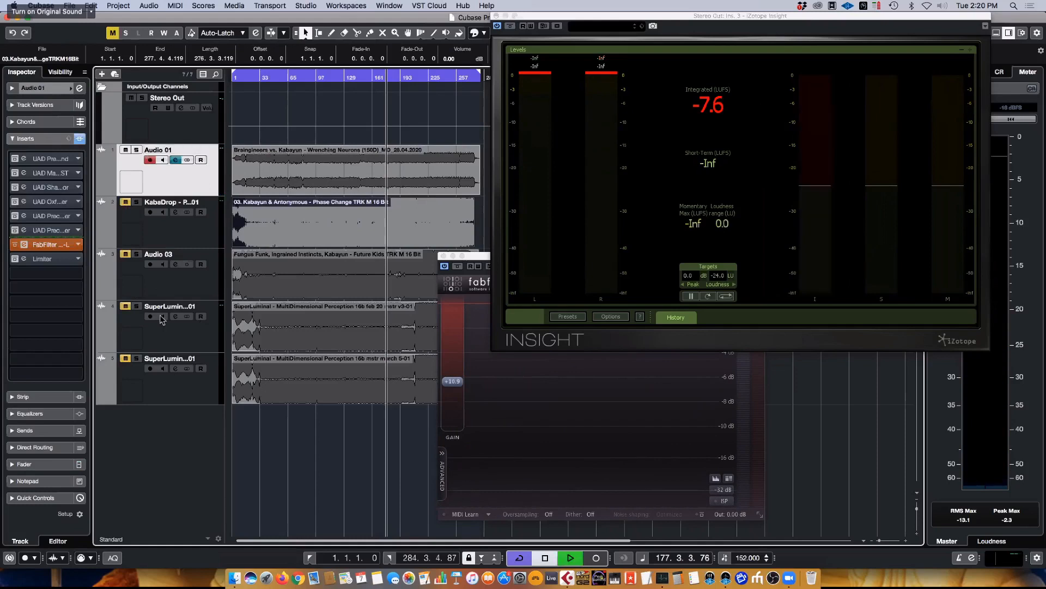
Play from around bar 113 and toggle solo on the upper SuperLuminal track to compare its loudness with Audio 01.
left_click(136, 306)
key("space")
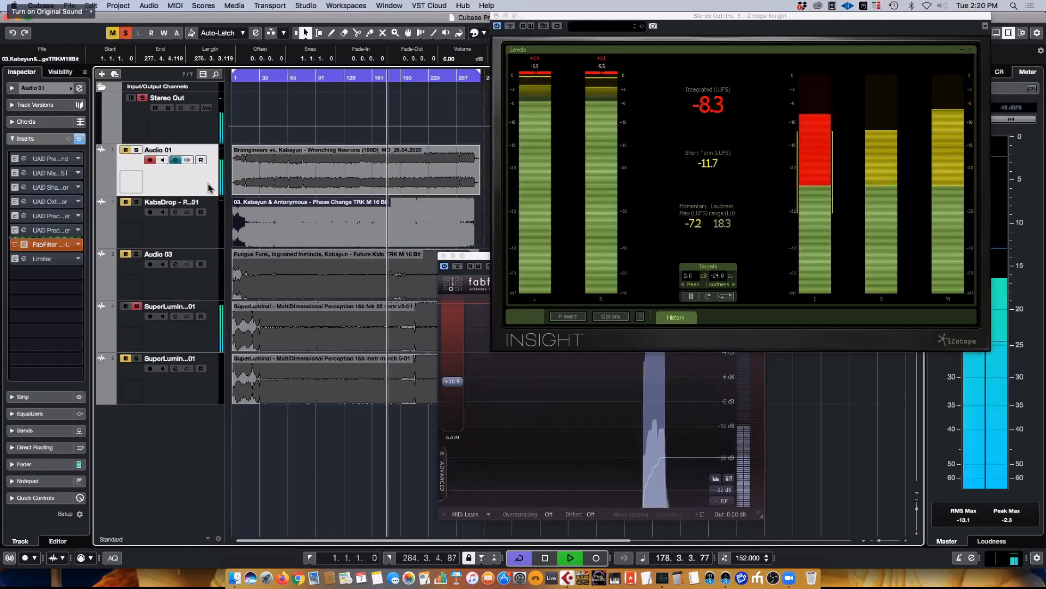
left_click(331, 79)
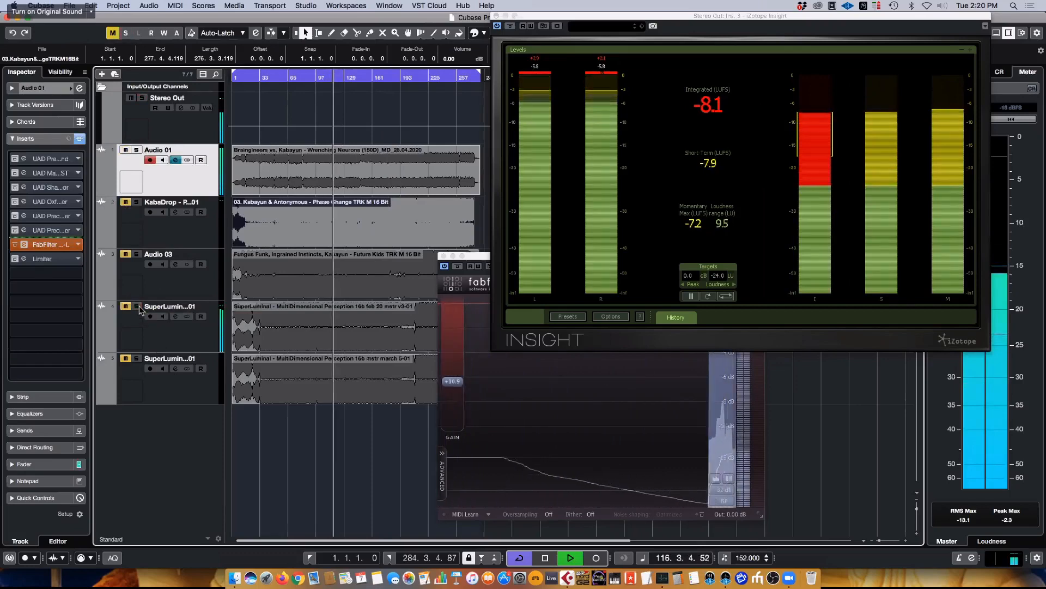
left_click(137, 306)
left_click(137, 307)
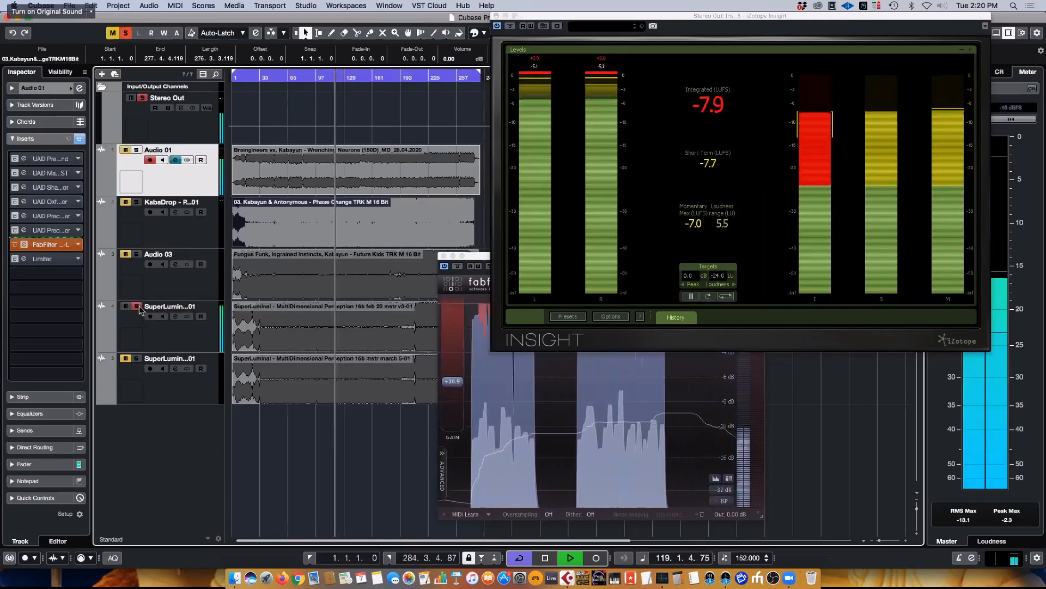
Toggle solo on the upper SuperLuminal track and resume playback to recheck its loudness against Audio 01.
left_click(137, 306)
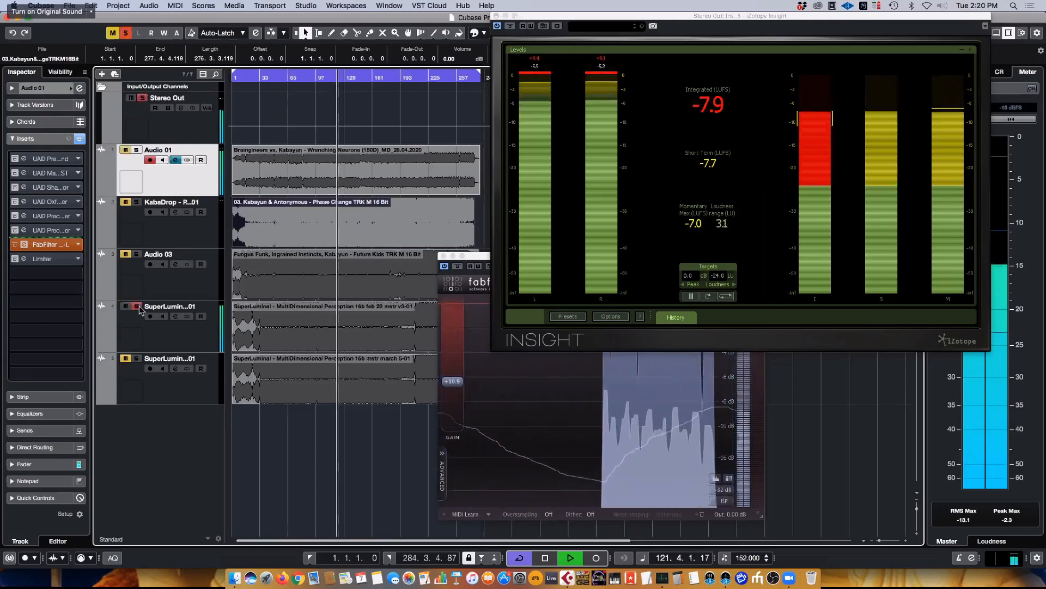
left_click(138, 307)
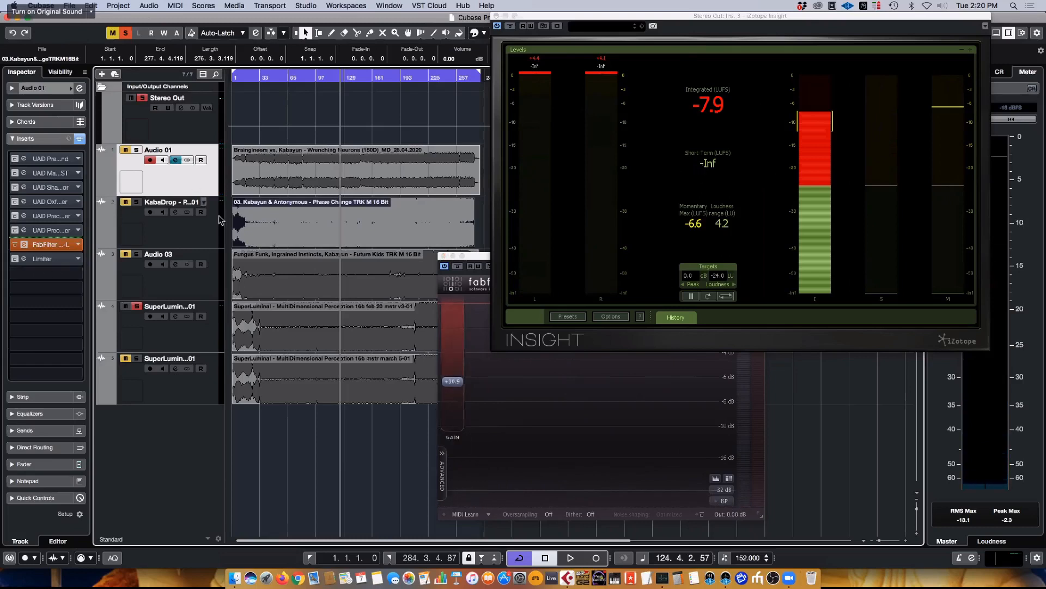
key("space")
left_click(136, 306)
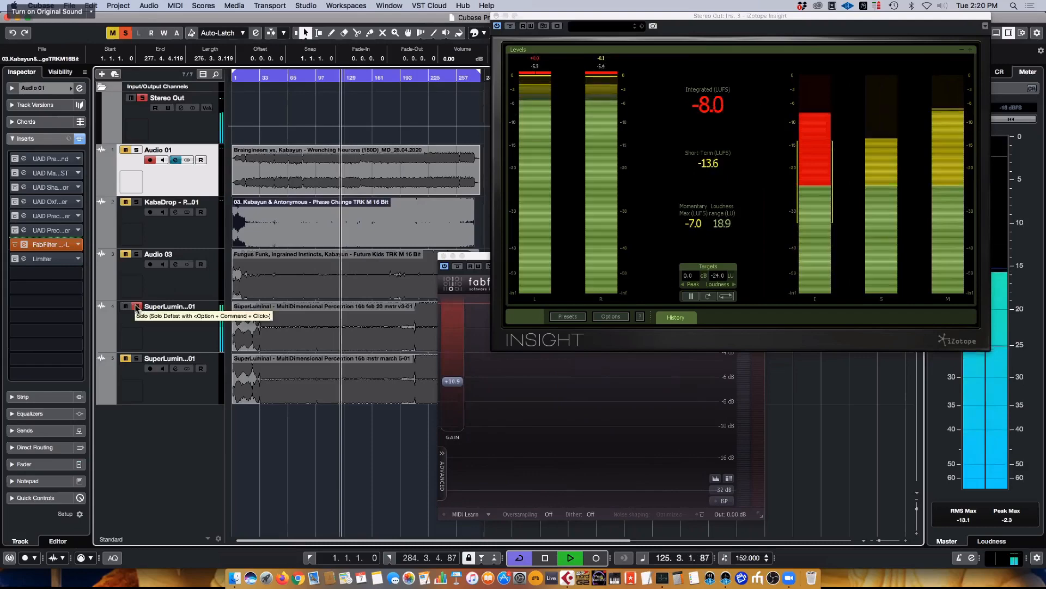
Lower the Pro-L gain on Audio 01 to about 4.6 dB and compare its freshly reset integrated loudness with the upper SuperLuminal track.
left_click_drag(467, 388, 467, 414)
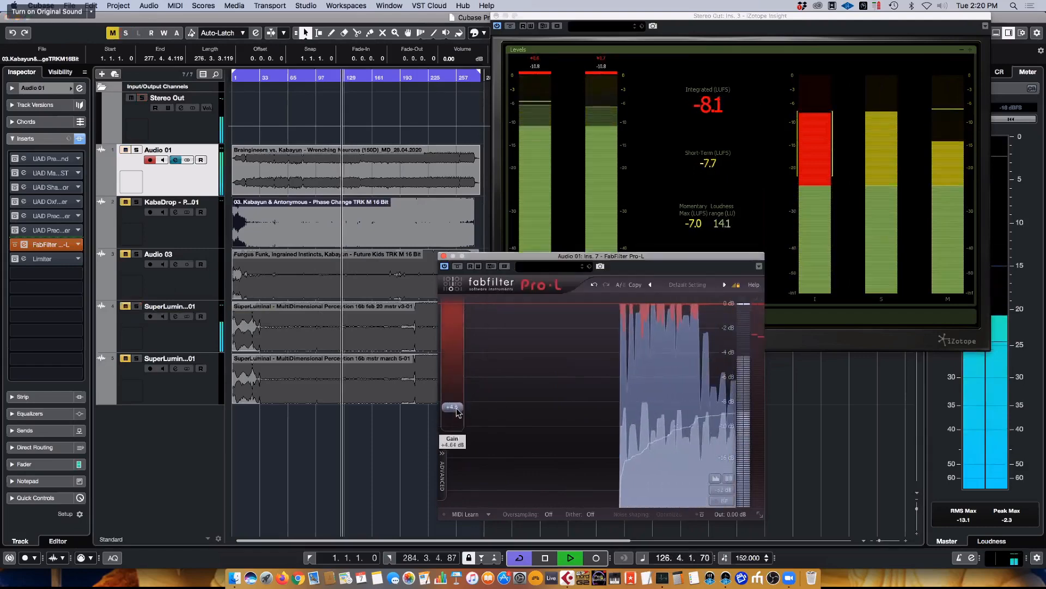
left_click(711, 112)
left_click(712, 111)
left_click(714, 110)
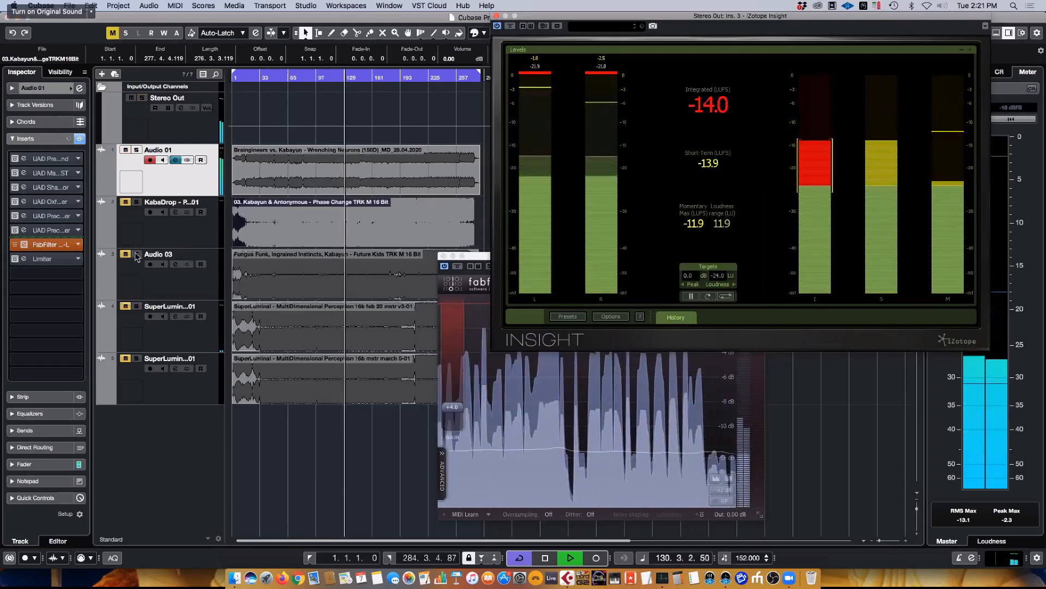
left_click(136, 306)
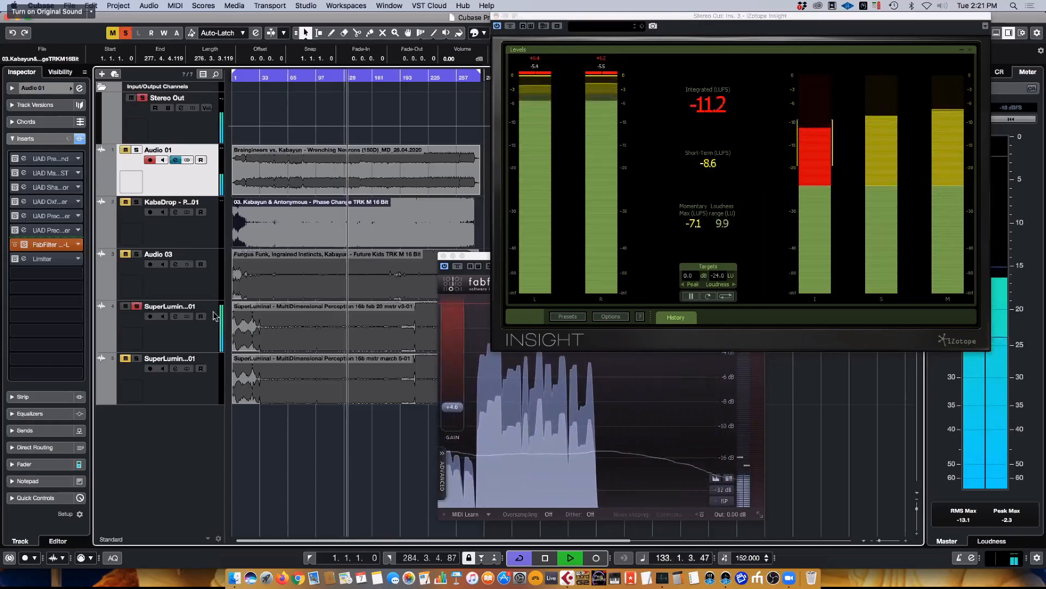
Raise the Pro-L gain to about 10 dB and compare the integrated loudness of Audio 01 and the soloed SuperLuminal track, resetting the reading each time.
left_click_drag(453, 407, 454, 386)
left_click(136, 306)
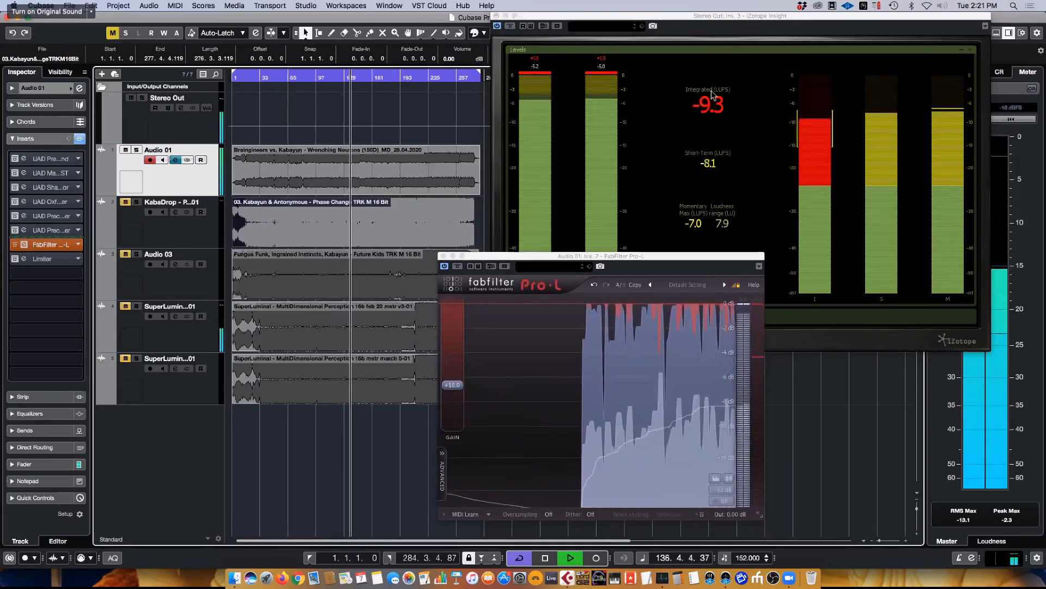
left_click(703, 128)
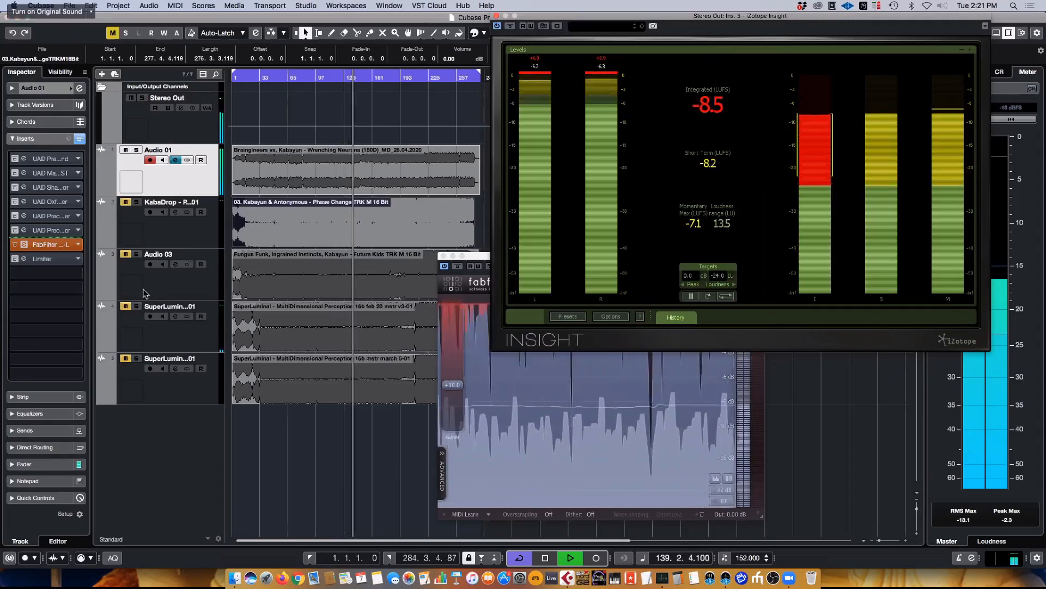
left_click(136, 306)
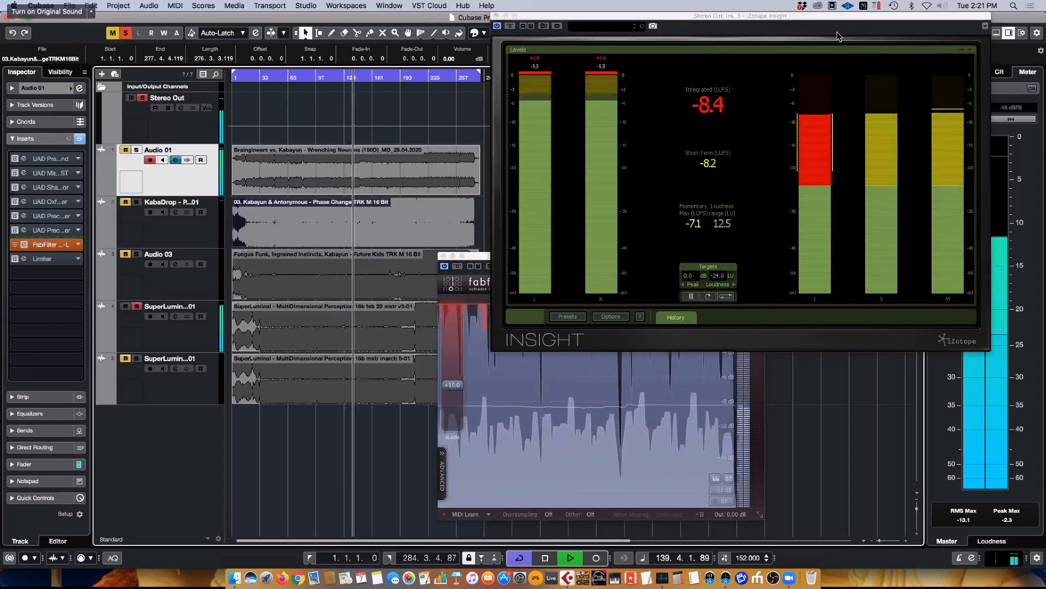
left_click(719, 108)
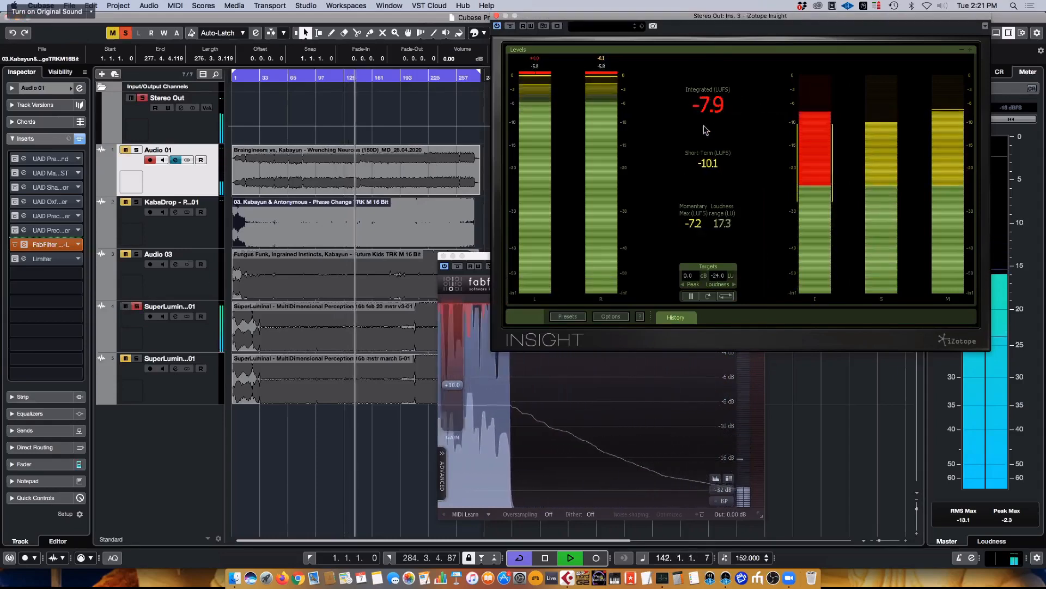
left_click(136, 306)
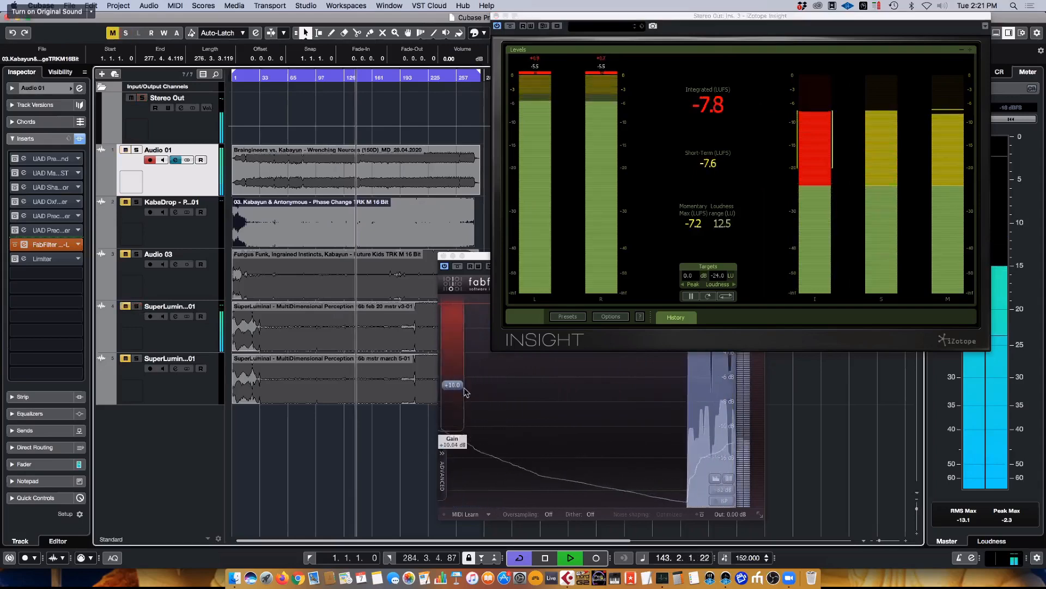
Raise the Pro-L gain to about 11.7 dB, and solo the upper SuperLuminal track with a fresh integrated loudness reading.
left_click_drag(451, 385, 458, 380)
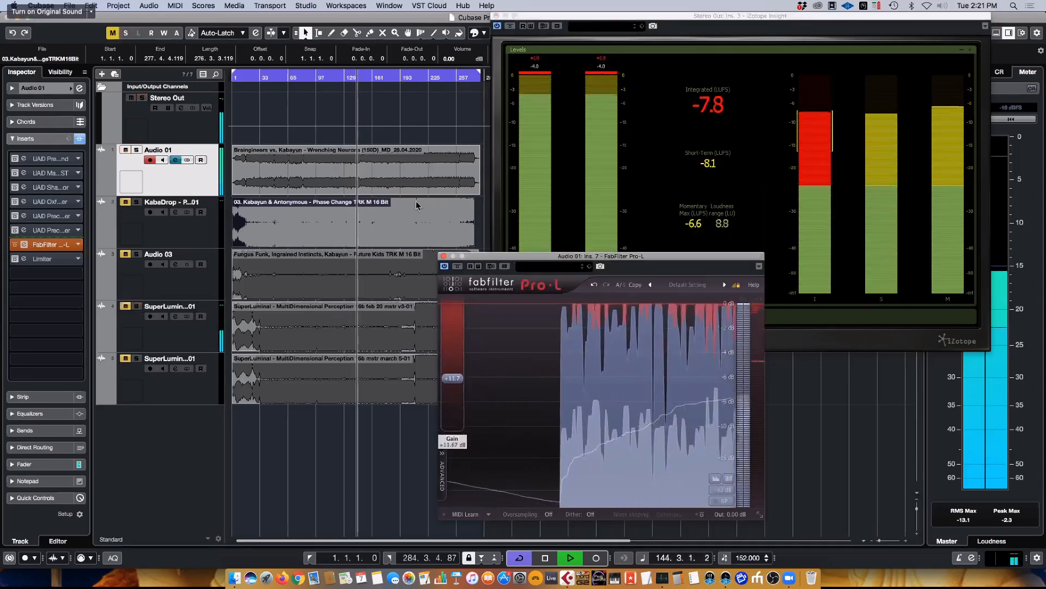
left_click(136, 306)
left_click(574, 136)
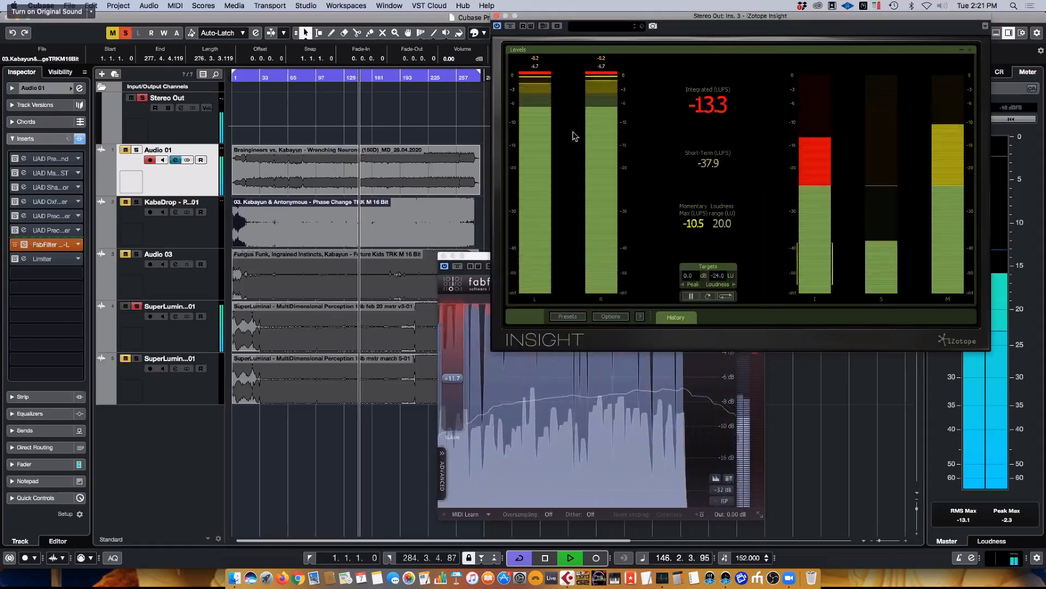
Set the Pro-L gain to 11 dB and remeasure the integrated loudness of the SuperLuminal track and of Audio 01.
left_click(458, 383)
left_click_drag(458, 383, 457, 386)
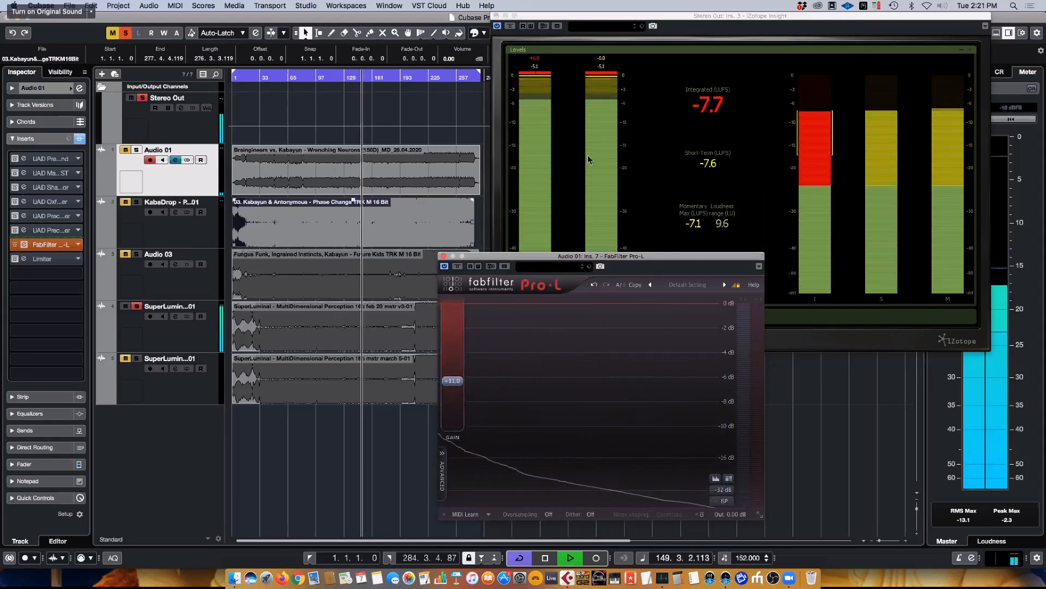
left_click(725, 123)
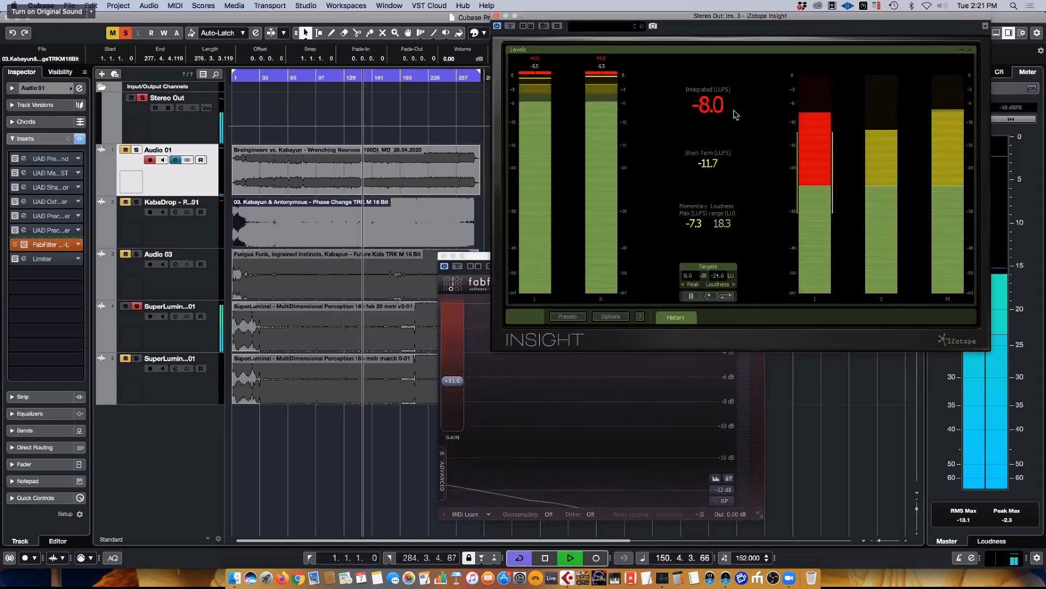
left_click(136, 307)
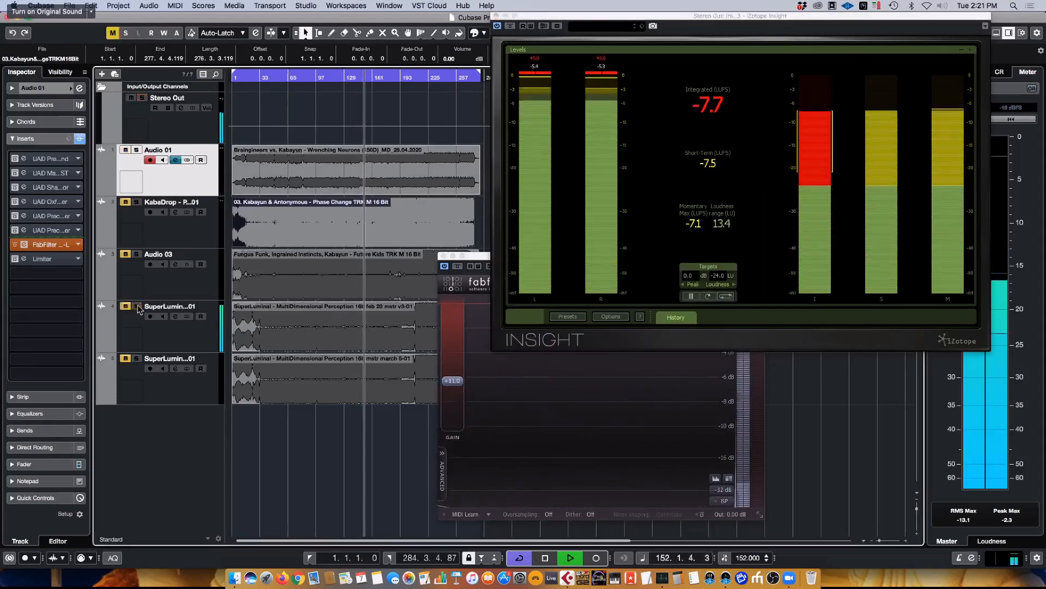
left_click(704, 114)
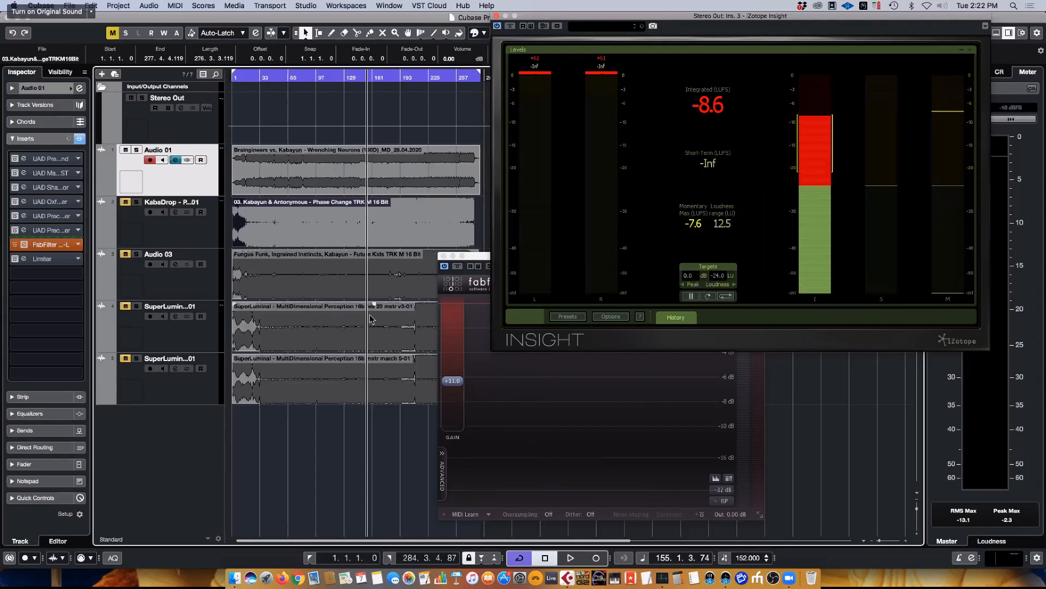
Set the Pro-L gain on Audio 01 to 0 dB and move its window clear of Insight's loudness readings.
left_click_drag(479, 257, 338, 267)
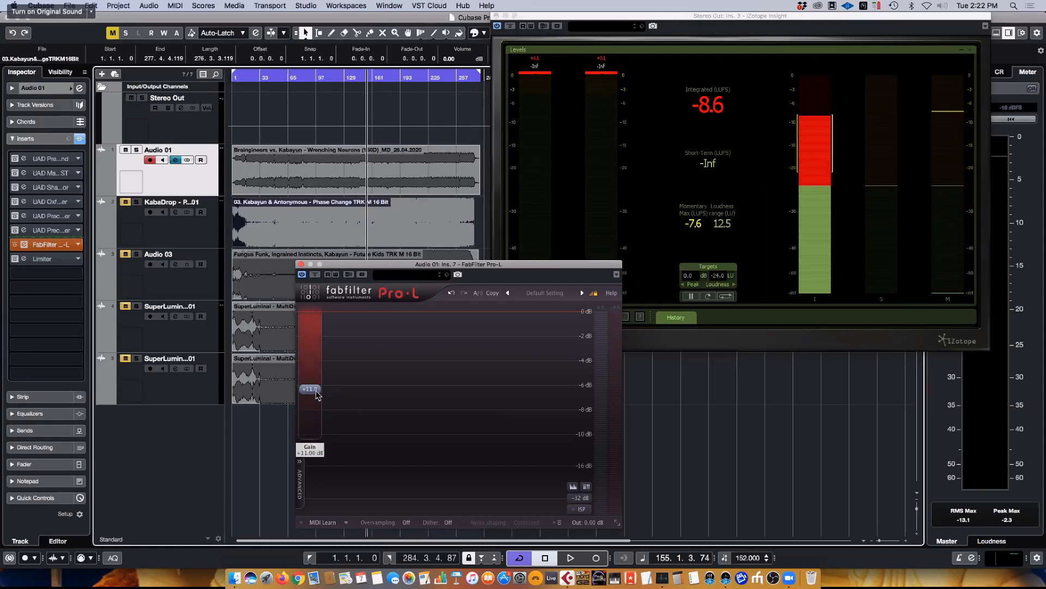
left_click_drag(319, 408, 320, 455)
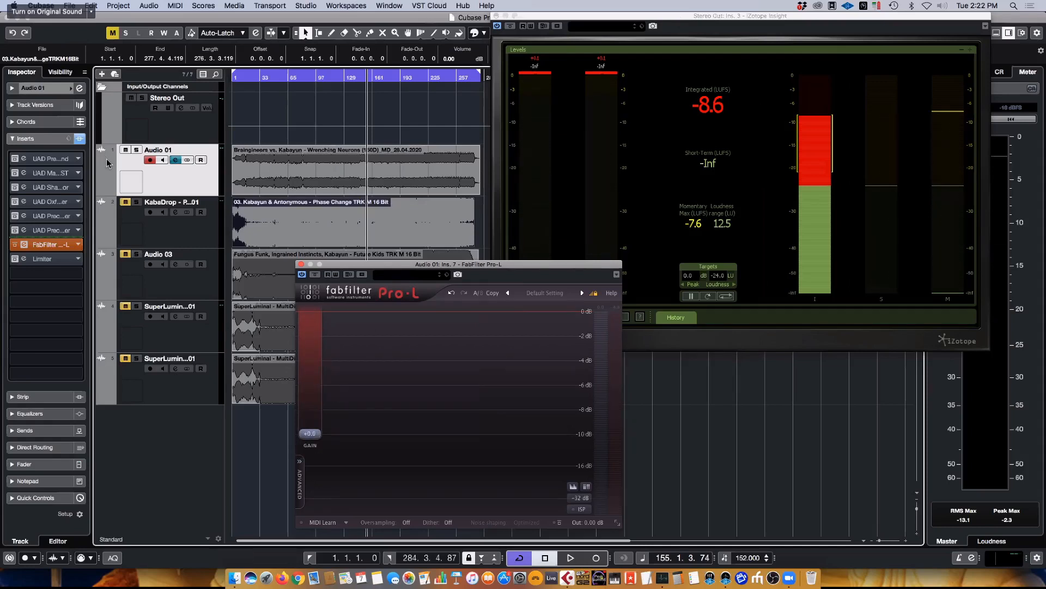
left_click_drag(406, 271, 353, 271)
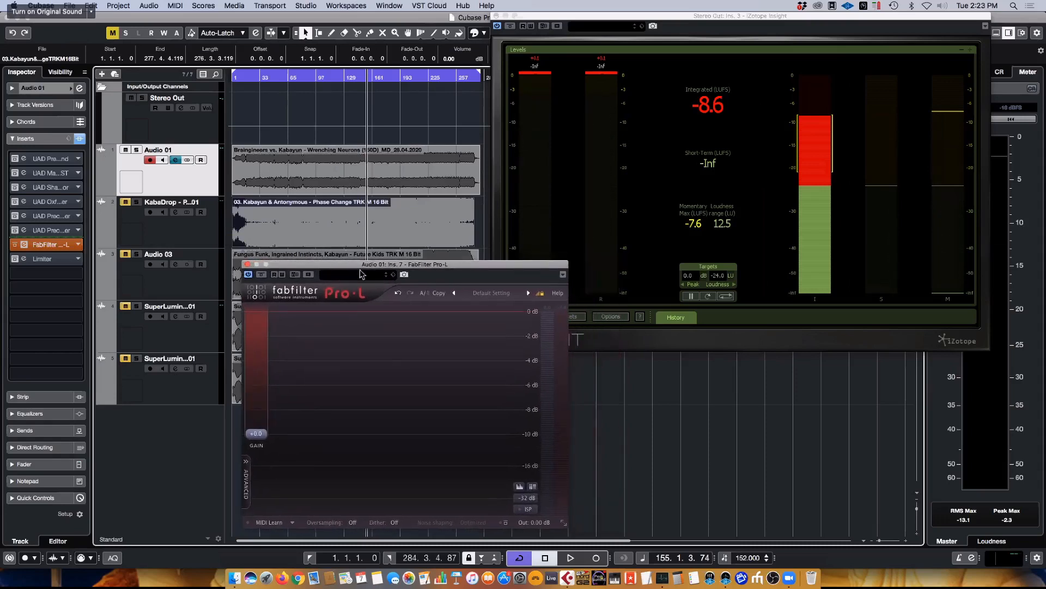
Open the UAD Precision Multiband insert of Audio 01 and place its window below Insight's loudness readings, beside the Pro-L gain slider.
left_click(58, 162)
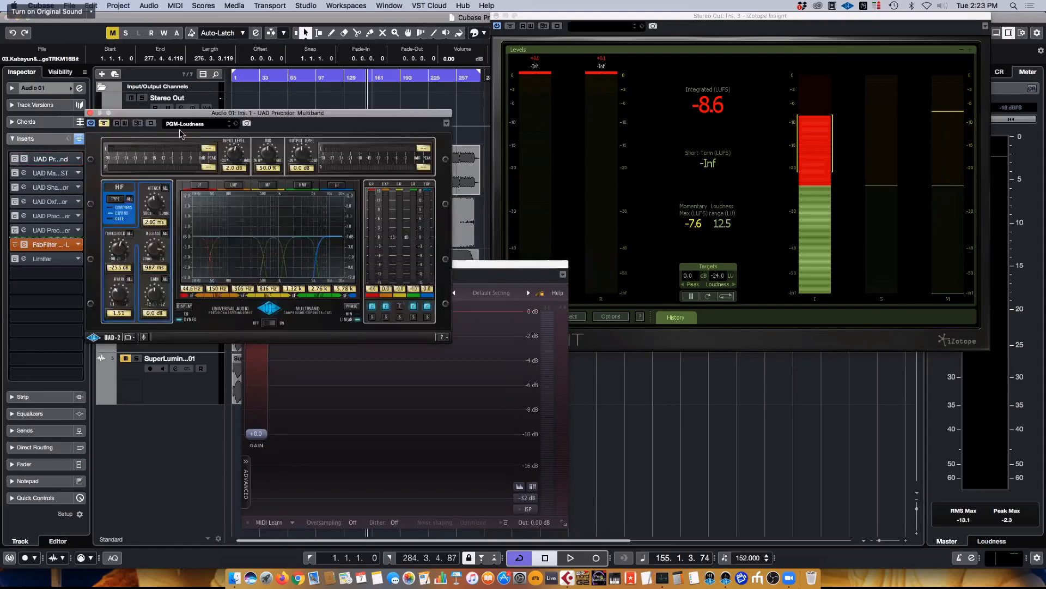
left_click_drag(272, 115, 617, 259)
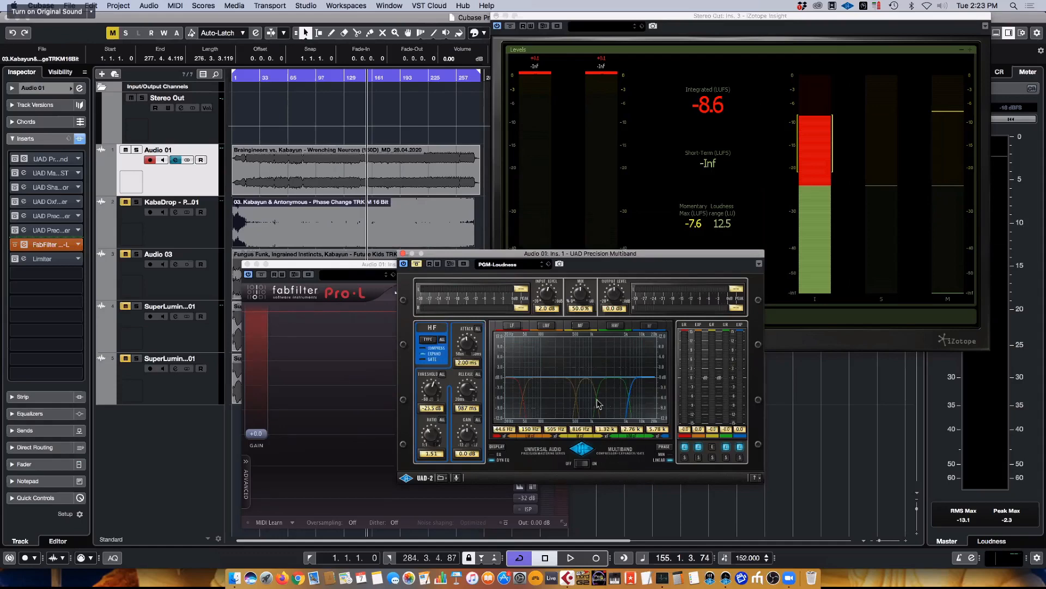
left_click_drag(566, 255, 566, 250)
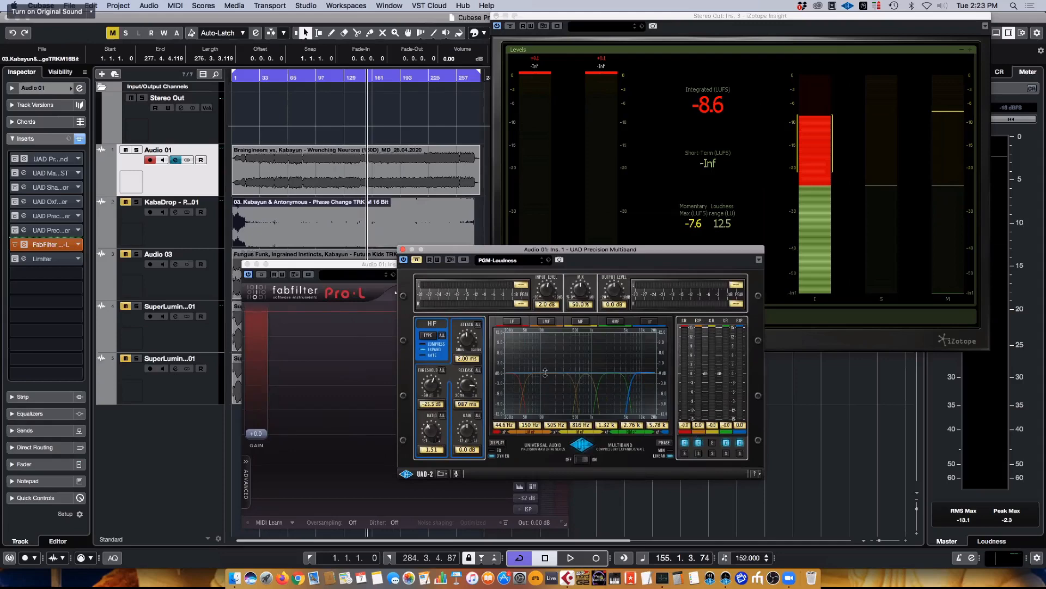
Set the Precision Multiband's LMF band to Compress and play Audio 01 with the plug-in active.
left_click(547, 321)
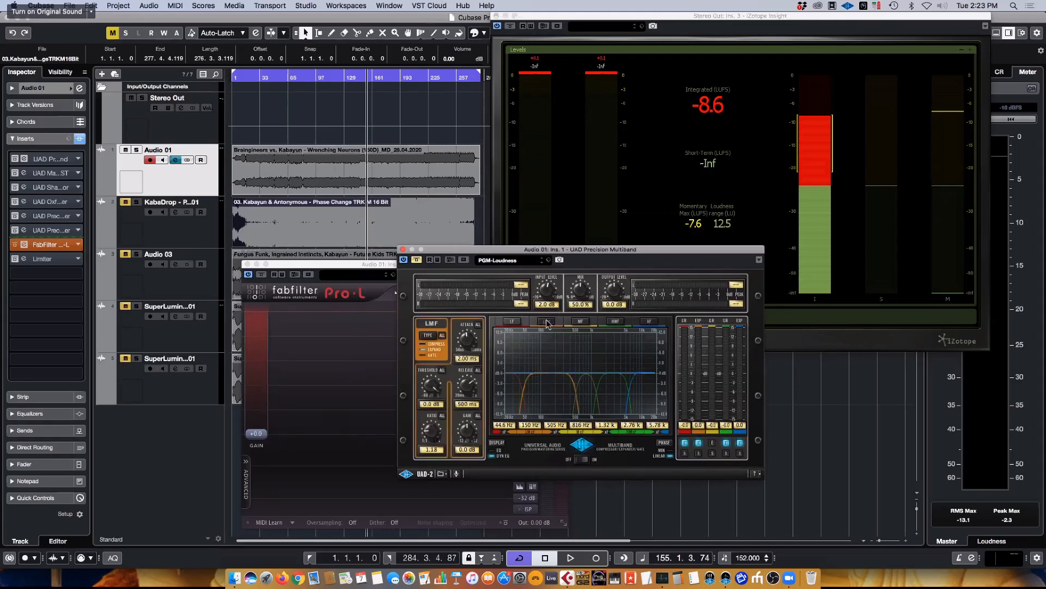
left_click(430, 338)
key("space")
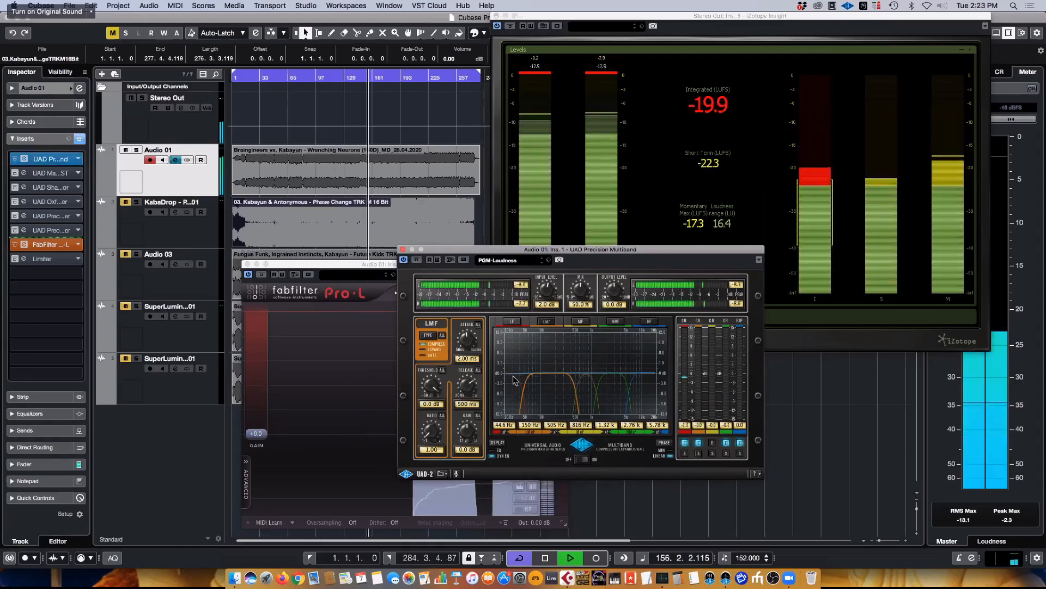
Check the LF band, and set the LMF band's threshold to about -11 dB and its ratio to about 1.4 during playback.
left_click(512, 321)
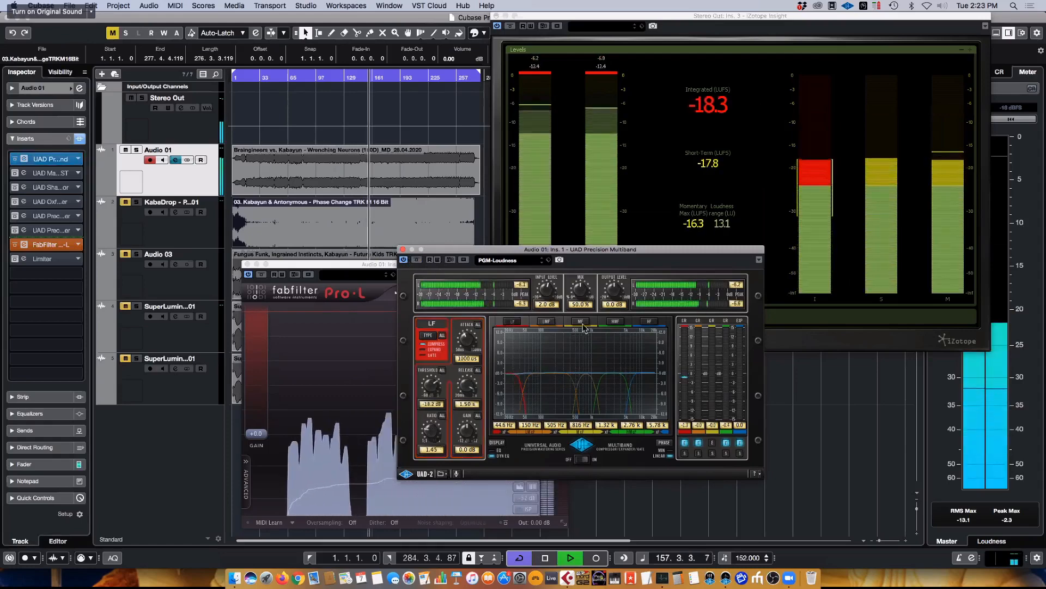
left_click(547, 321)
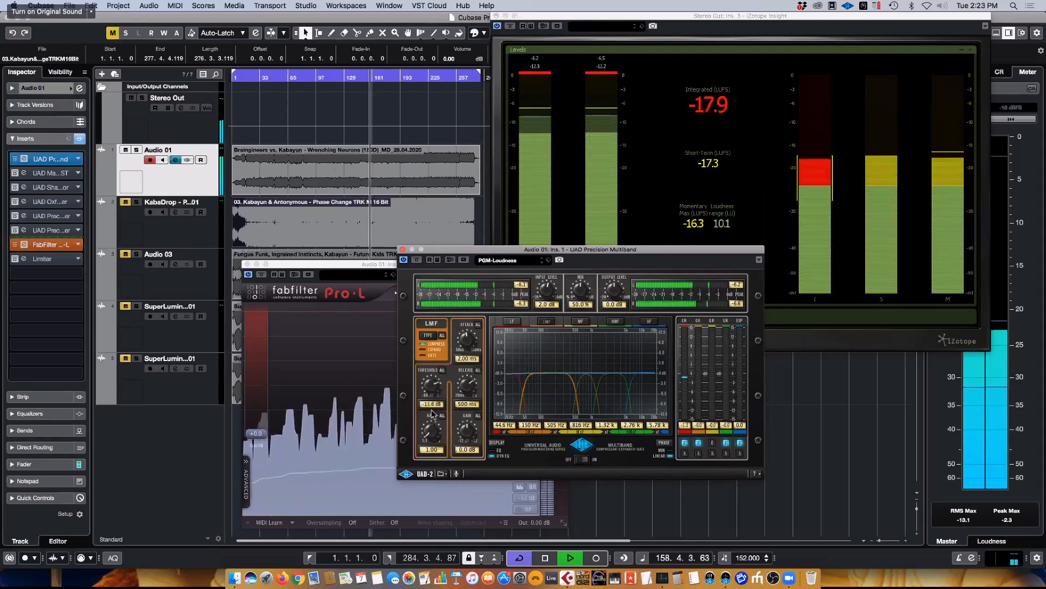
mouse_move(432, 385)
left_mouse_down()
mouse_move(436, 421)
mouse_move(434, 383)
left_mouse_up()
key("space")
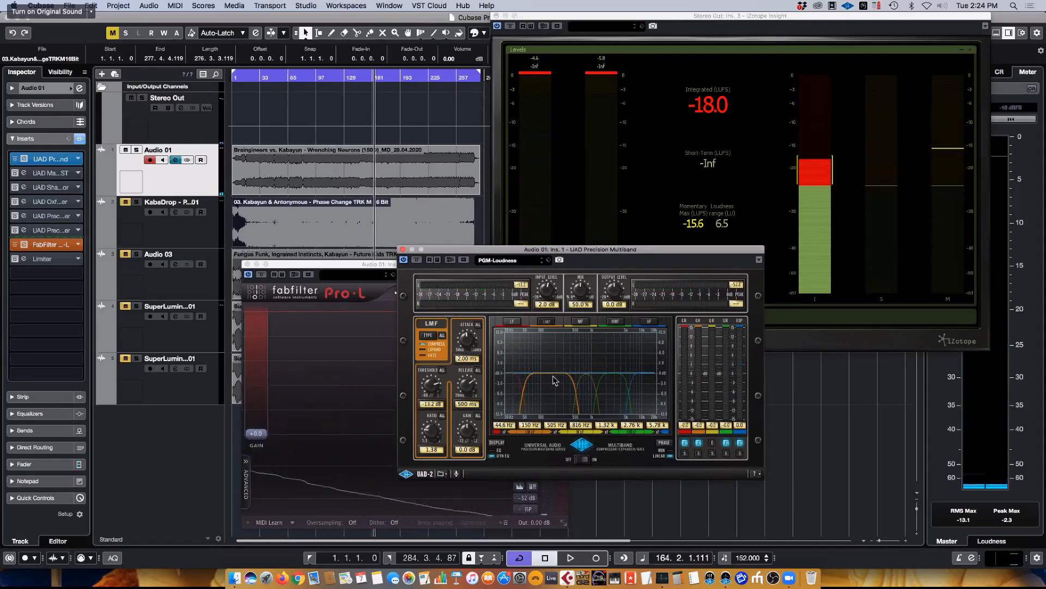
Resume playback and raise the LF band's threshold to about -14.9 dB.
key("space")
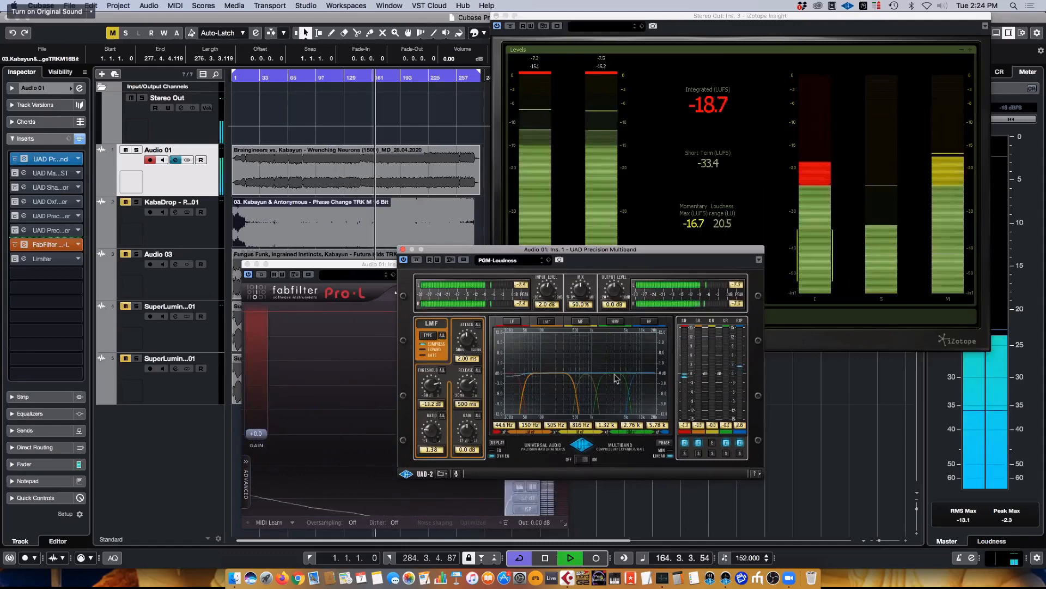
key("space")
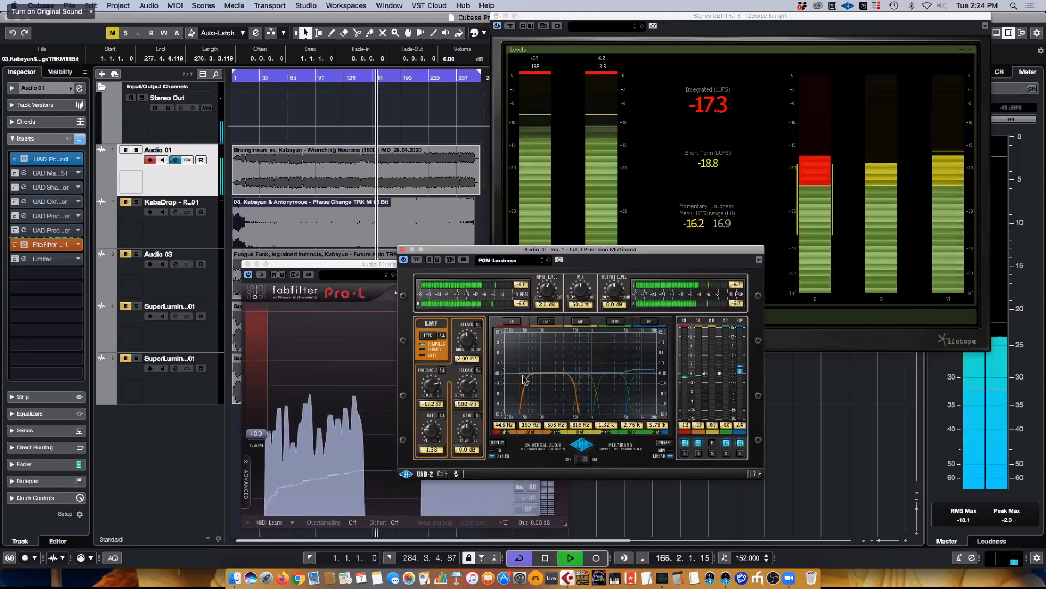
left_click(512, 322)
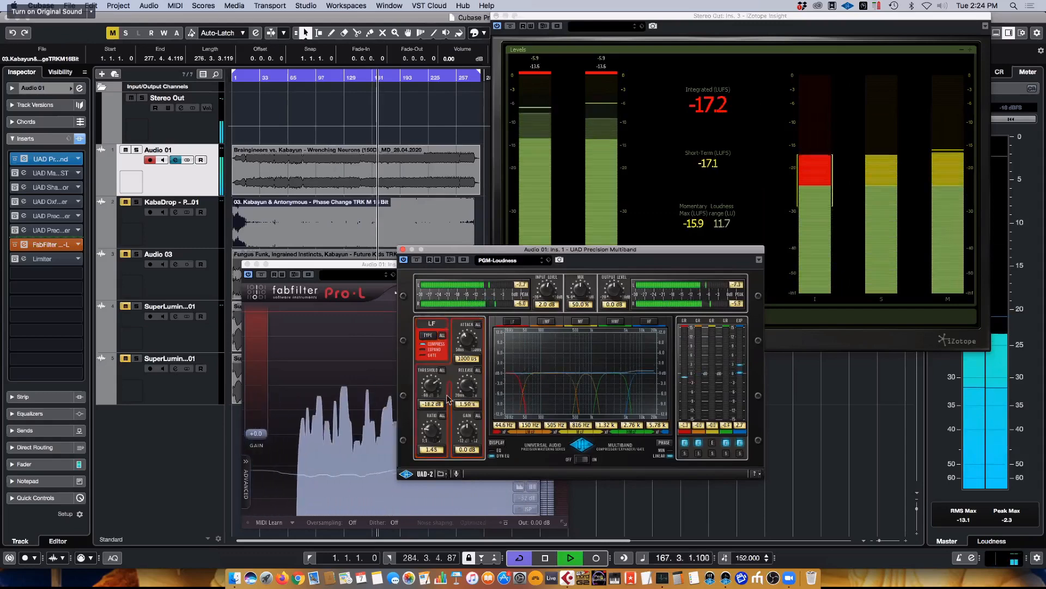
left_click_drag(431, 387, 432, 384)
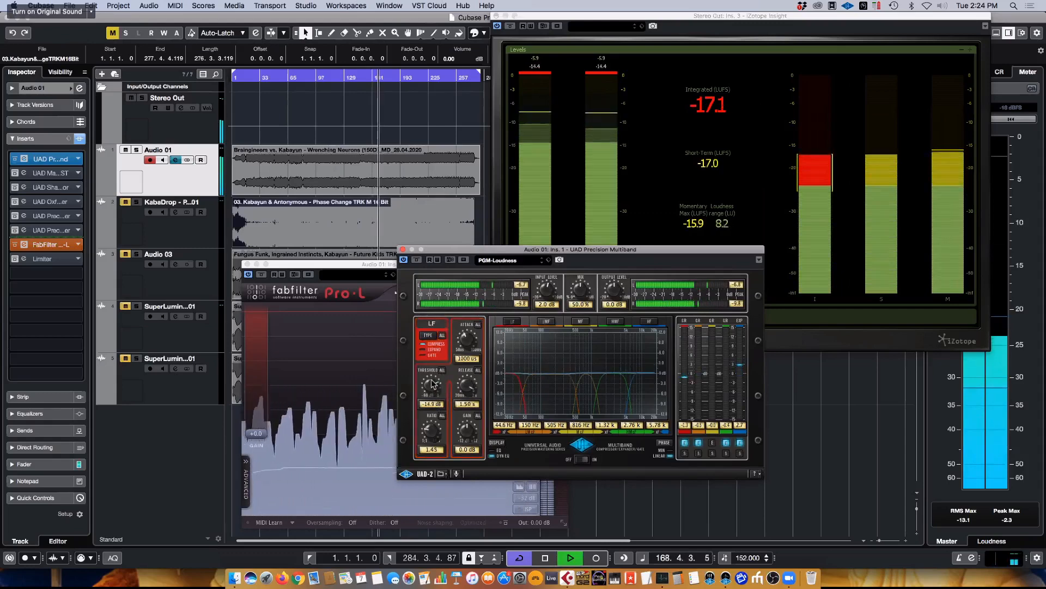
Examine the settings of the multiband's HF and HMF bands while Audio 01 plays.
left_click(648, 321)
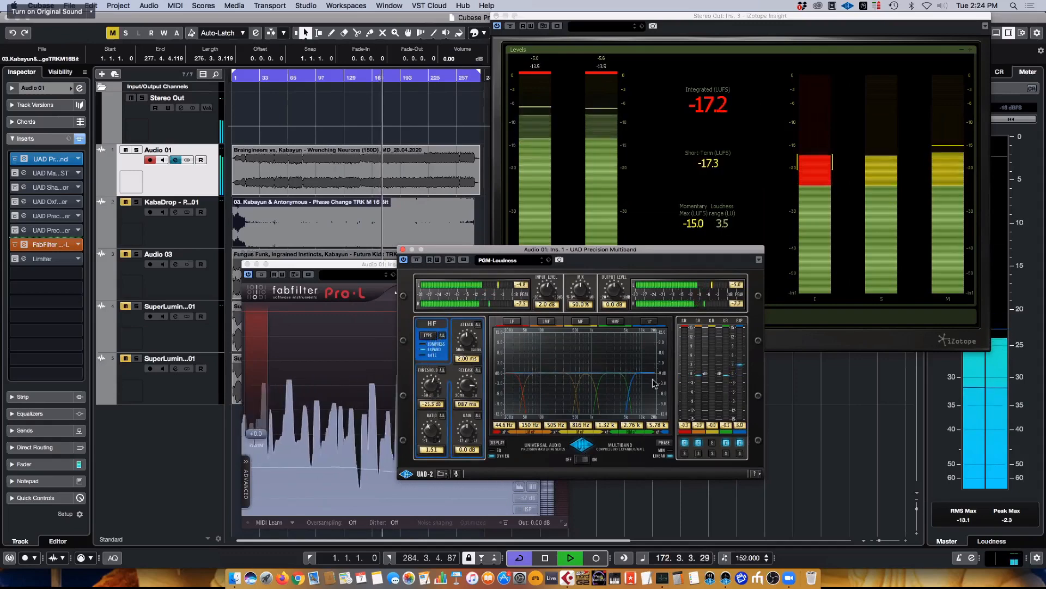
left_click(616, 321)
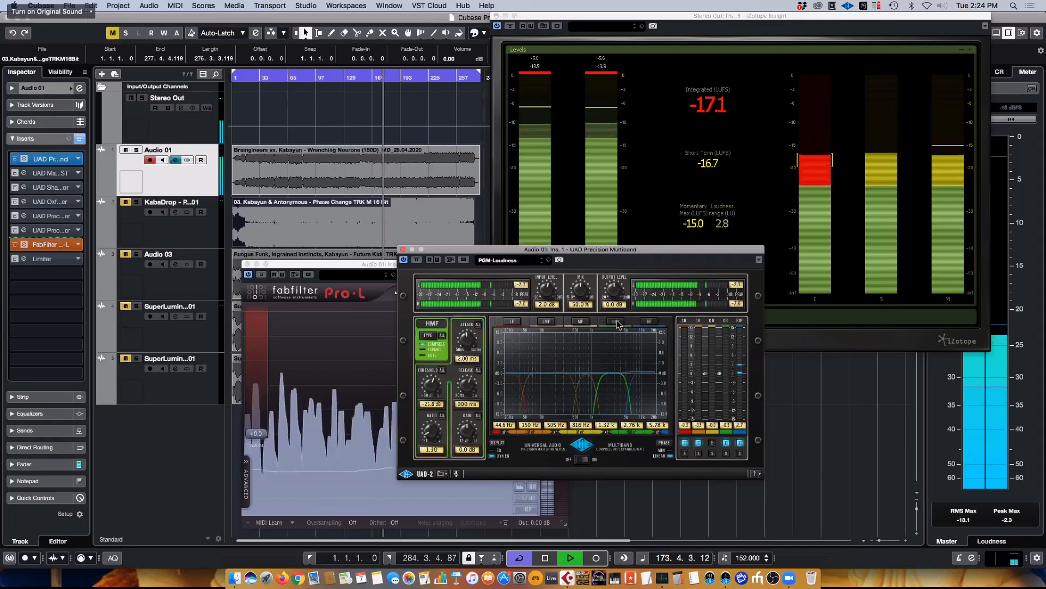
left_click(649, 321)
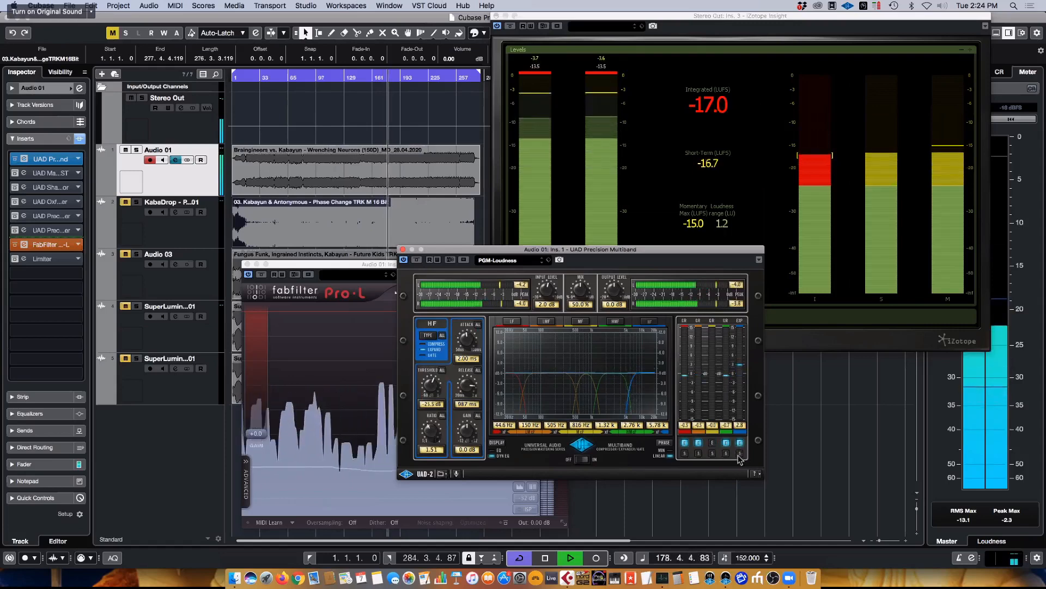
Audition the Precision Multiband's bands with their solo switches during playback, clear all solos and stop playback.
left_click(740, 454)
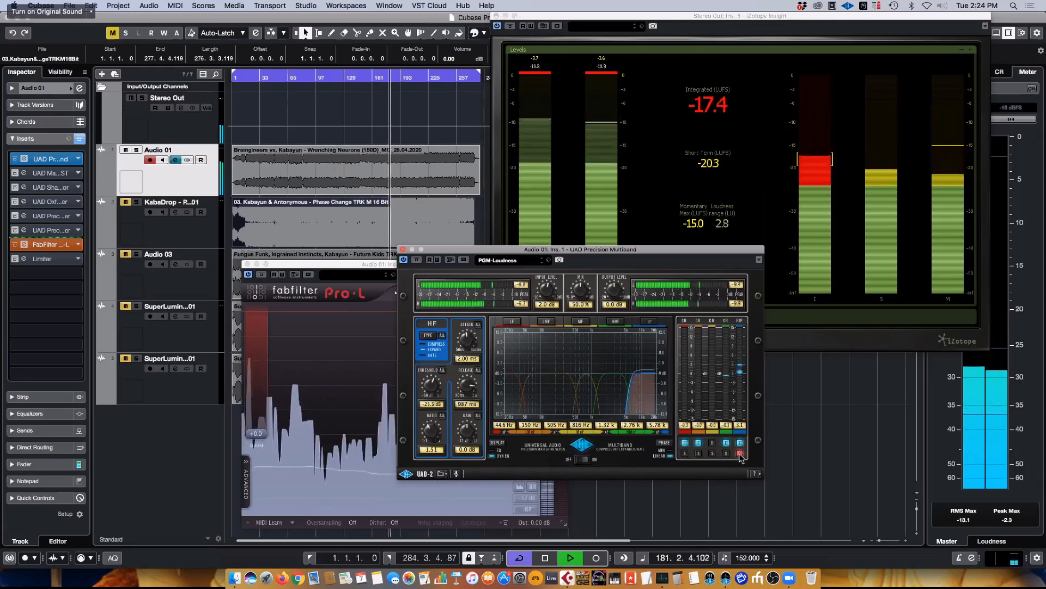
left_click(726, 453)
left_click(698, 454)
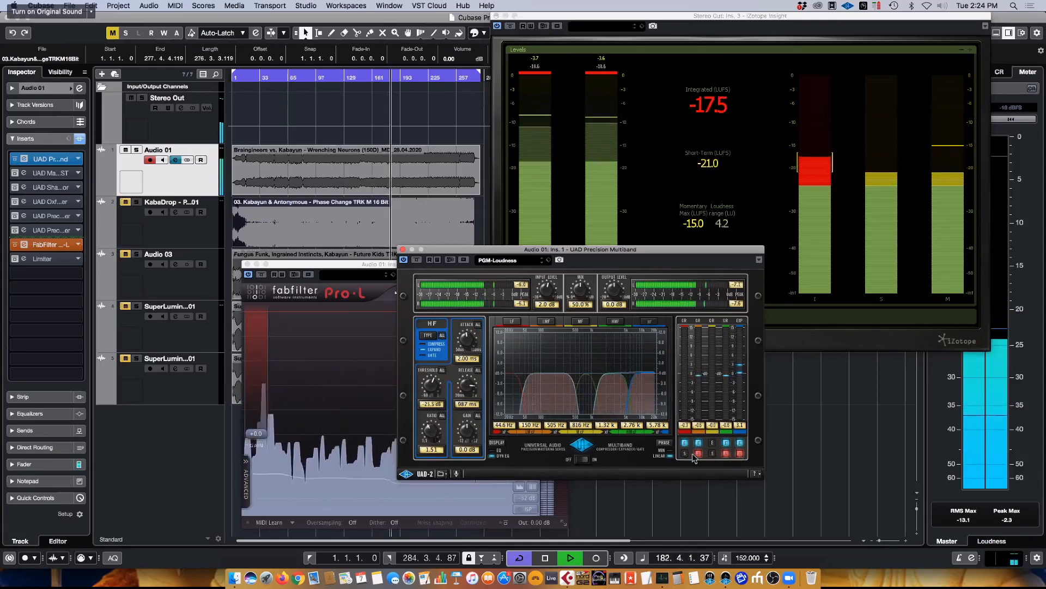
left_click(685, 453)
left_click(699, 454)
left_click(712, 453)
left_click(726, 454)
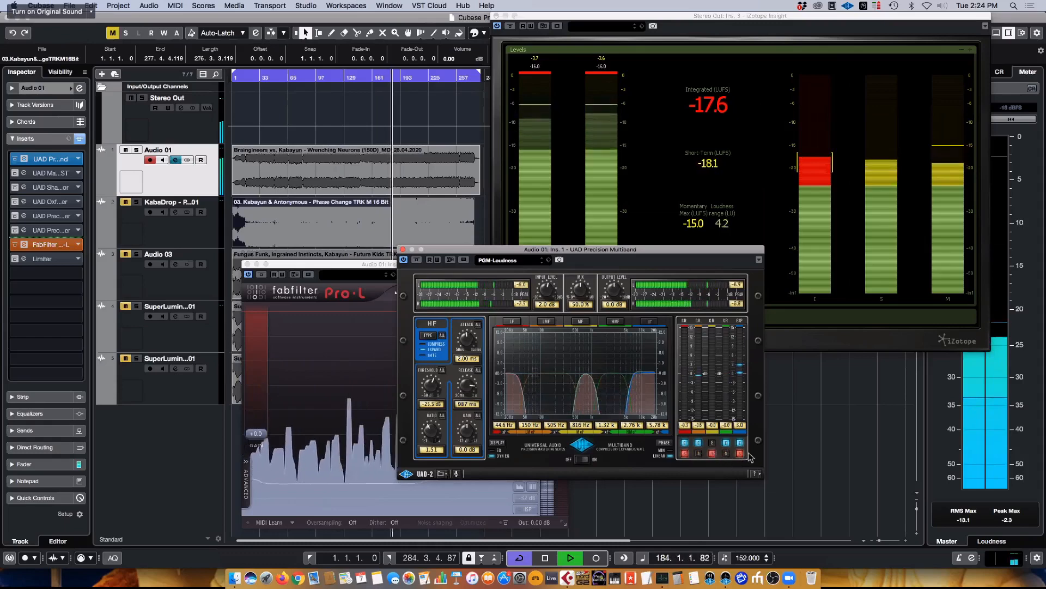
left_click(739, 454)
left_click(712, 454)
left_click(685, 454)
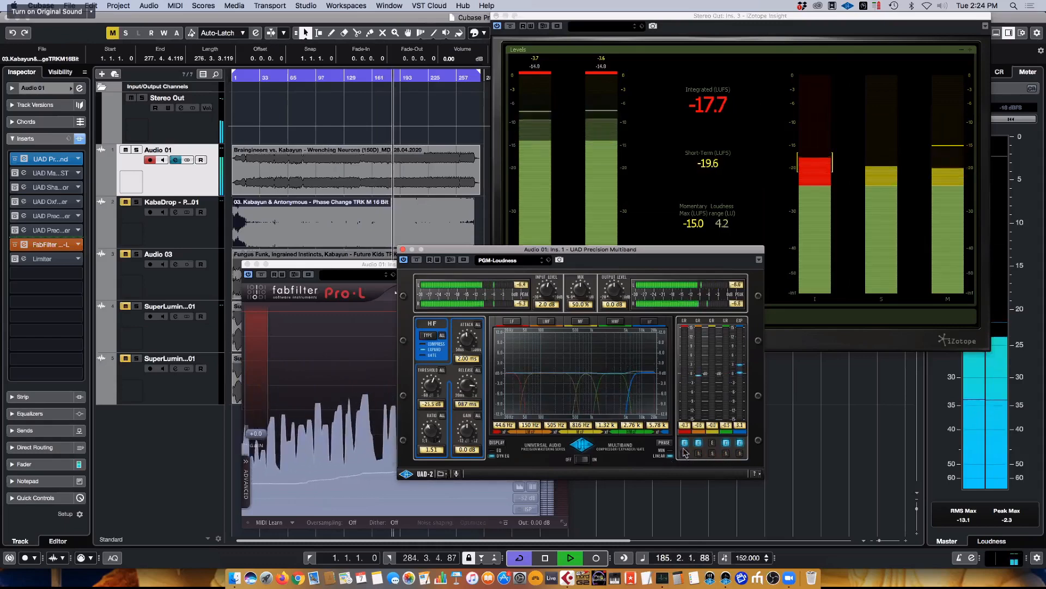
key("space")
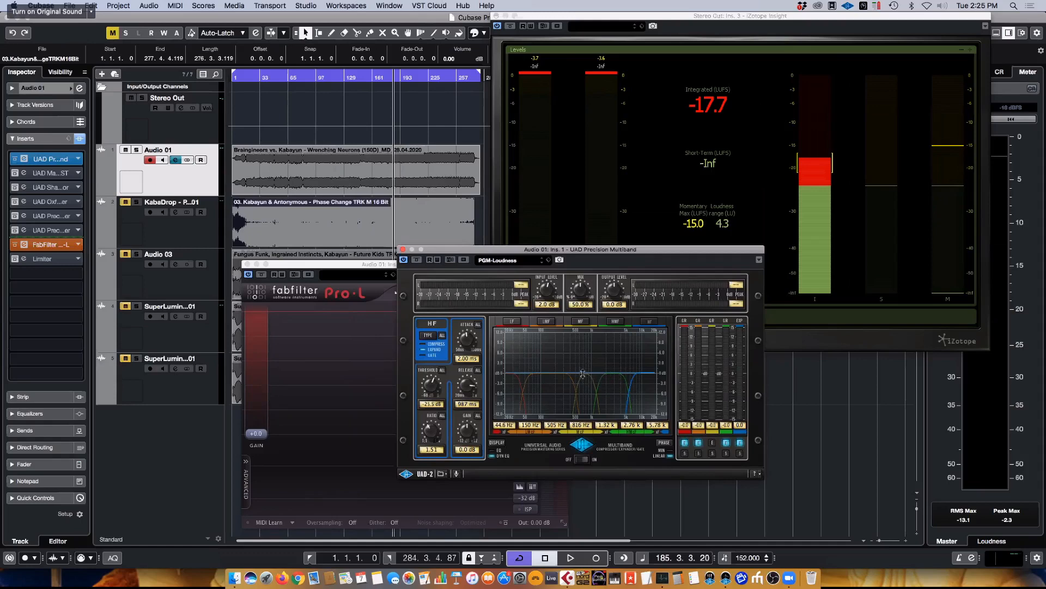
Shift the multiband's MF band to 841 Hz and its HMF band to 2.76 kHz during playback, with Pro-L bypassed.
left_click_drag(582, 374, 584, 368)
key("space")
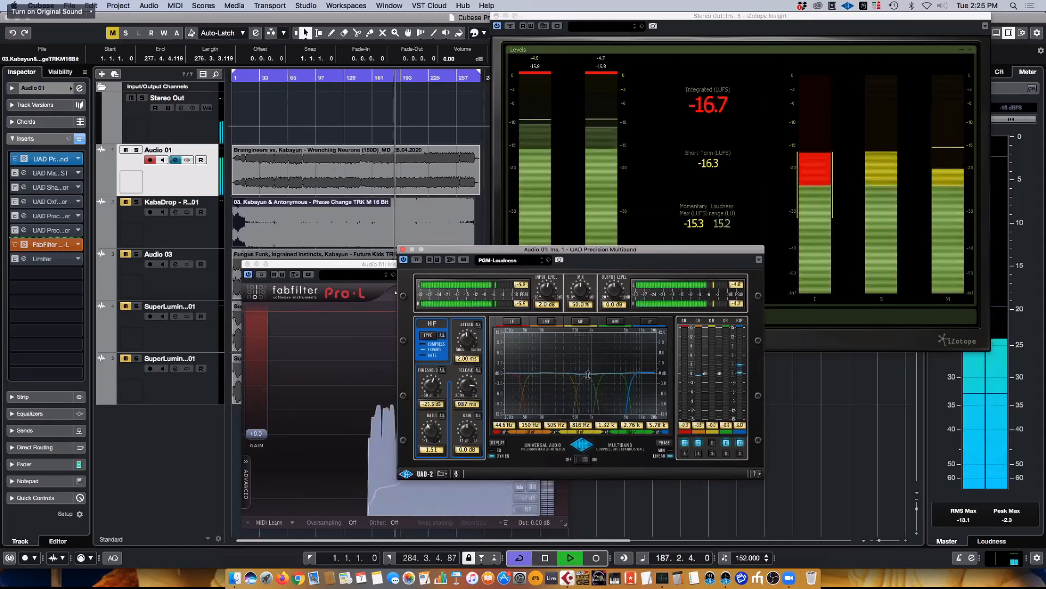
left_click_drag(590, 344, 598, 355)
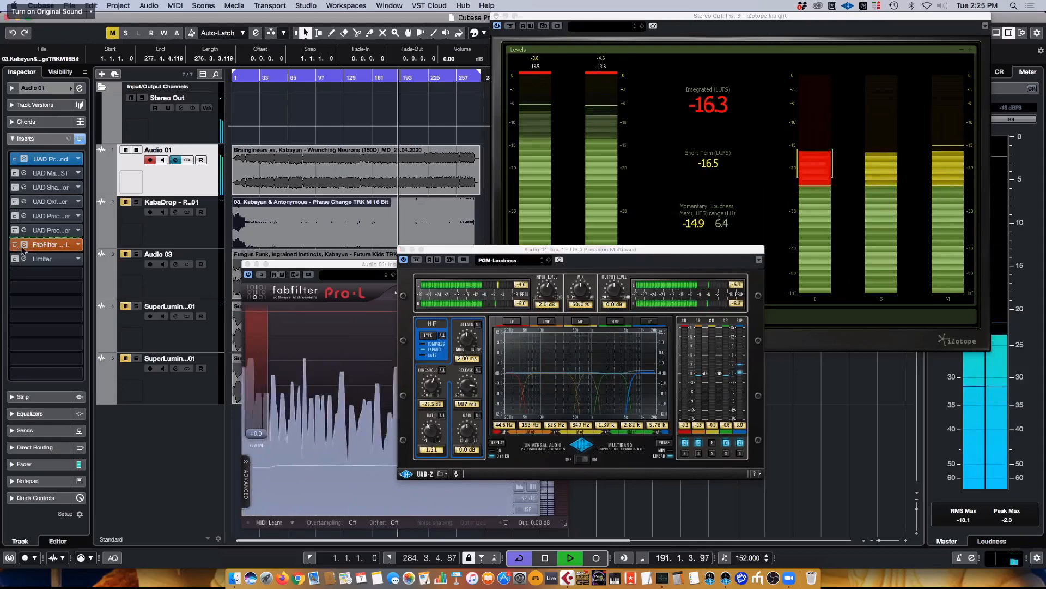
left_click_drag(612, 374, 611, 362)
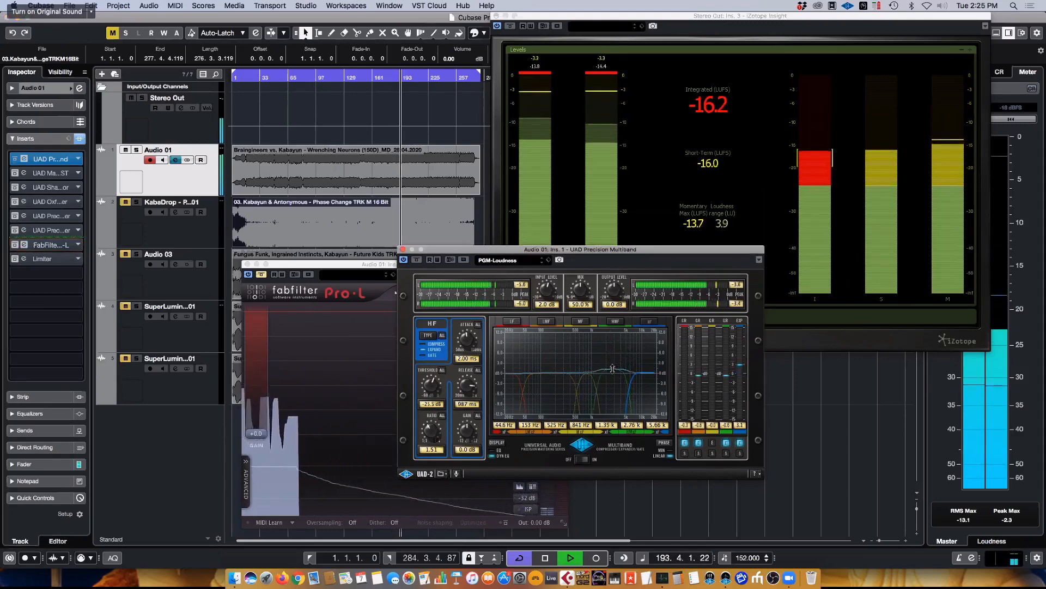
key("space")
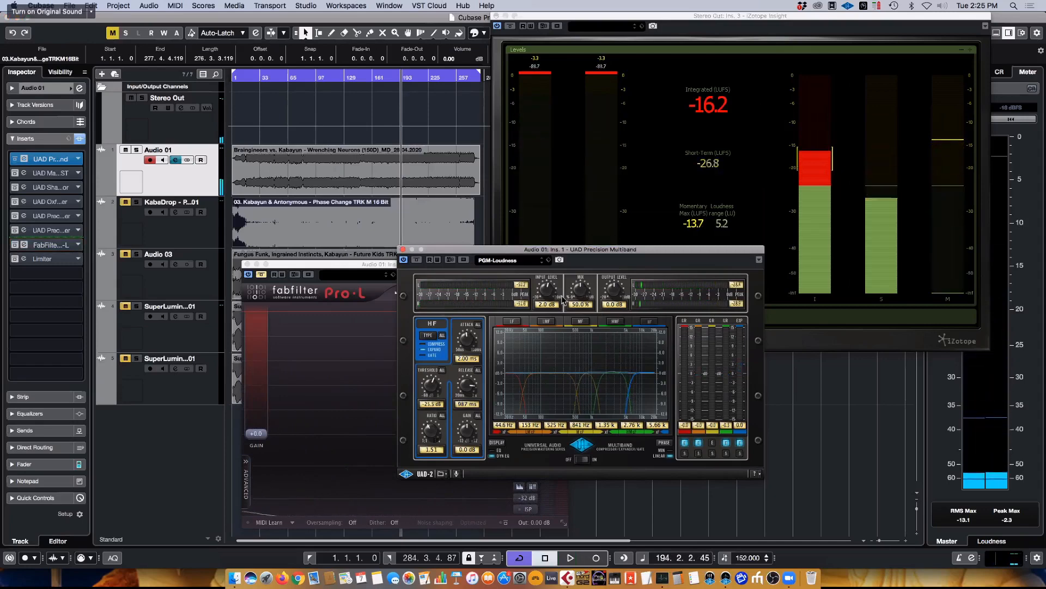
Close the Precision Multiband with its insert switched off, and bring up Audio 01's Manley Massive Passive MST equalizer.
left_click(403, 250)
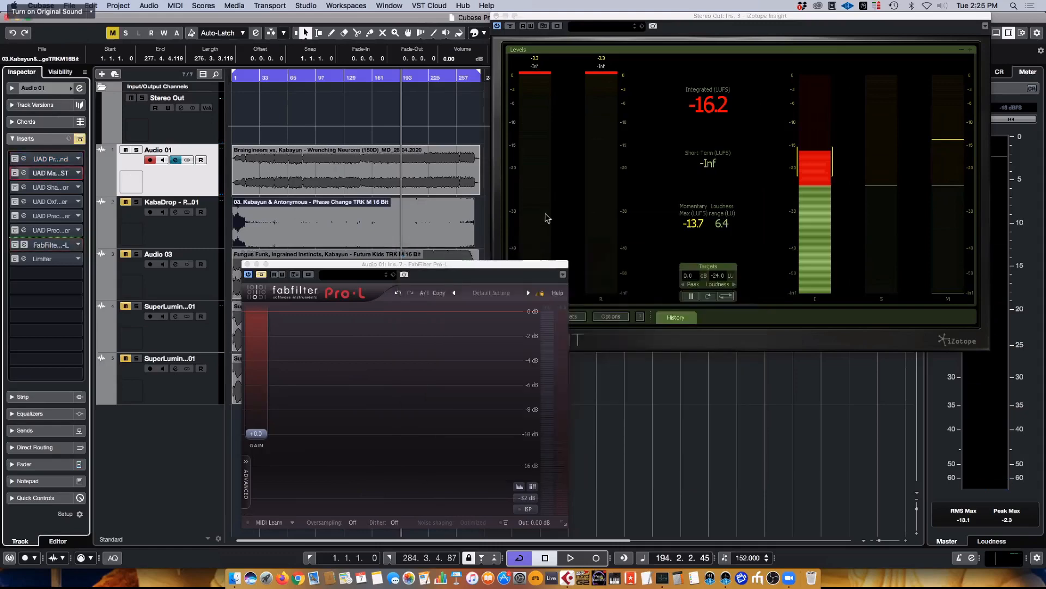
left_click_drag(383, 171, 664, 314)
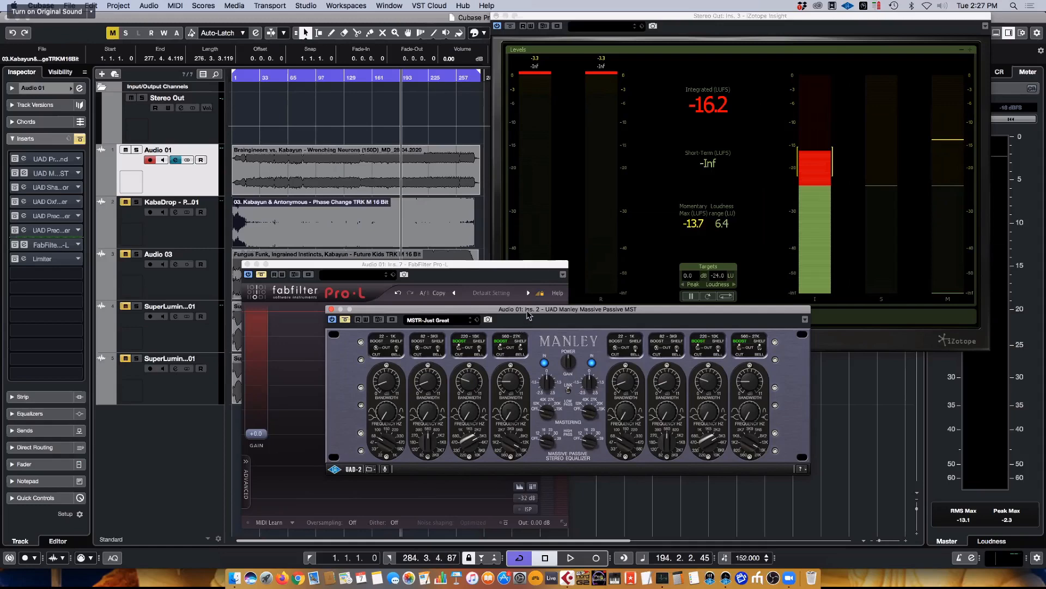
left_click_drag(529, 314, 501, 317)
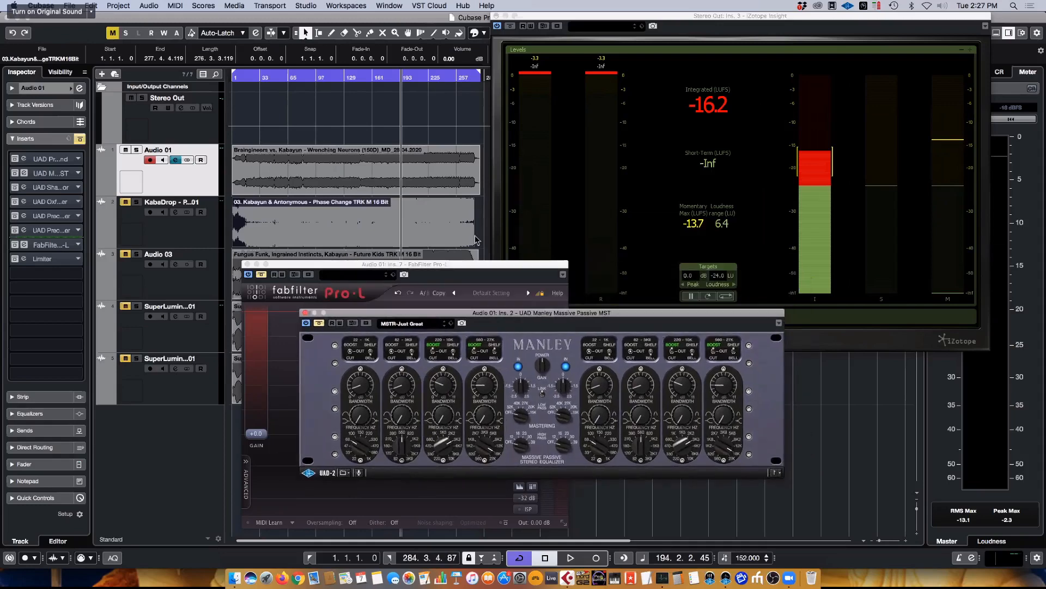
Play Audio 01 through the active Massive Passive with the MSTR-Just Great preset, and close the equalizer.
key("space")
left_click(174, 180)
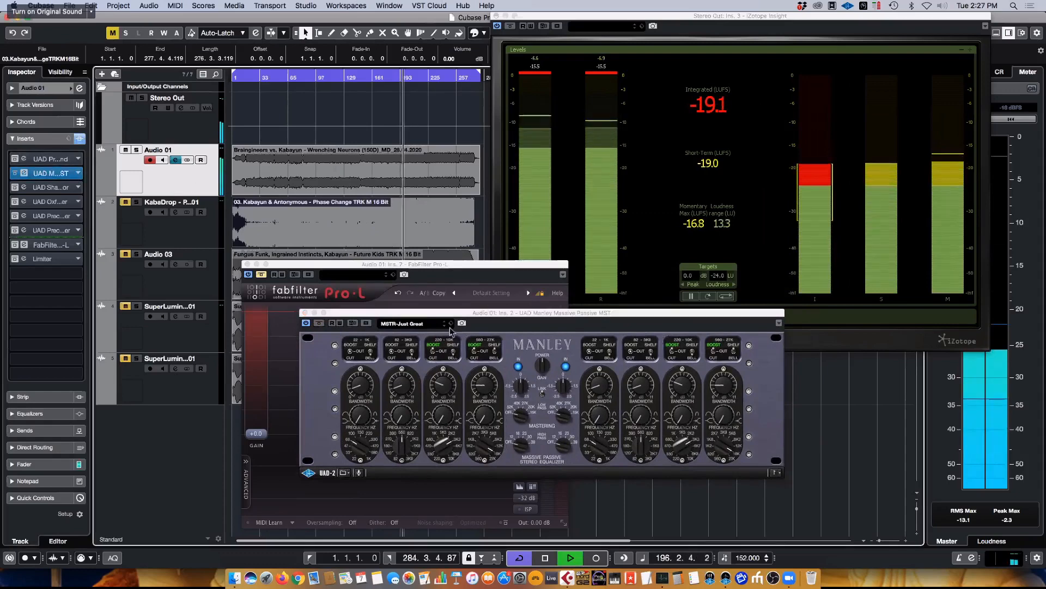
left_click(376, 314)
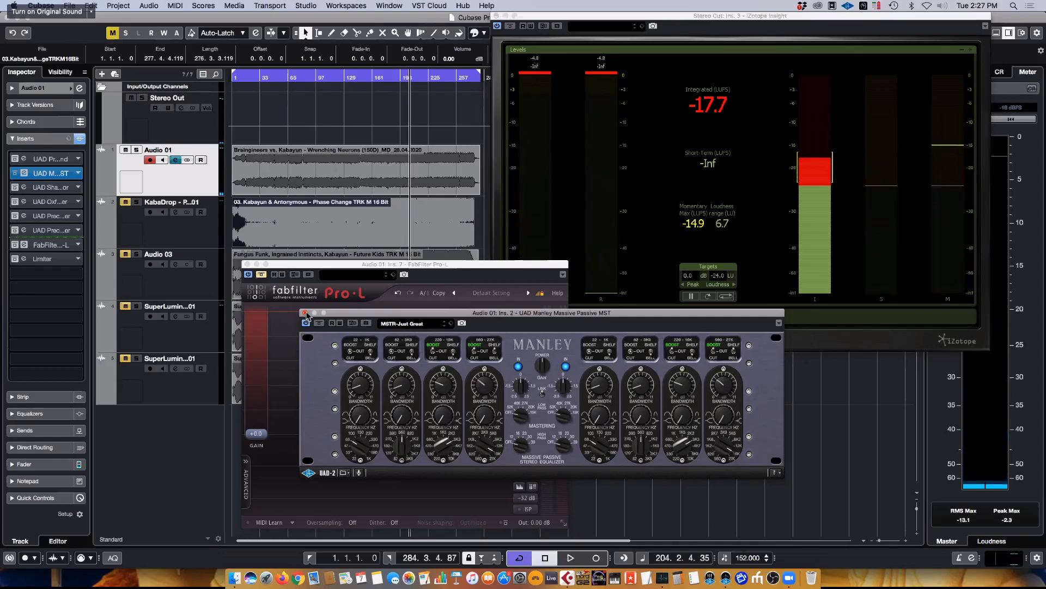
left_click(305, 313)
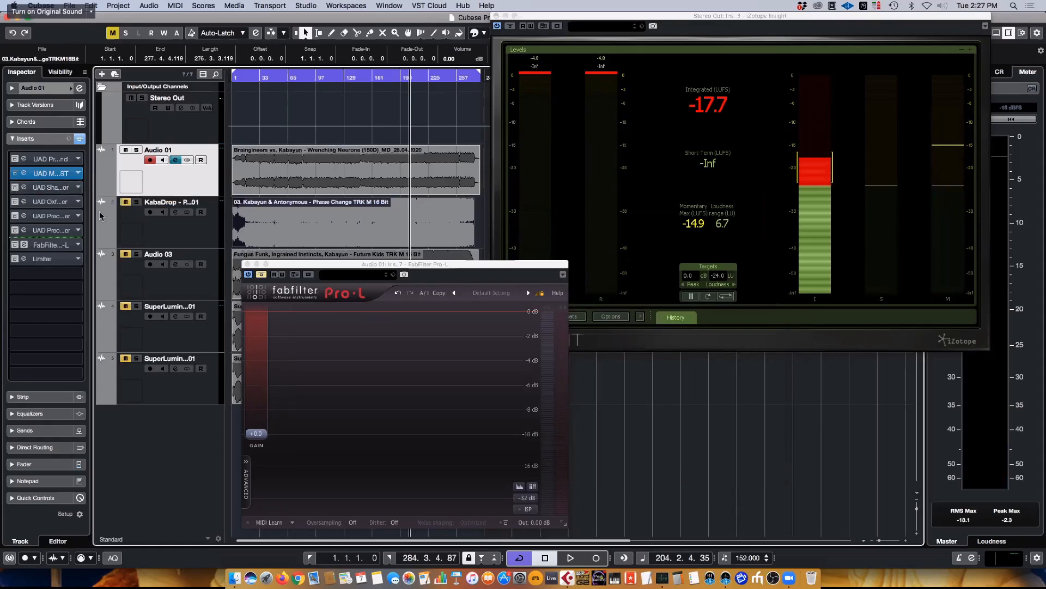
Close Pro-L and open Audio 01's UAD Shadow Hills Mastering Compressor below the Insight levels.
left_click(247, 263)
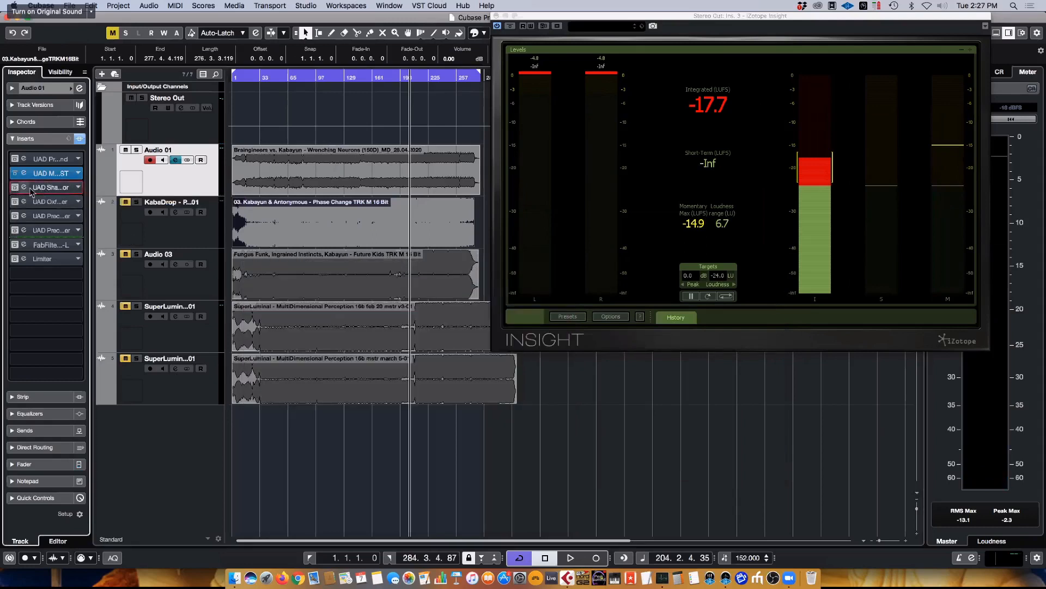
left_click(58, 188)
left_click_drag(354, 267, 610, 233)
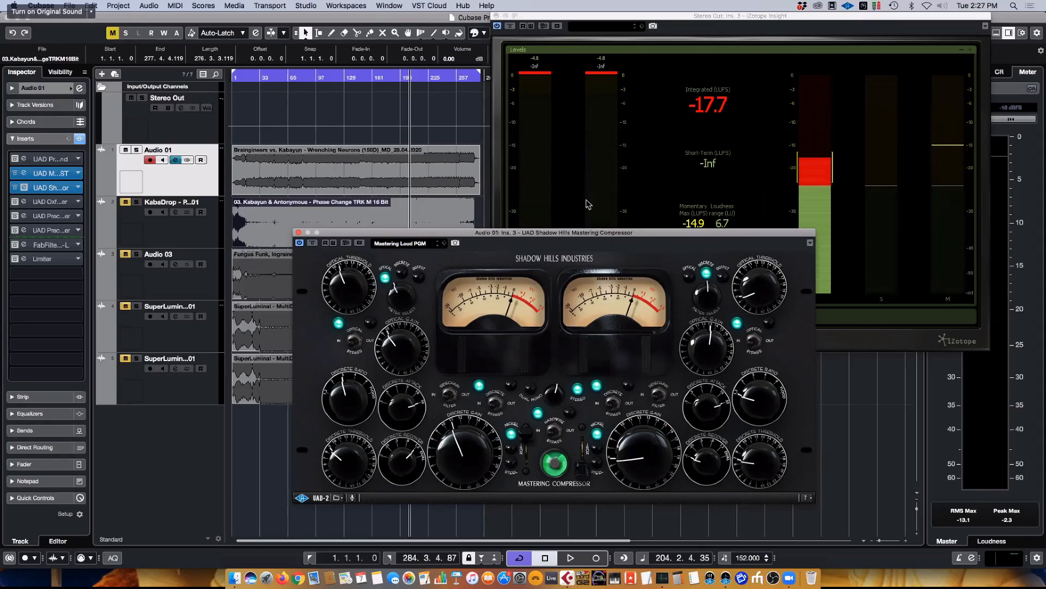
left_click_drag(594, 233, 596, 265)
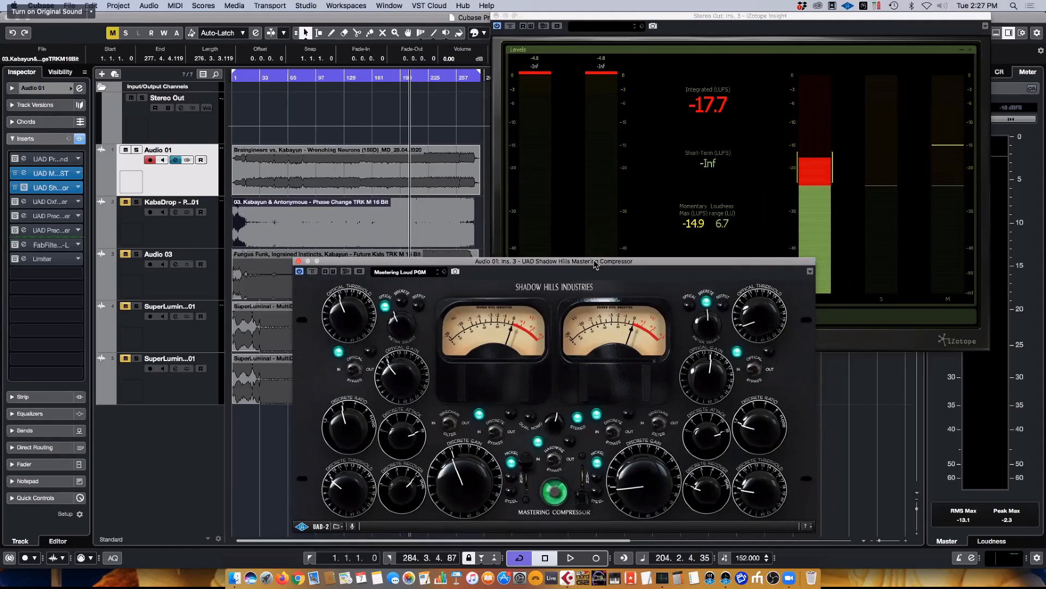
left_click(724, 30)
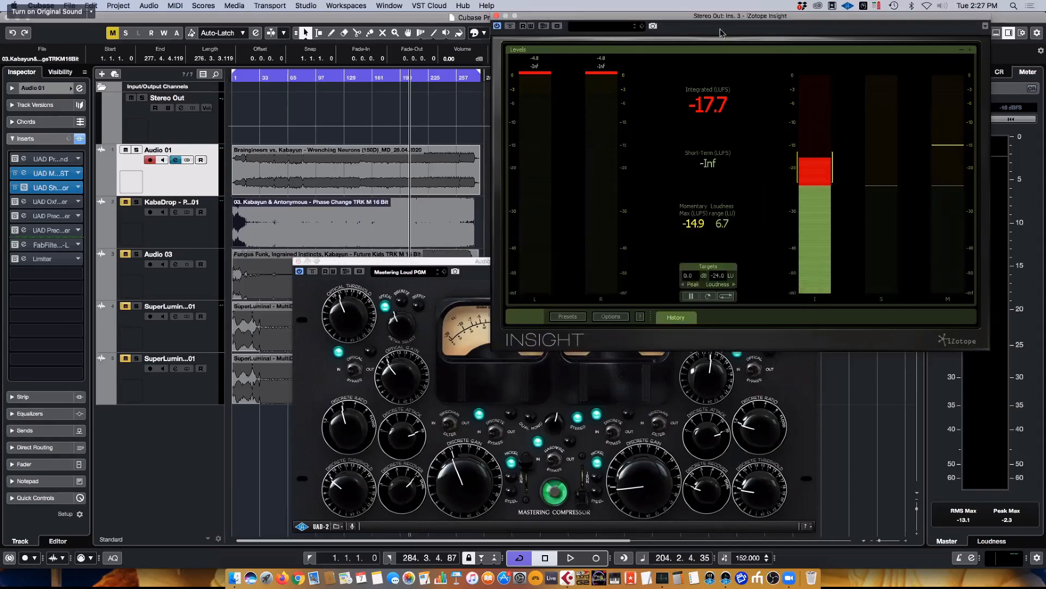
left_click(400, 266)
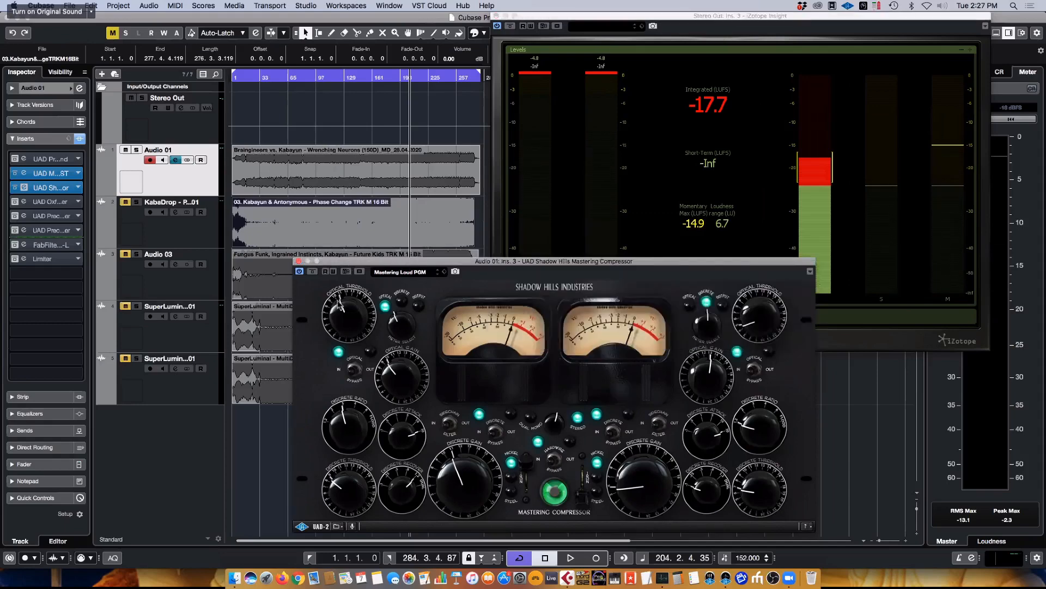
Look at the Limiter, try a Pro-L gain of about +9.67 dB, and reset the gain.
left_click(24, 259)
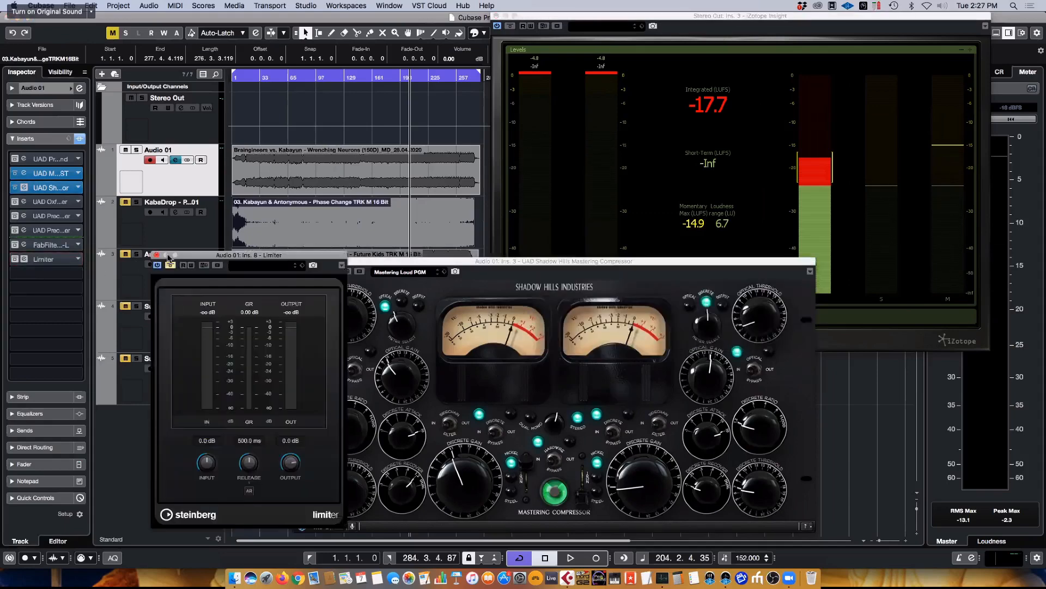
left_click(156, 255)
left_click(48, 245)
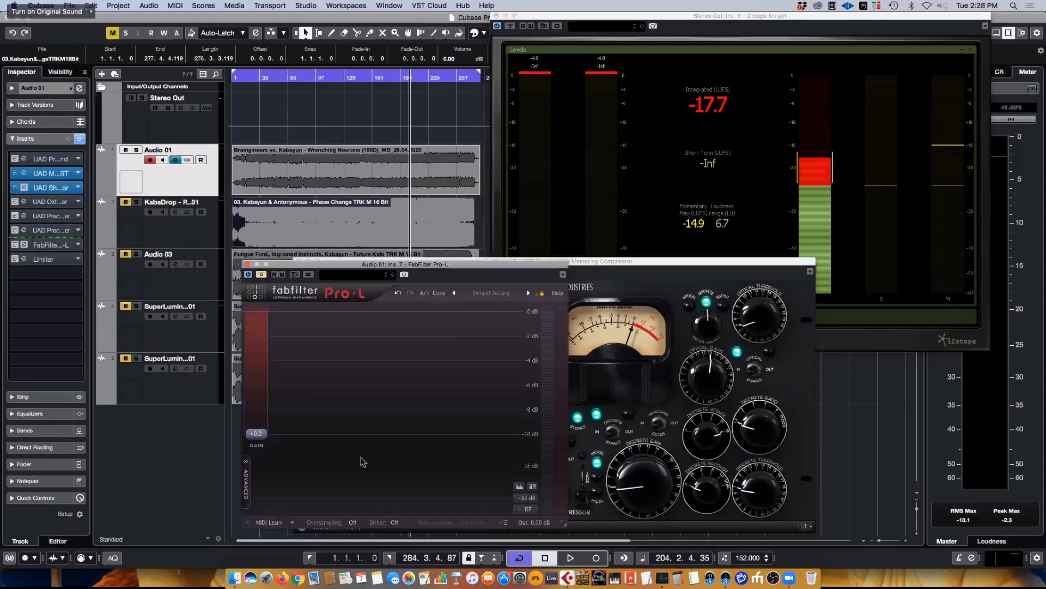
left_click_drag(250, 429, 262, 398)
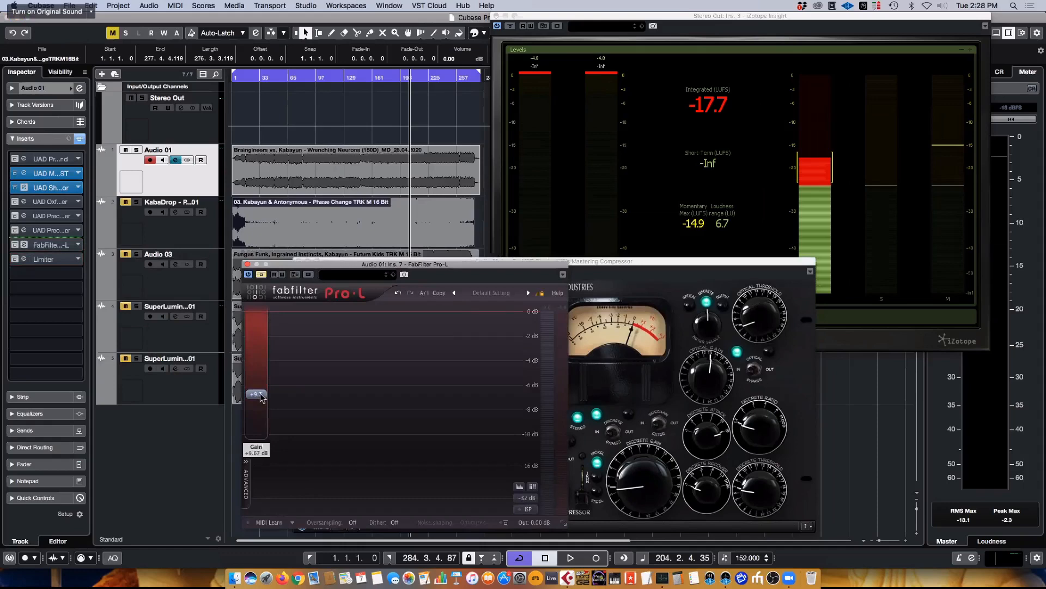
double_click(261, 396)
left_click_drag(359, 266, 356, 260)
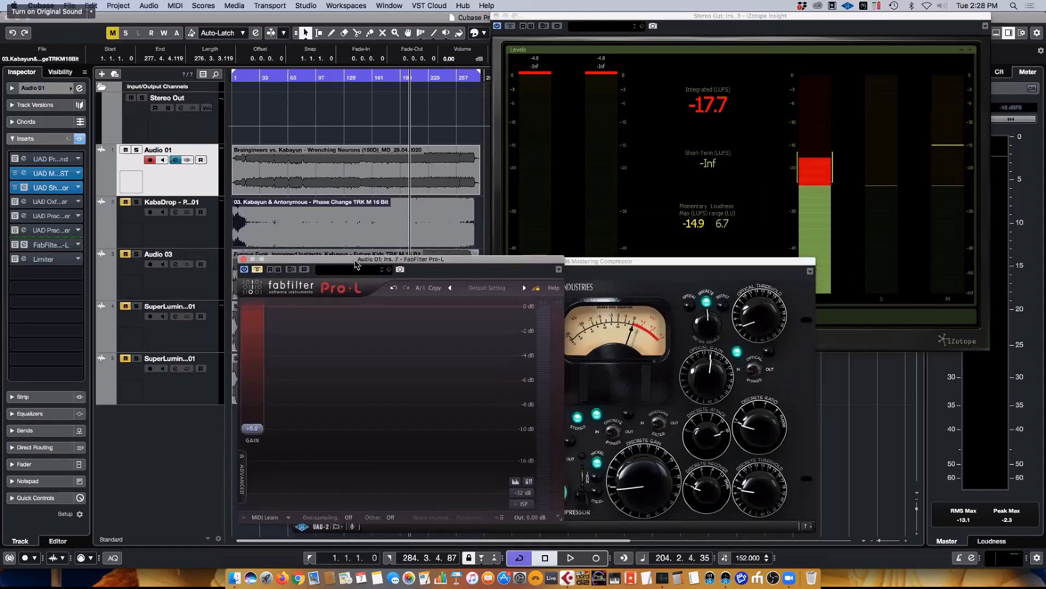
left_click(243, 261)
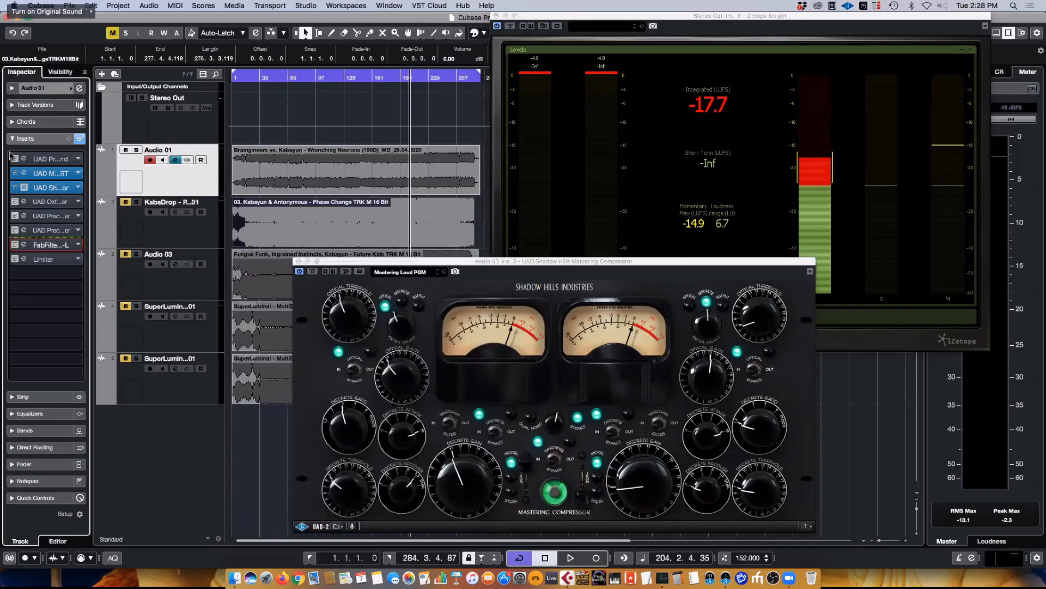
Reopen the Manley Massive Passive to check its gain control, and close it again.
left_click(67, 173)
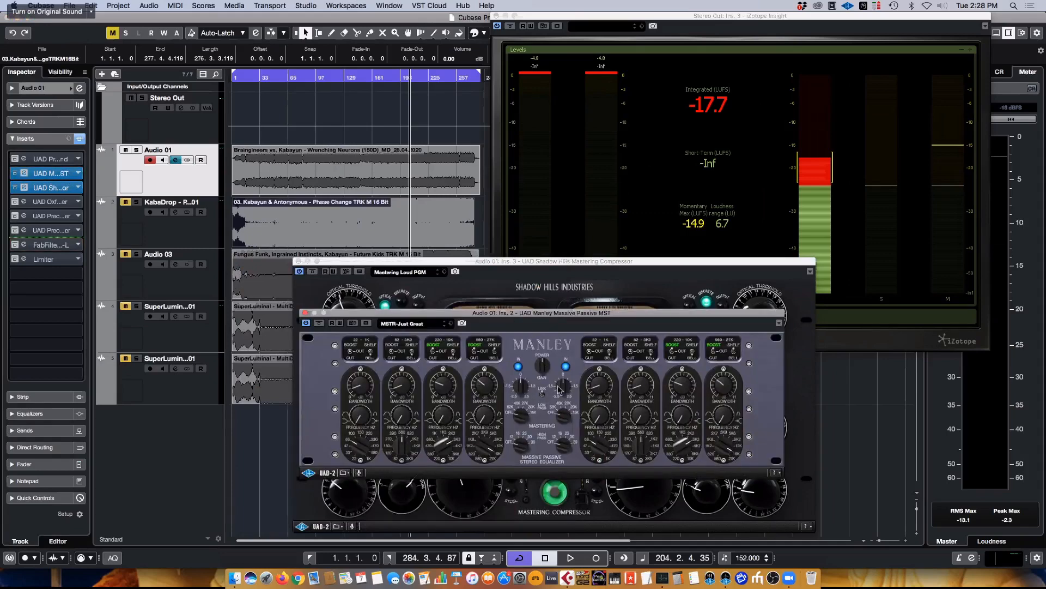
left_click_drag(563, 384, 564, 381)
left_click(305, 312)
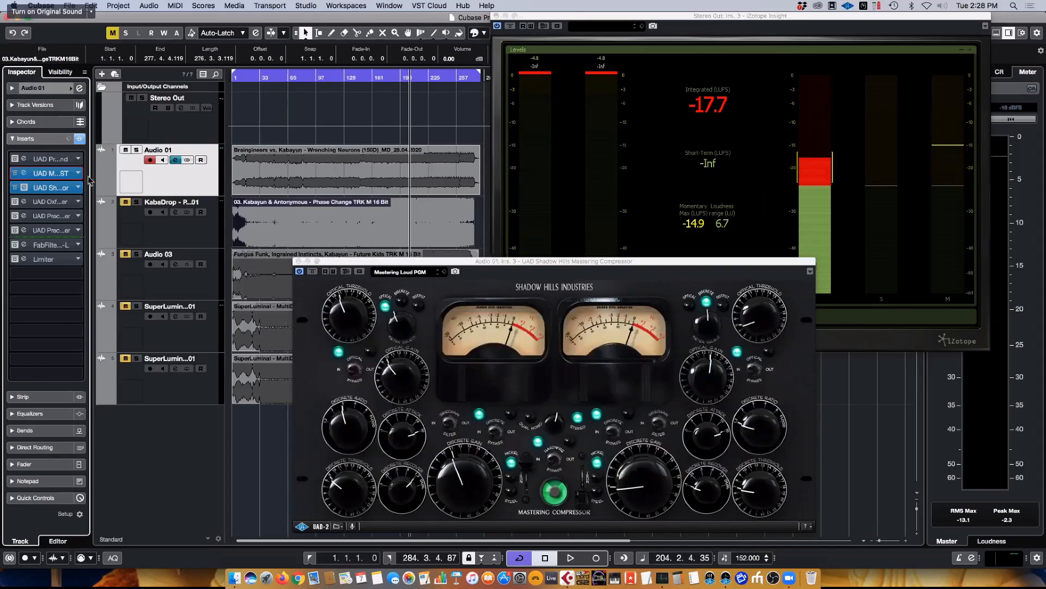
Play Audio 01 through the Shadow Hills compressor with the Mastering Loud PGM preset, watching its meters and Insight.
left_click_drag(649, 265, 653, 257)
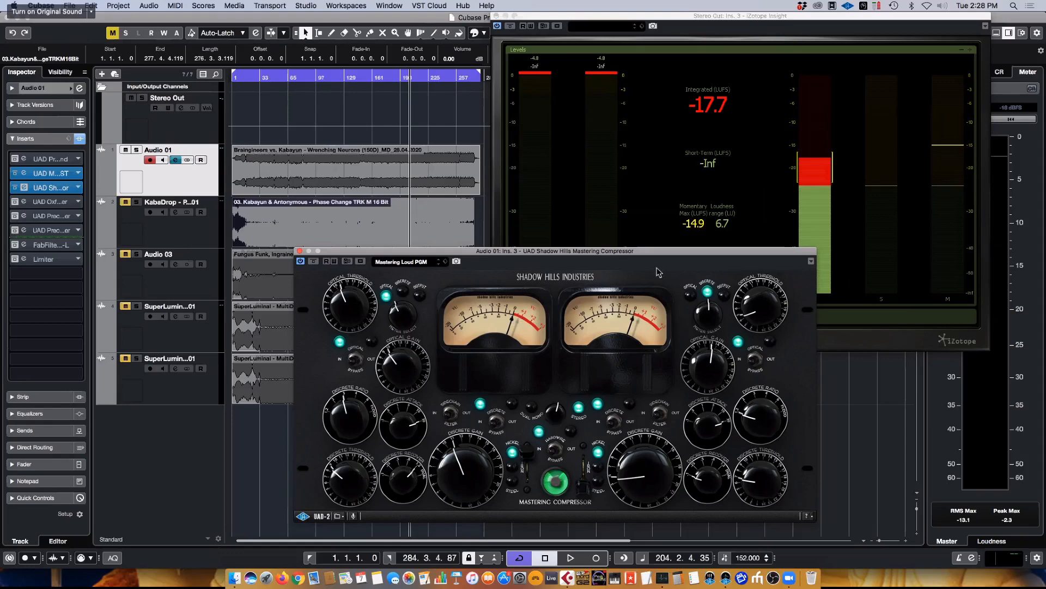
left_click_drag(659, 251, 659, 262)
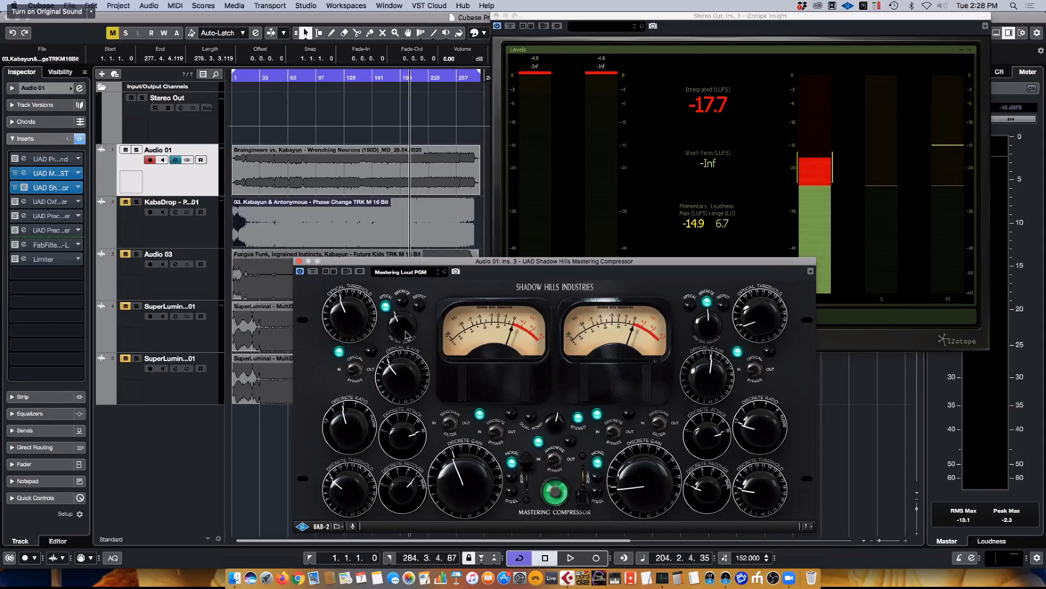
left_click_drag(461, 263, 463, 260)
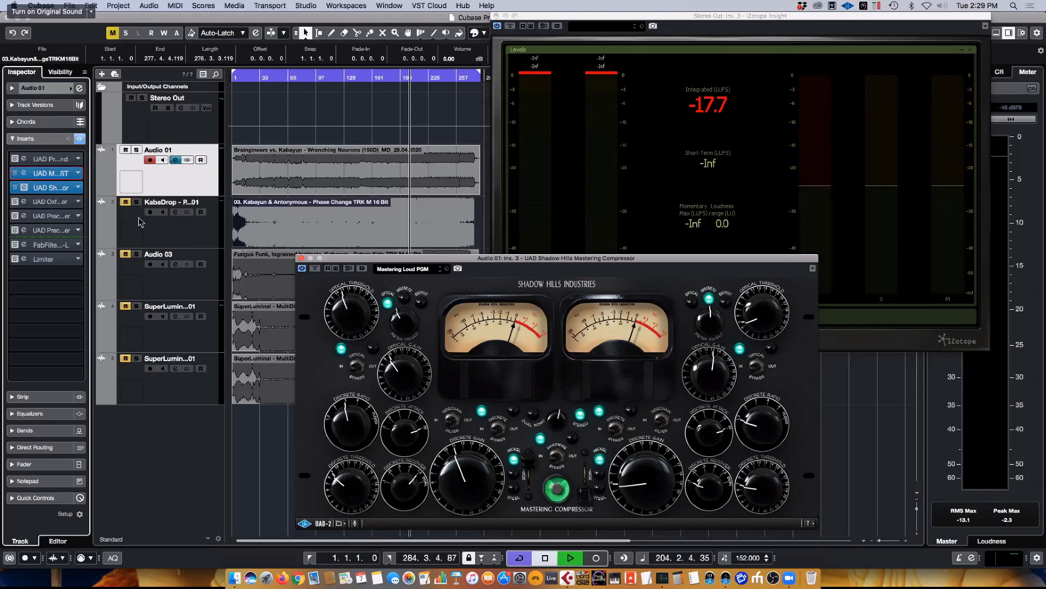
key("space")
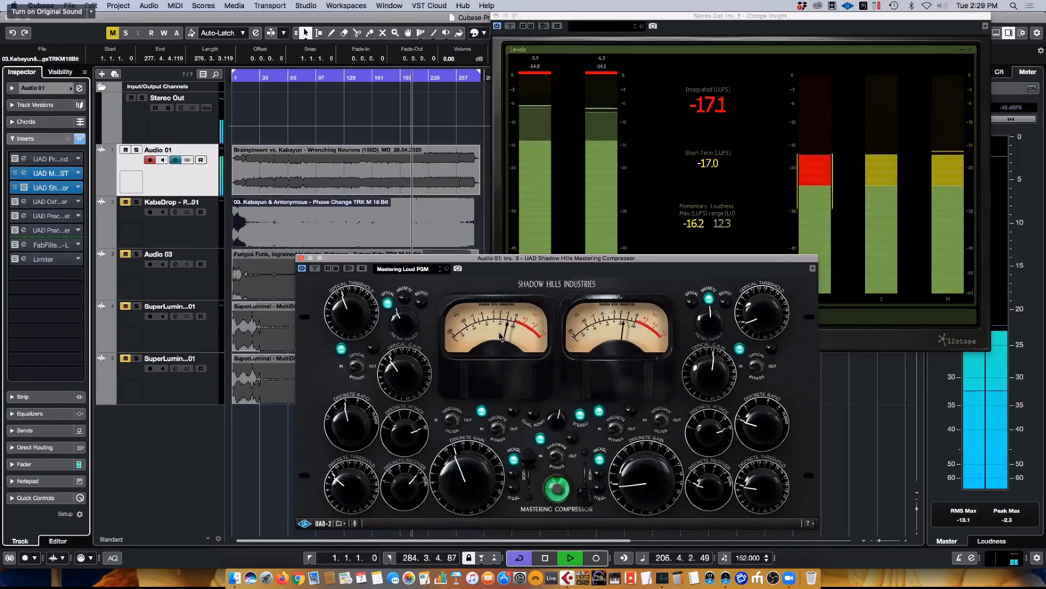
key("space")
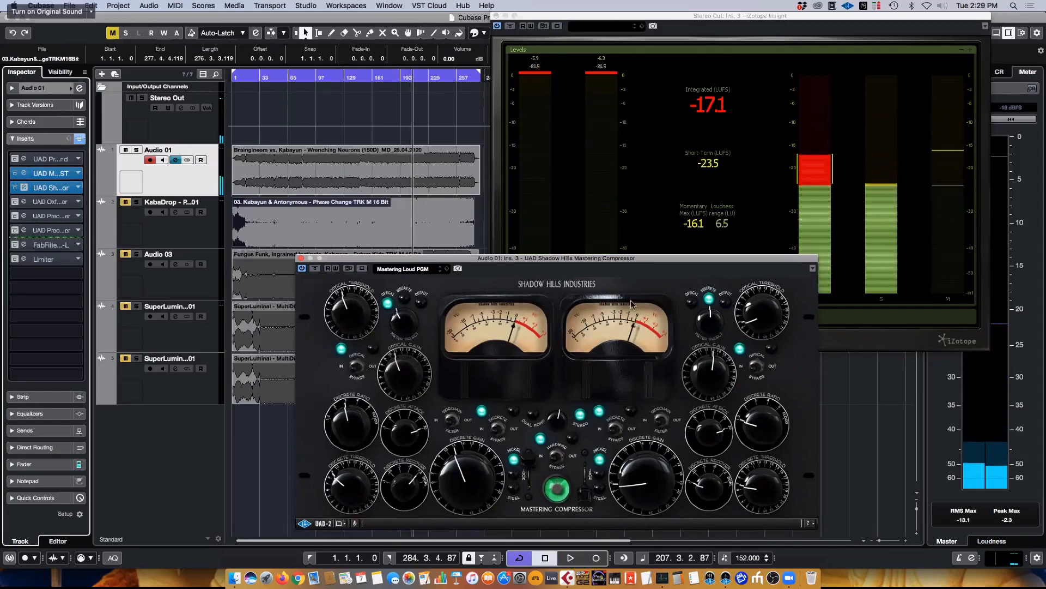
Raise the Shadow Hills left-channel discrete gain and optical threshold while auditioning, and lower that channel's discrete ratio.
left_click_drag(466, 480, 466, 463)
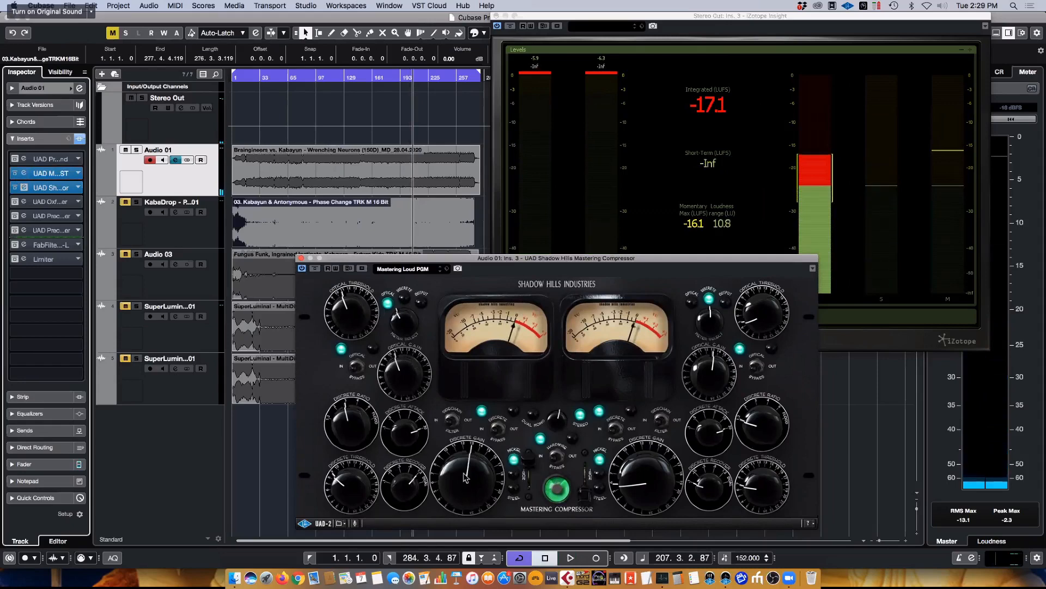
key("space")
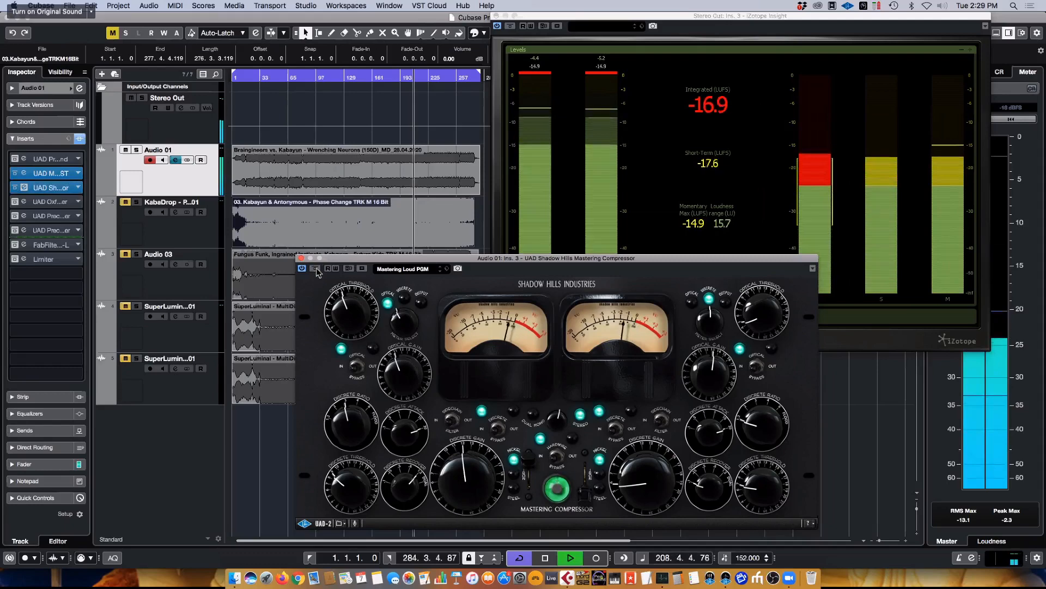
left_click_drag(346, 316, 348, 306)
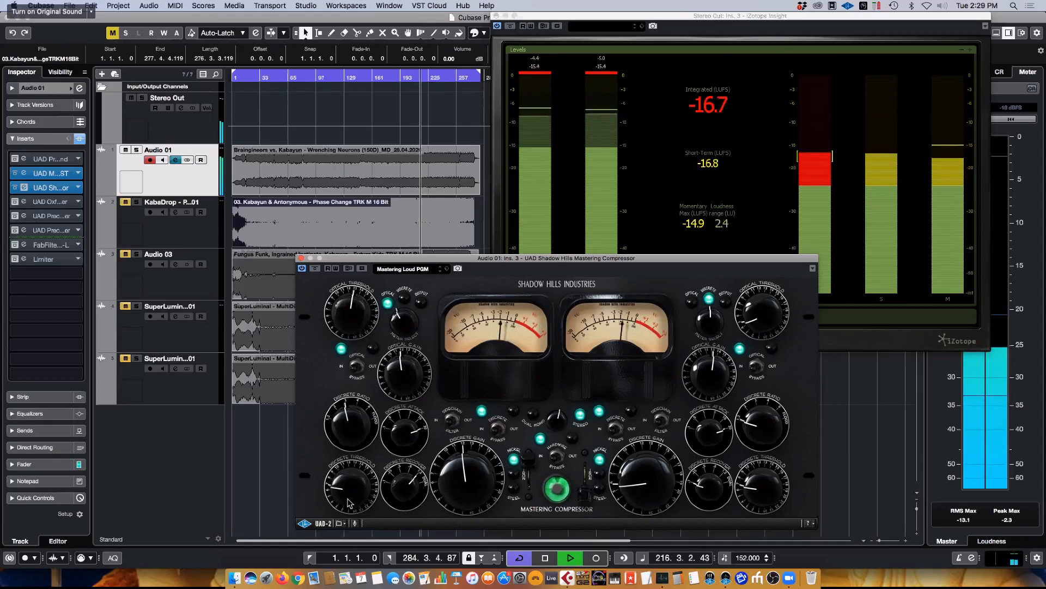
key("space")
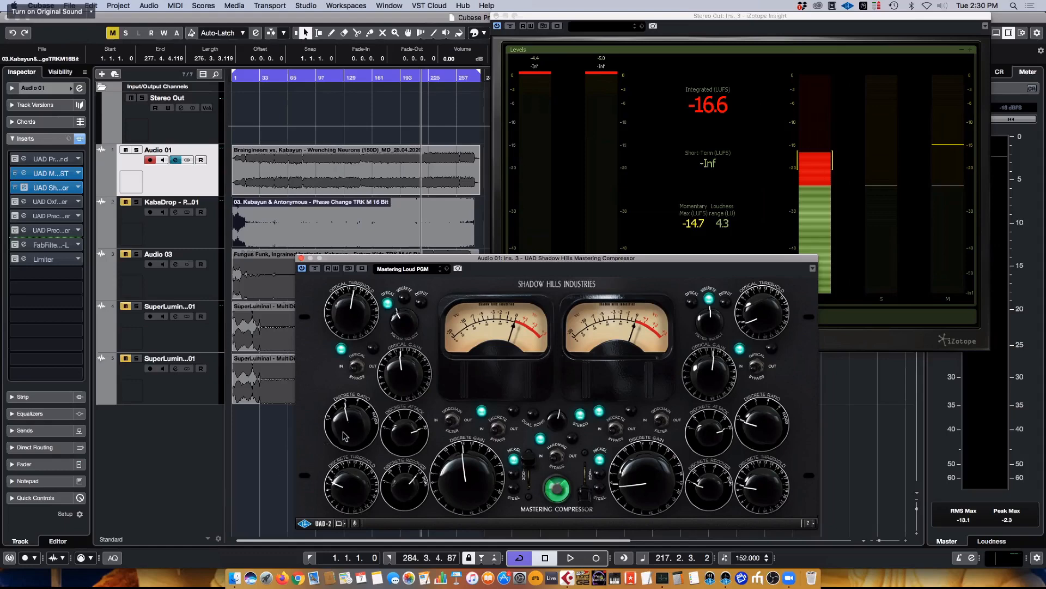
left_click_drag(346, 436, 335, 422)
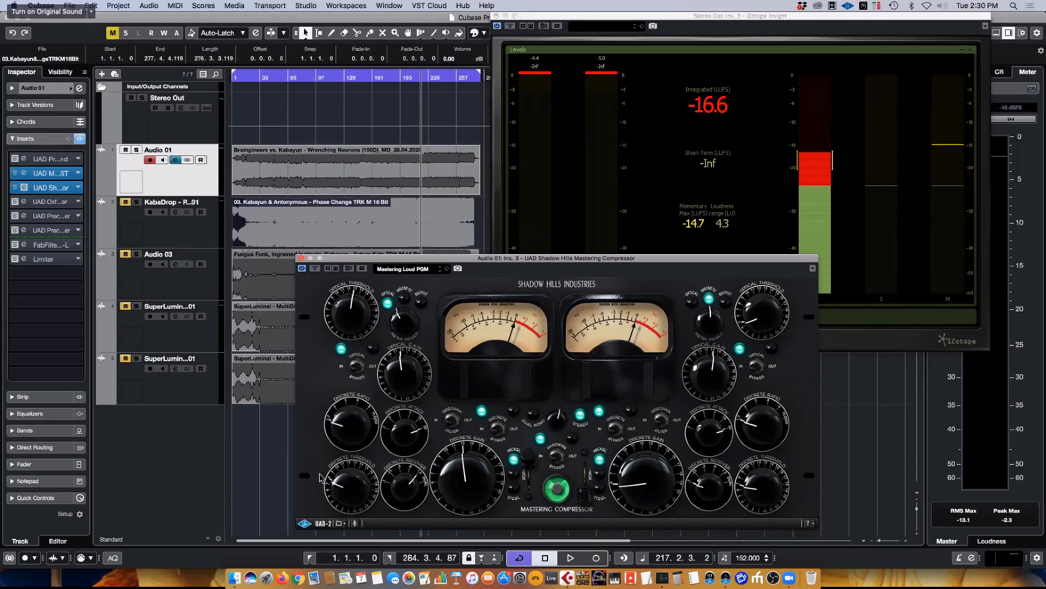
left_click(347, 424)
Play Audio 01 and compare the Shadow Hills compressor bypassed and active against Insight's integrated loudness, resetting the reading.
key("space")
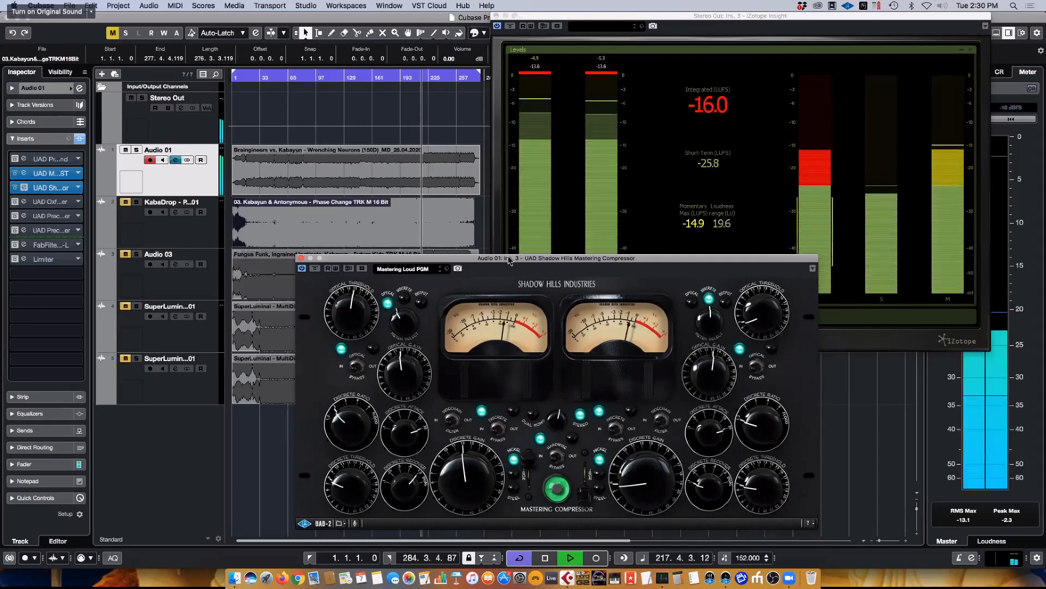
left_click_drag(509, 260, 486, 223)
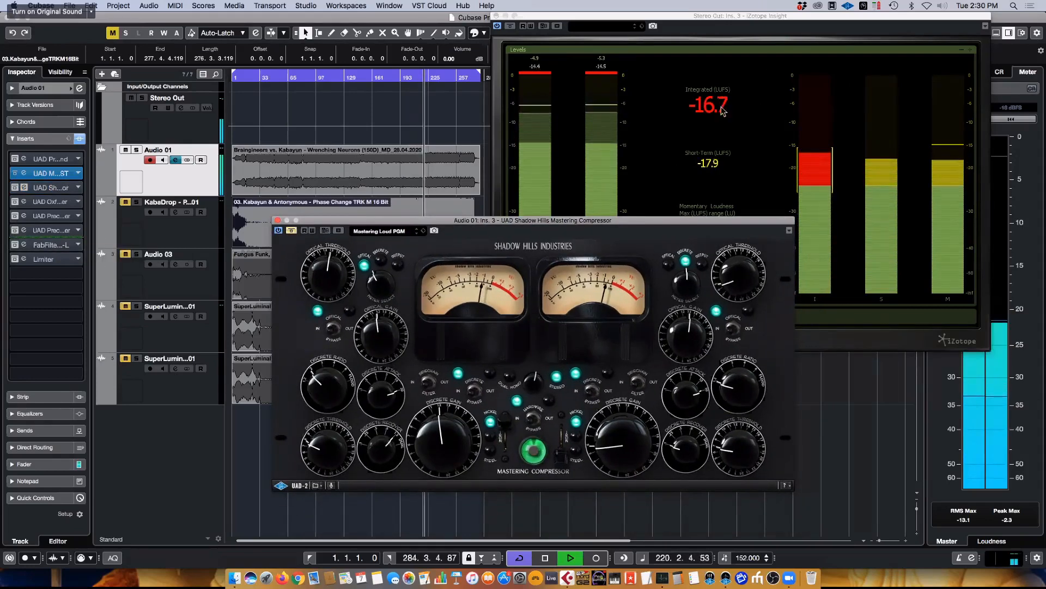
left_click(291, 230)
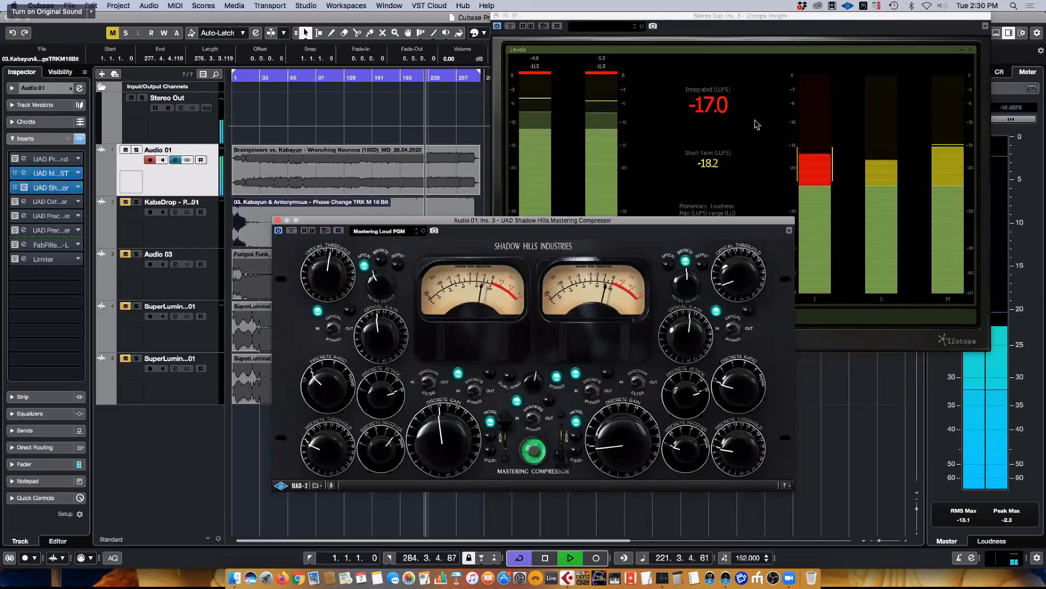
left_click(747, 142)
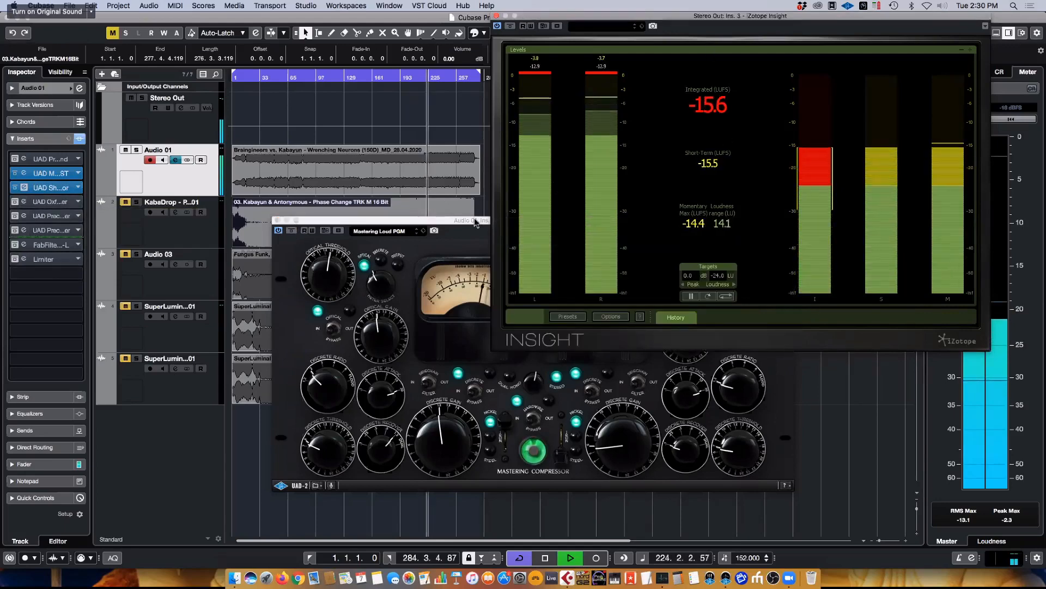
Activate FabFilter Pro-L on Audio 01 and play with its gain at +8.03 dB, checking the loudness in Insight.
left_click(24, 245)
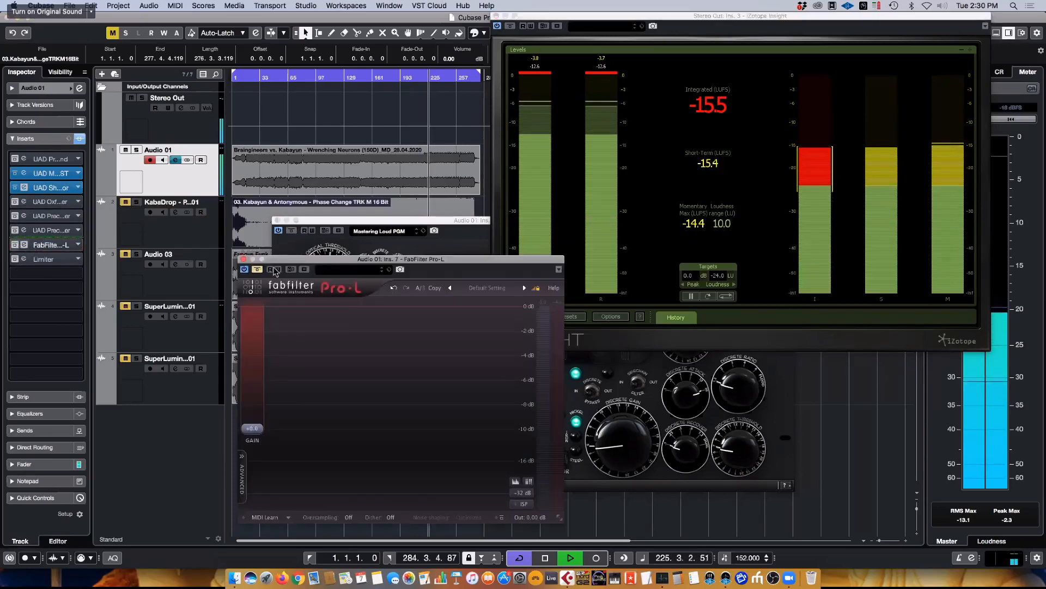
left_click_drag(275, 259, 367, 269)
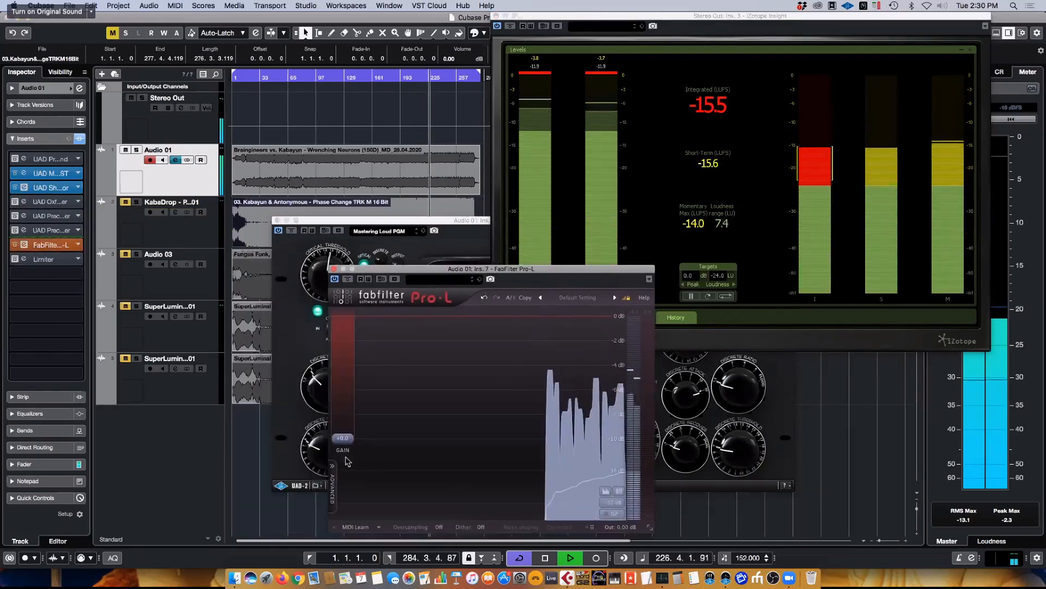
left_click_drag(343, 438, 349, 408)
key("space")
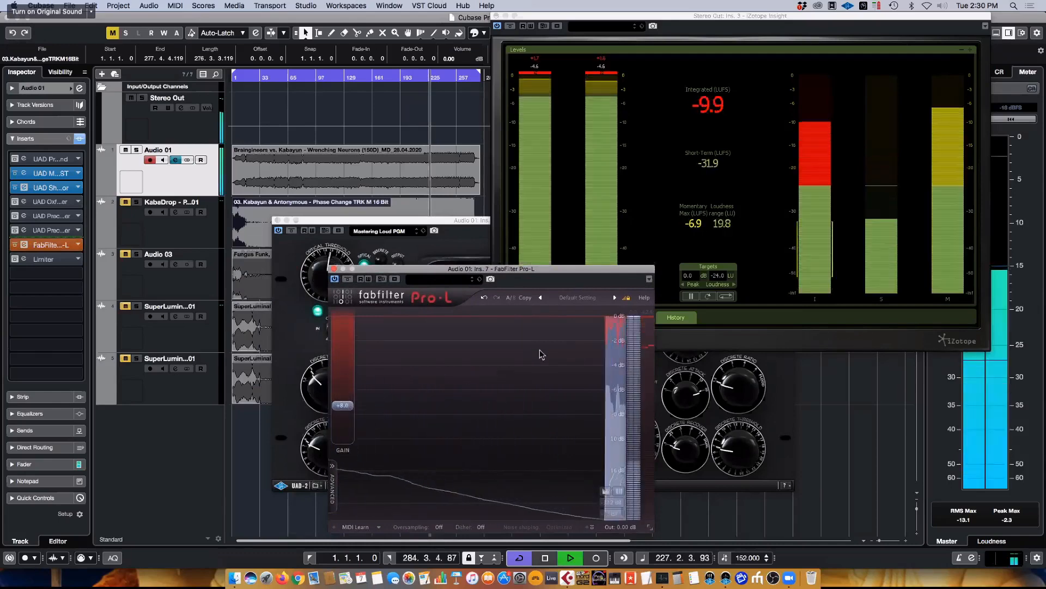
left_click(687, 145)
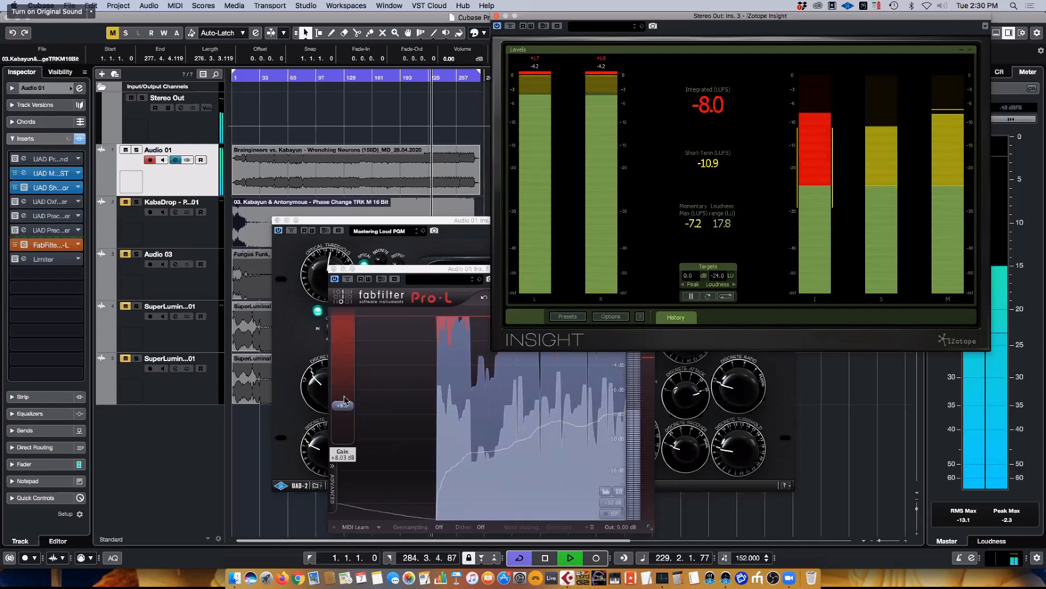
key("space")
Show Shadow Hills behind Pro-L, try a Pro-L gain of +6.40 dB, and return the gain to +0.0 dB.
double_click(45, 188)
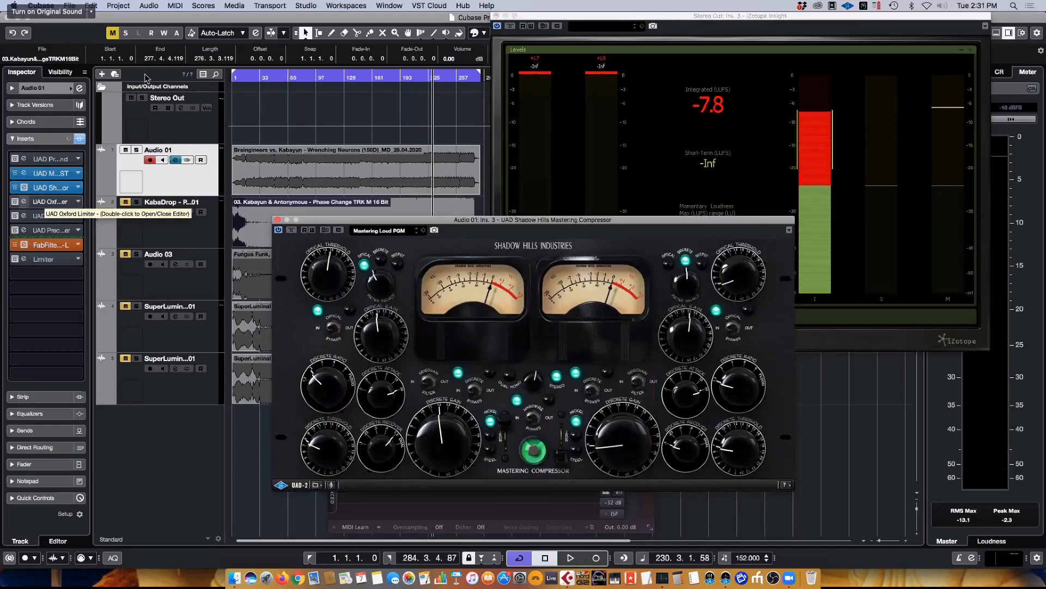
left_click_drag(534, 220, 420, 55)
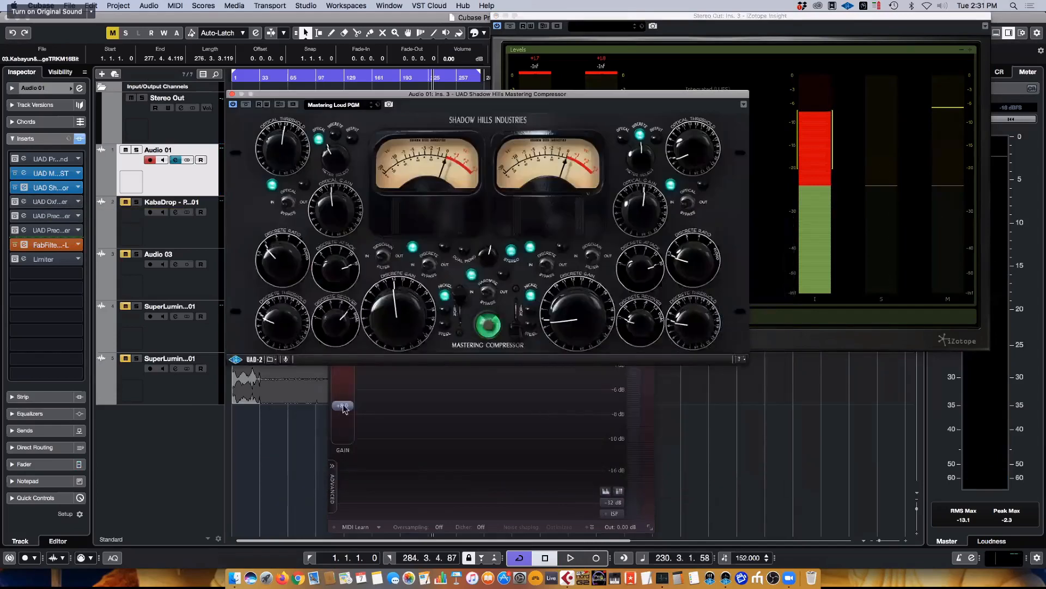
left_click(349, 411)
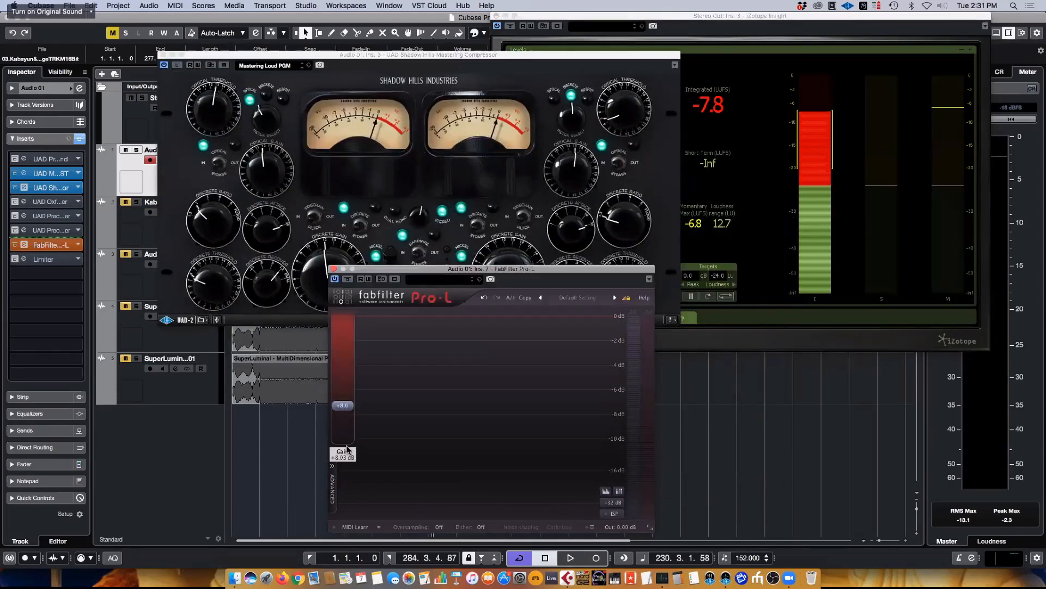
left_click_drag(345, 408, 345, 446)
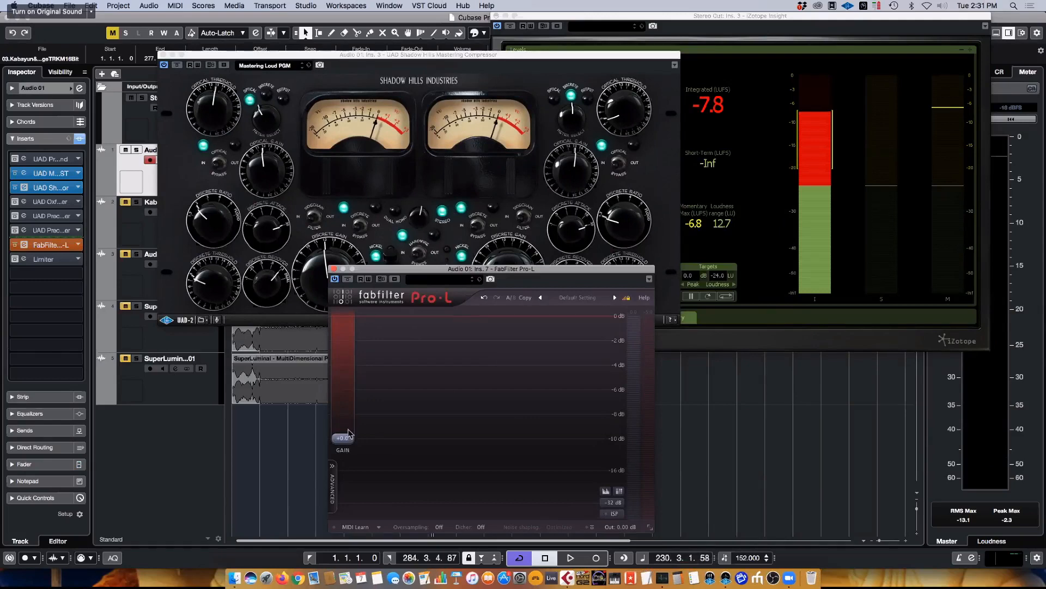
left_click_drag(349, 433, 350, 415)
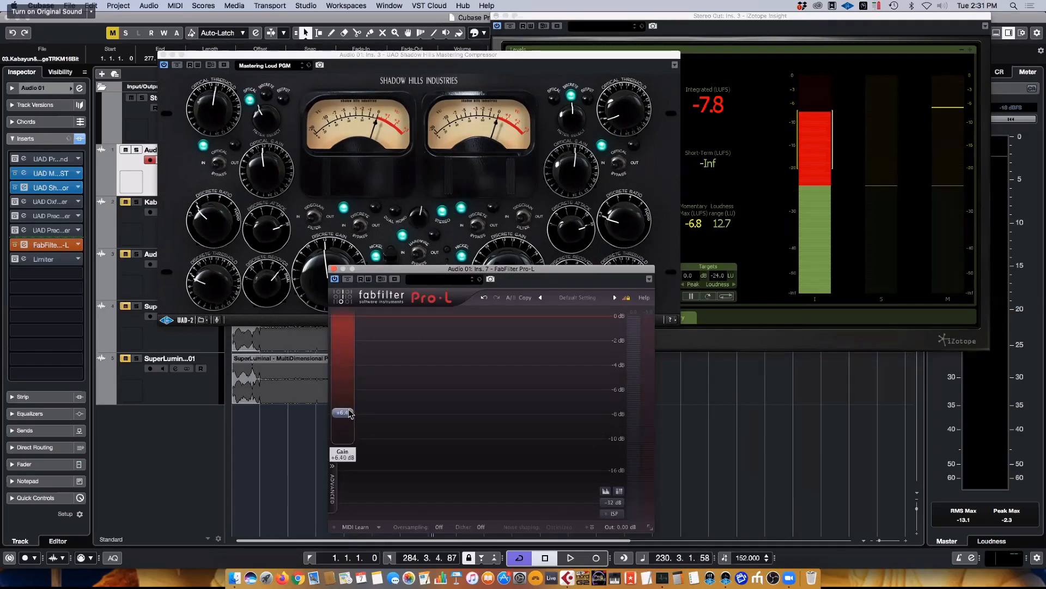
left_click_drag(349, 414, 347, 466)
Close Pro-L and place the Shadow Hills compressor below the Insight levels.
left_click_drag(468, 273, 626, 301)
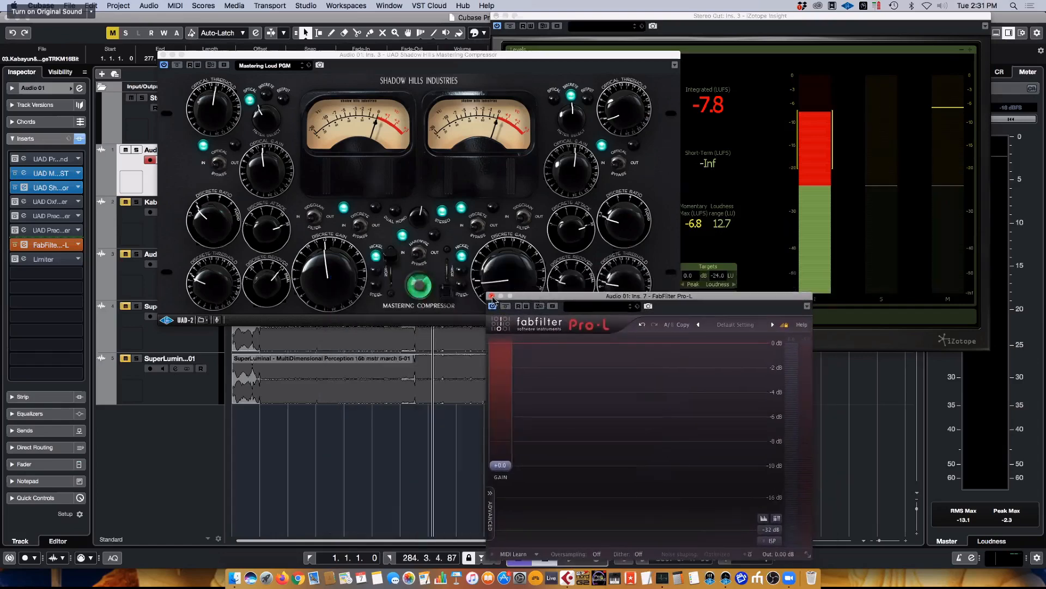
left_click(493, 296)
left_click_drag(491, 55, 514, 274)
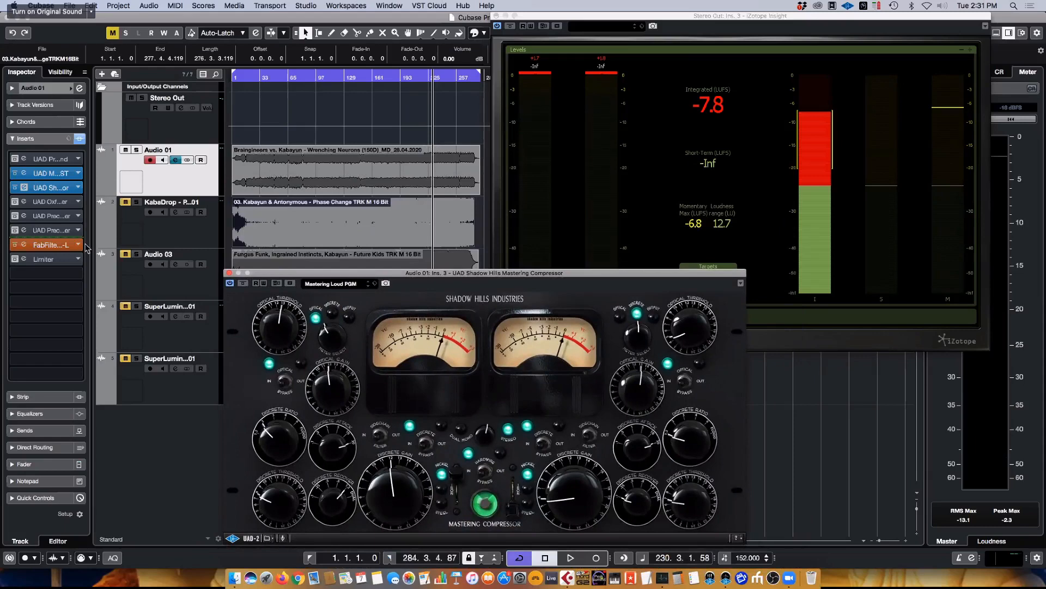
Open the UAD Oxford Limiter with its Gentle Master Enhance preset, look over its controls, and close it.
left_click(62, 204)
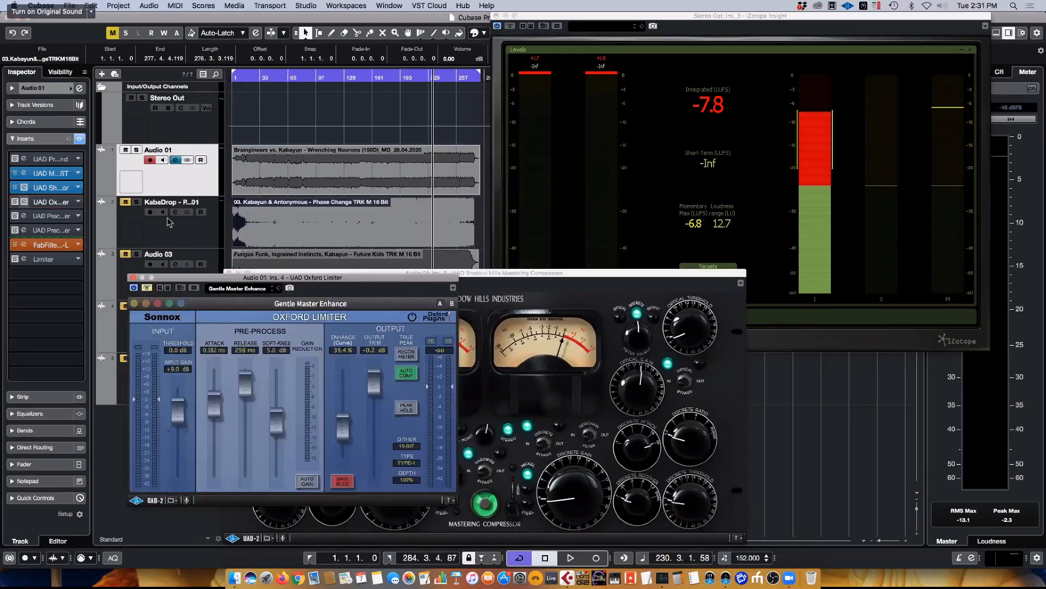
left_click_drag(276, 281, 566, 304)
left_click_drag(645, 297, 647, 297)
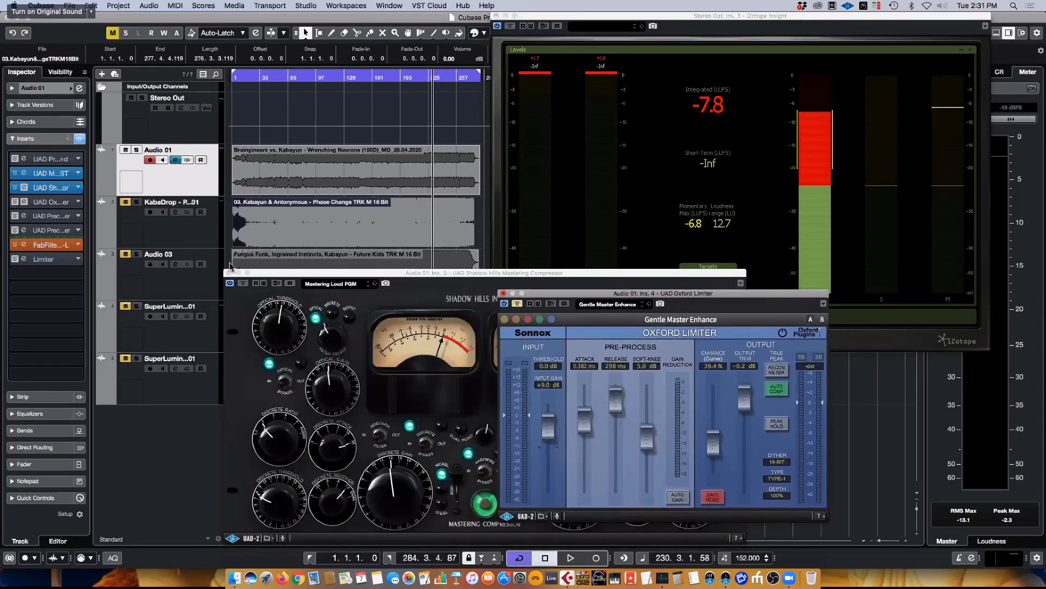
left_click(503, 293)
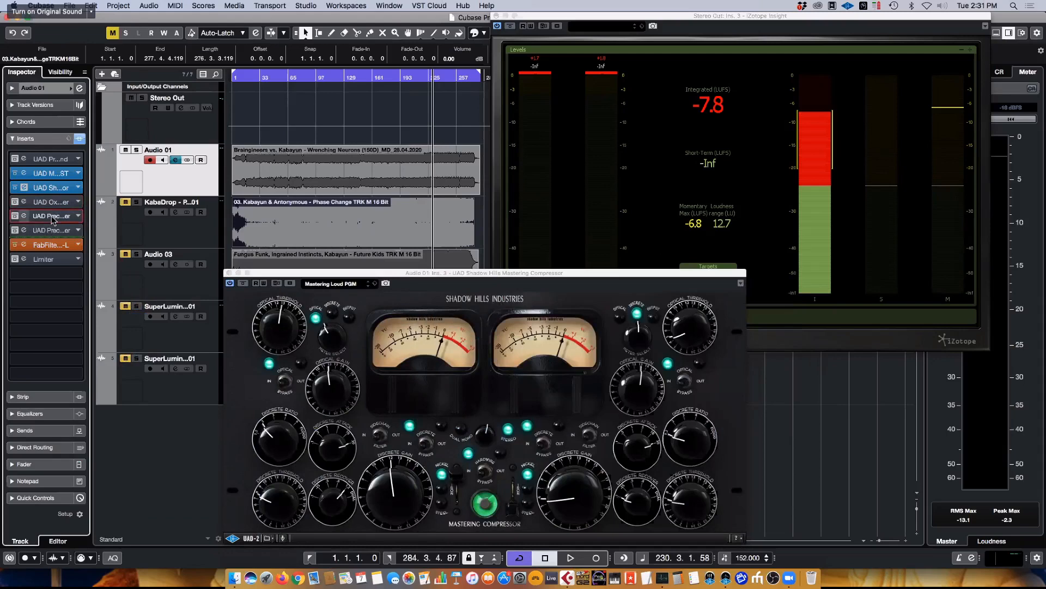
Open the UAD Precision Maximizer, look over its input, shape, mix and output controls, and close it.
left_click(53, 218)
left_click_drag(710, 423, 650, 247)
mouse_move(645, 322)
left_mouse_down()
mouse_move(637, 387)
mouse_move(629, 318)
left_mouse_up()
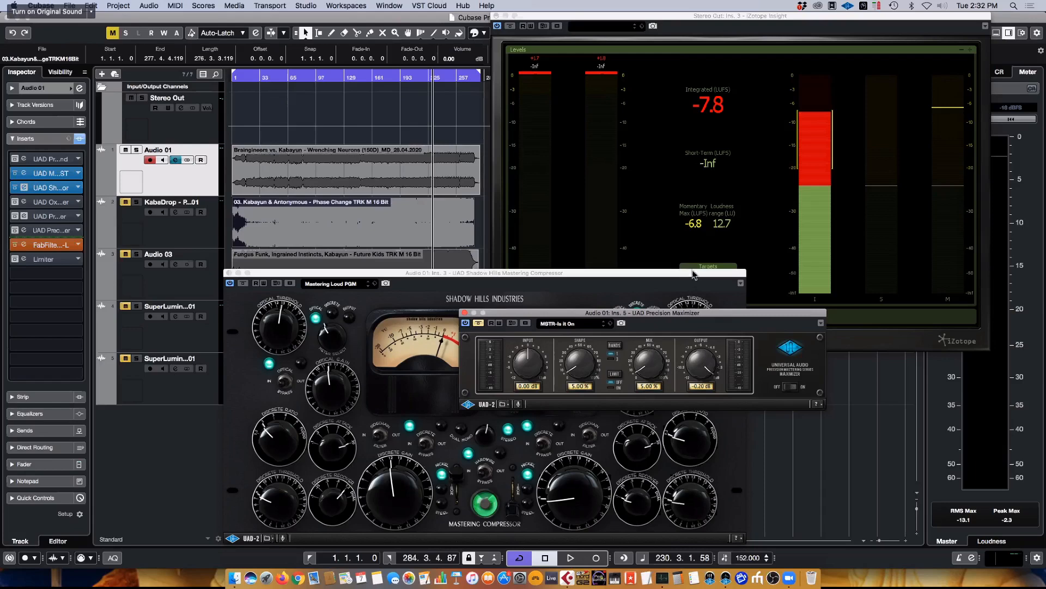
mouse_move(630, 315)
left_mouse_down()
mouse_move(619, 207)
mouse_move(616, 315)
left_mouse_up()
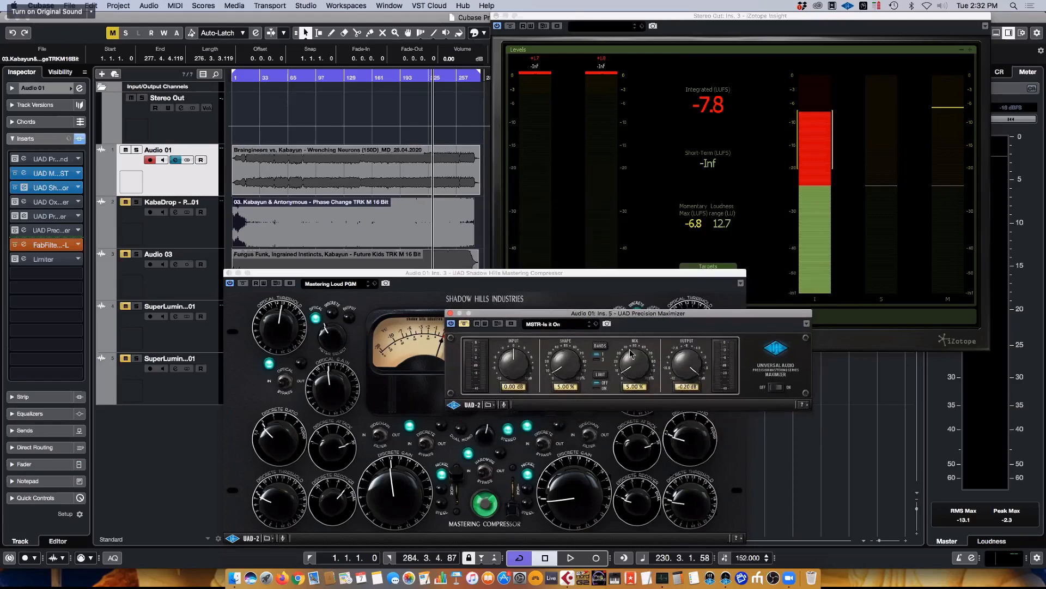
left_click_drag(610, 317, 622, 325)
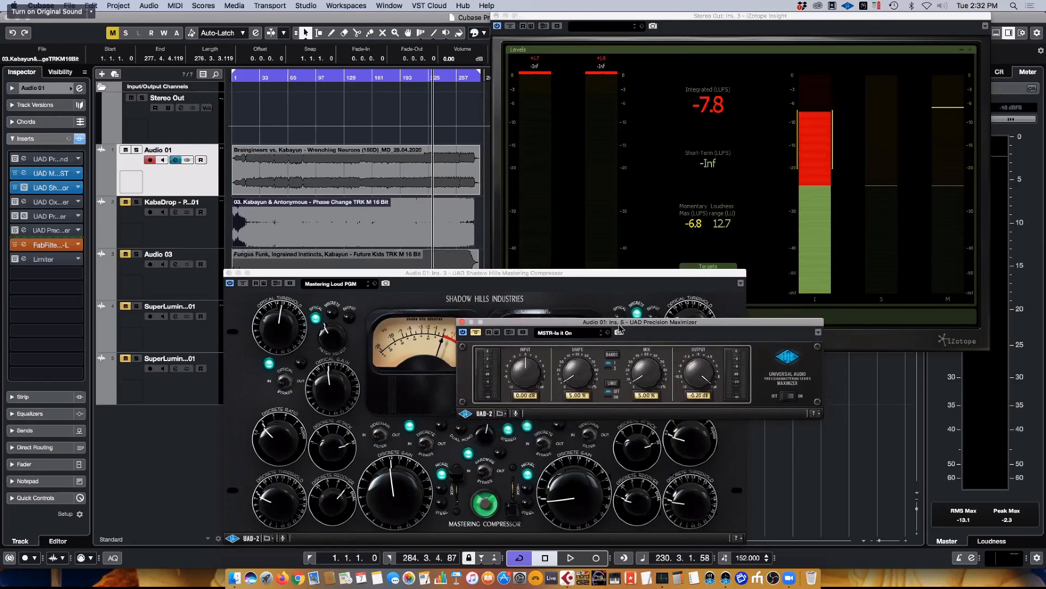
left_click(463, 322)
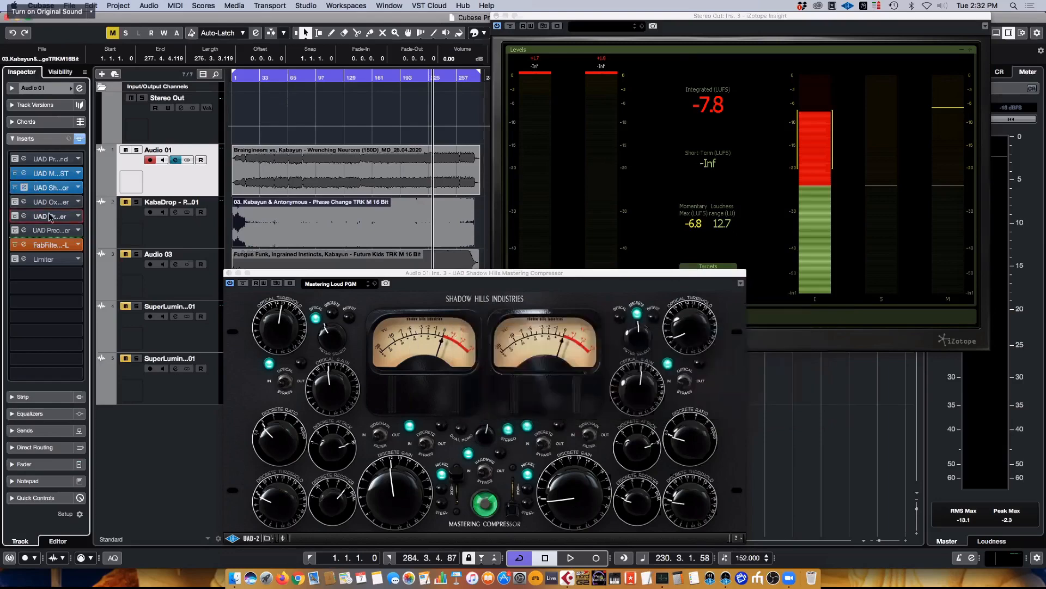
Activate the Oxford Limiter with an input gain of +3.96 dB, and bypass Pro-L on Audio 01.
left_click(24, 202)
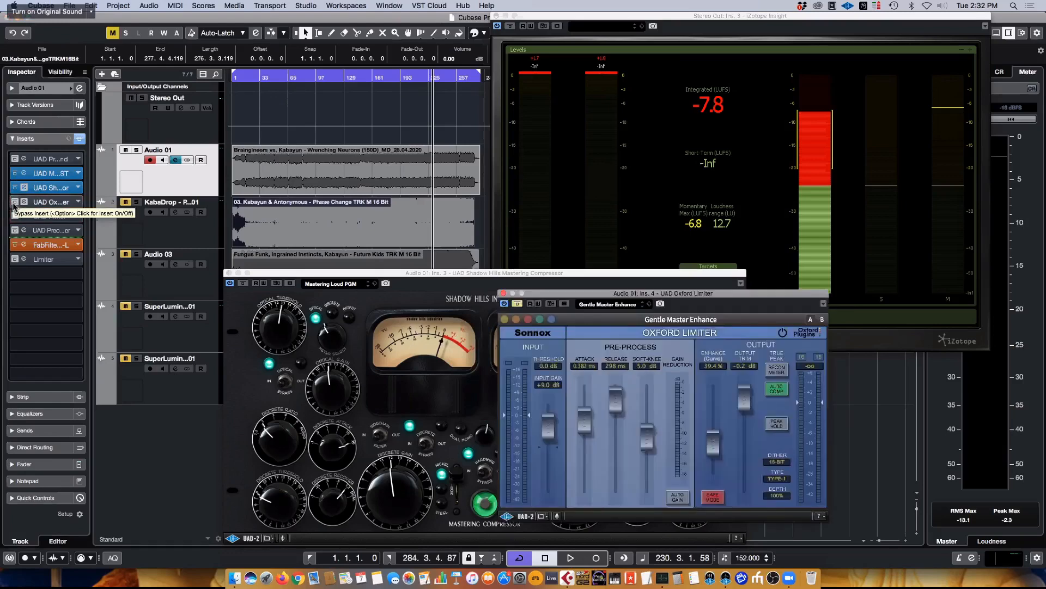
left_click(14, 203)
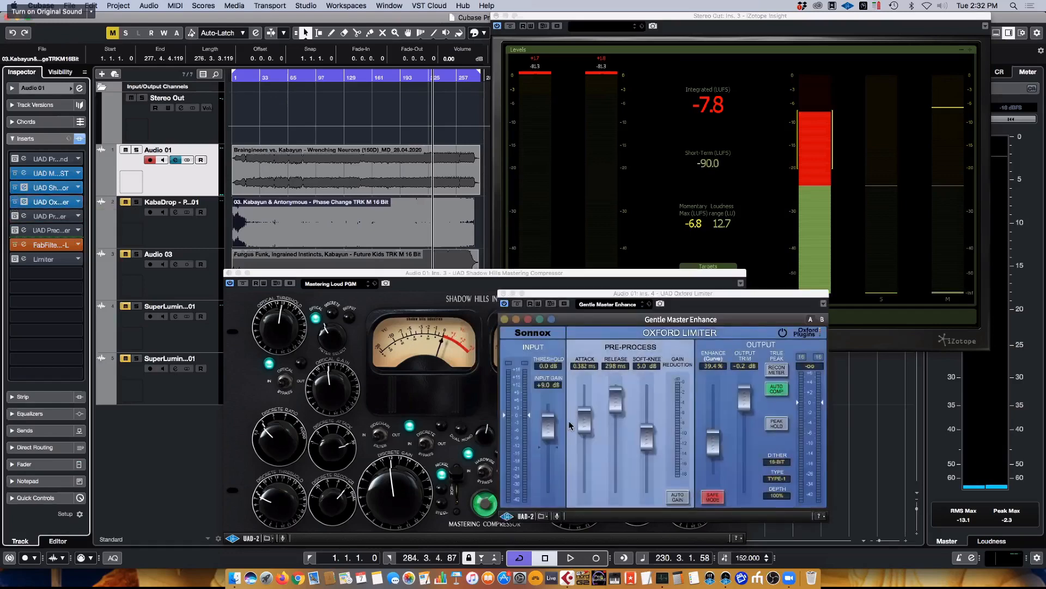
left_click(548, 436)
left_click_drag(548, 435, 548, 447)
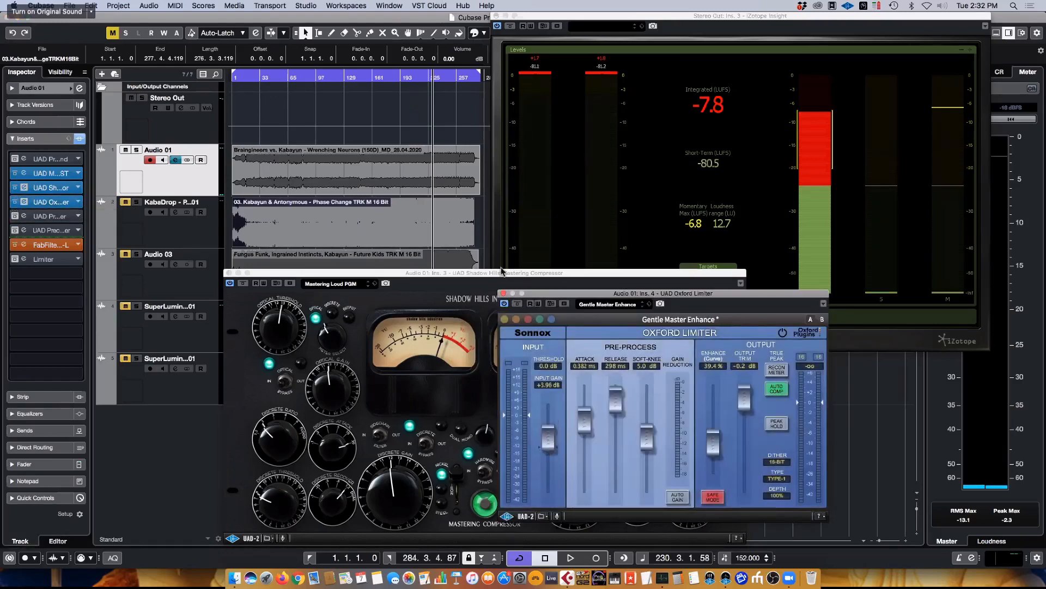
left_click(17, 248)
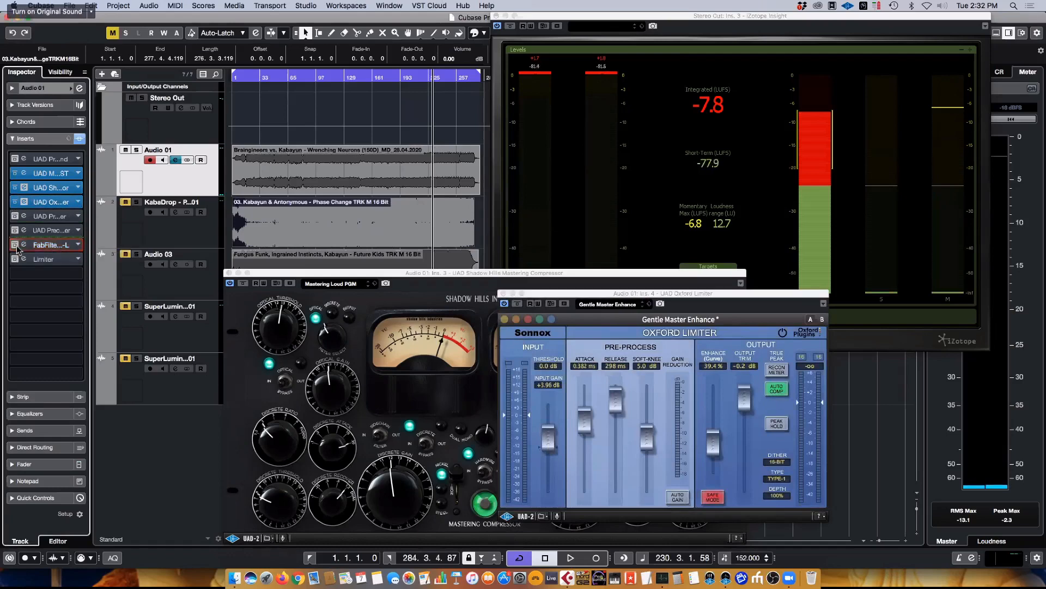
Set the Oxford Limiter's enhance to 0% and raise its input gain to +6.96 dB while playing Audio 01.
left_click(680, 296)
left_click_drag(681, 298, 685, 312)
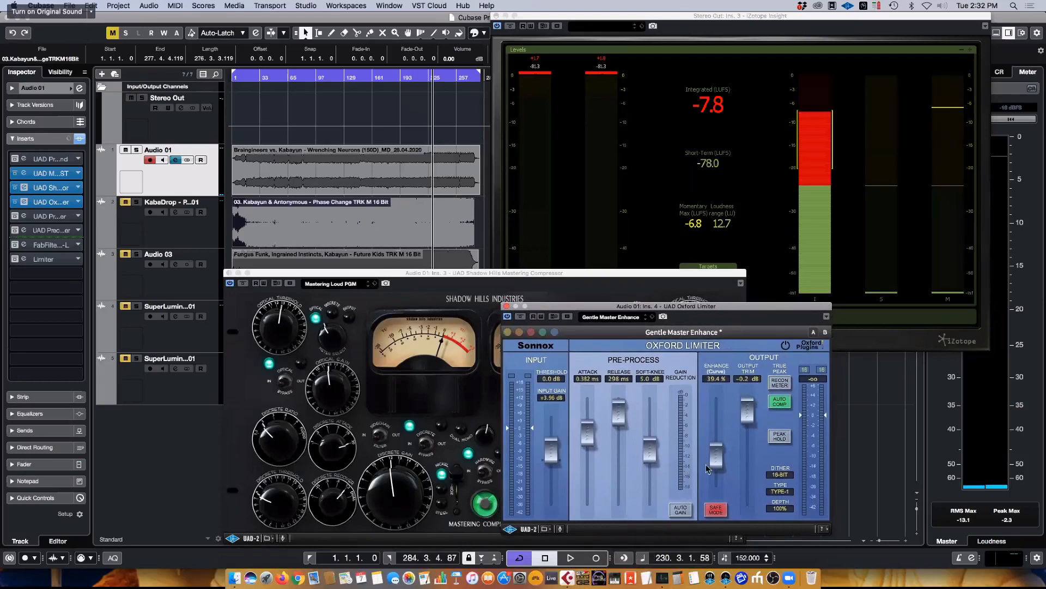
left_click_drag(717, 457, 717, 480)
key("space")
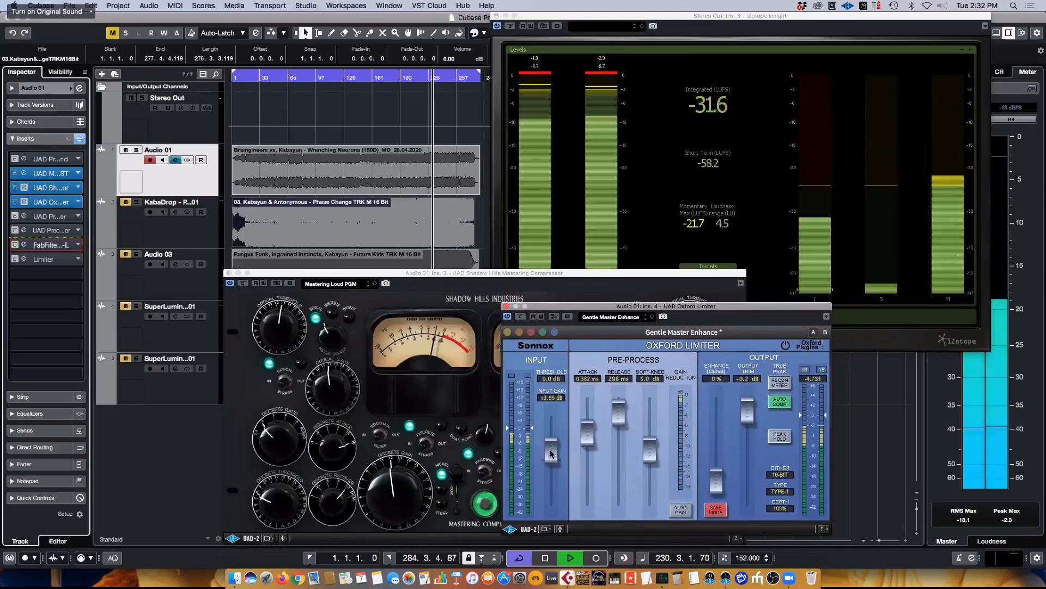
left_click_drag(551, 458, 552, 453)
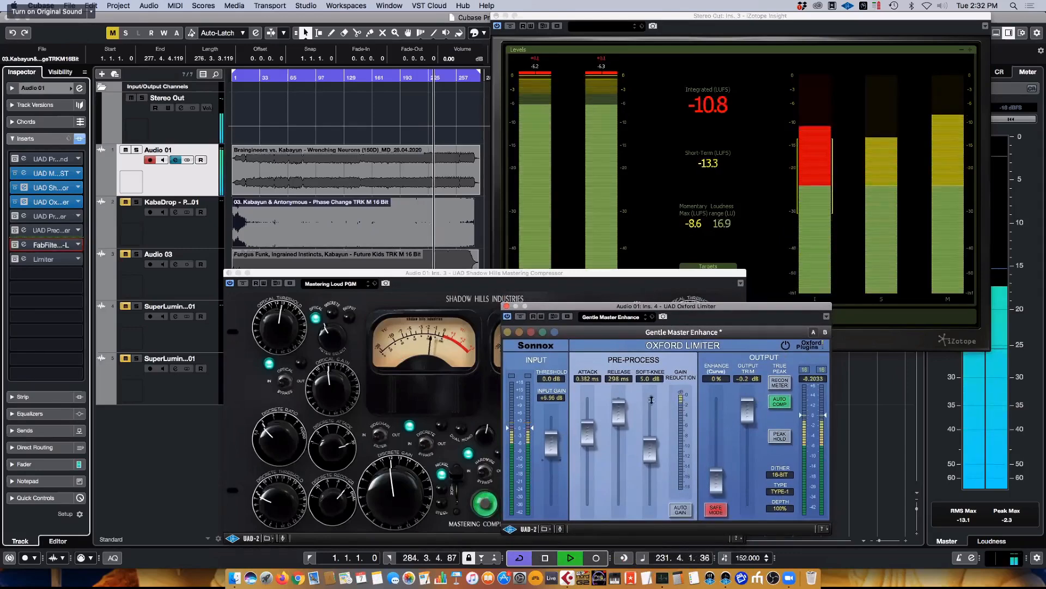
key("space")
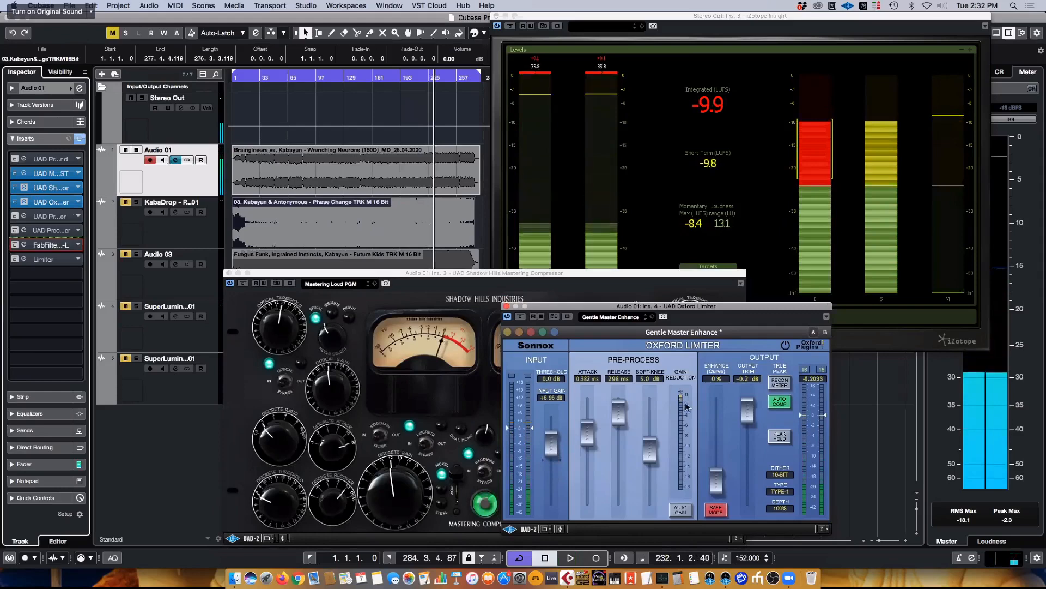
Play Audio 01, reset Insight's integrated loudness, and set the Oxford Limiter's input gain to +8.0 dB.
key("space")
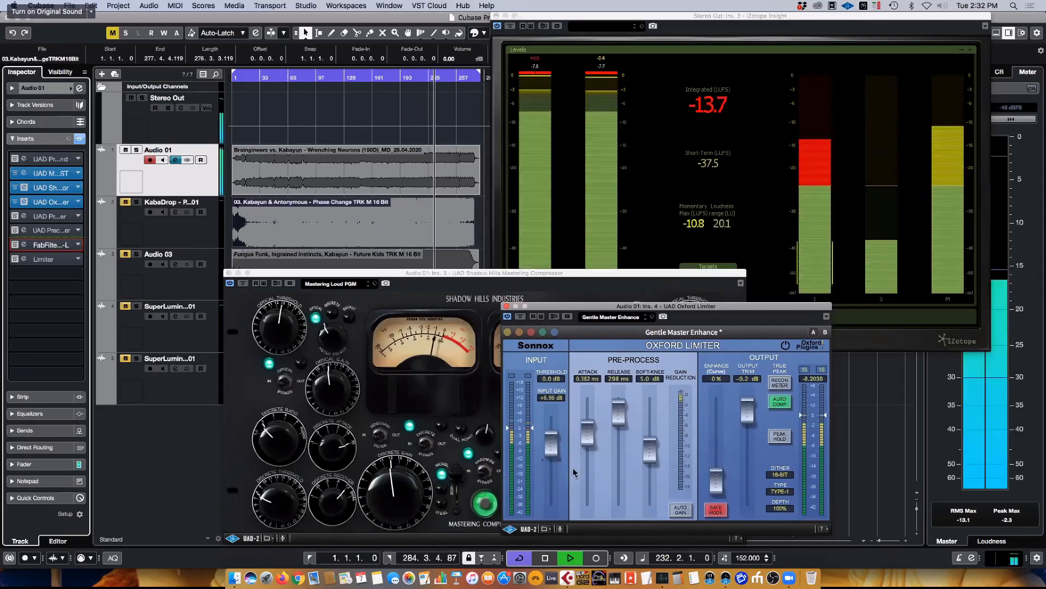
left_click(713, 111)
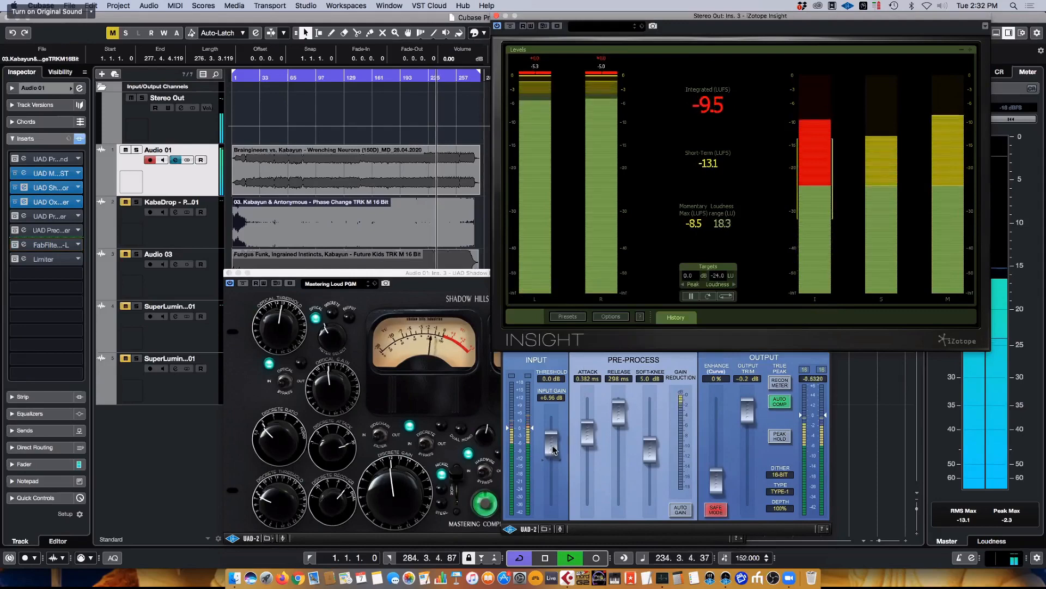
left_click_drag(552, 449, 552, 447)
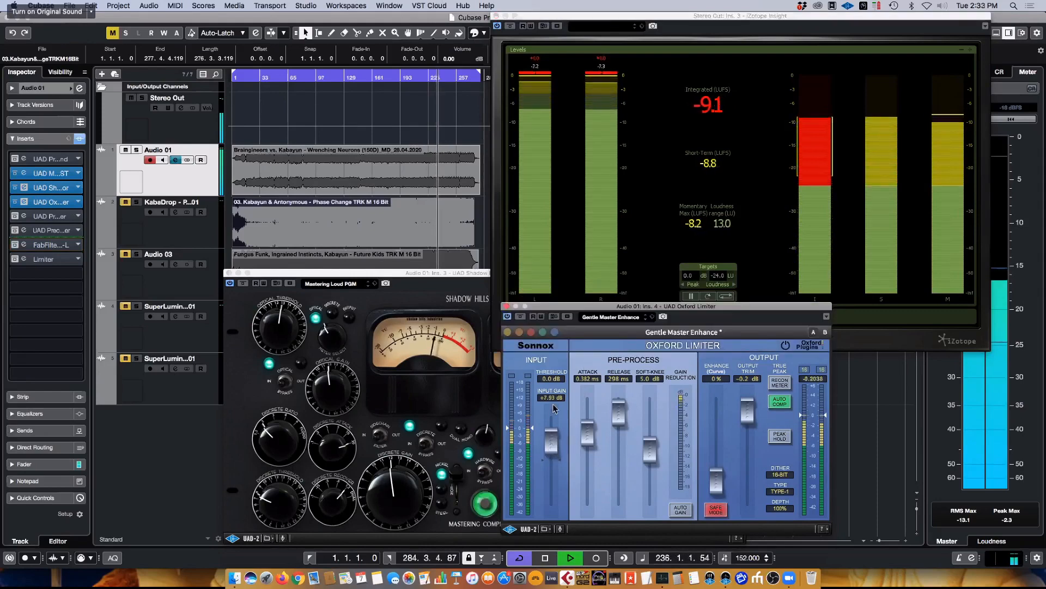
left_click(552, 398)
type("8")
key("Return")
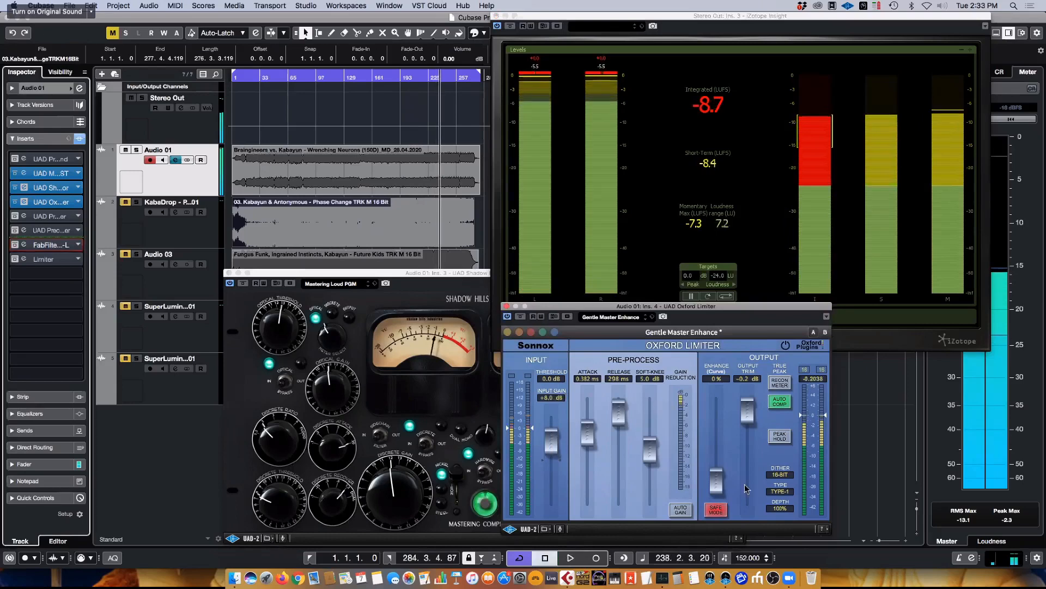
key("space")
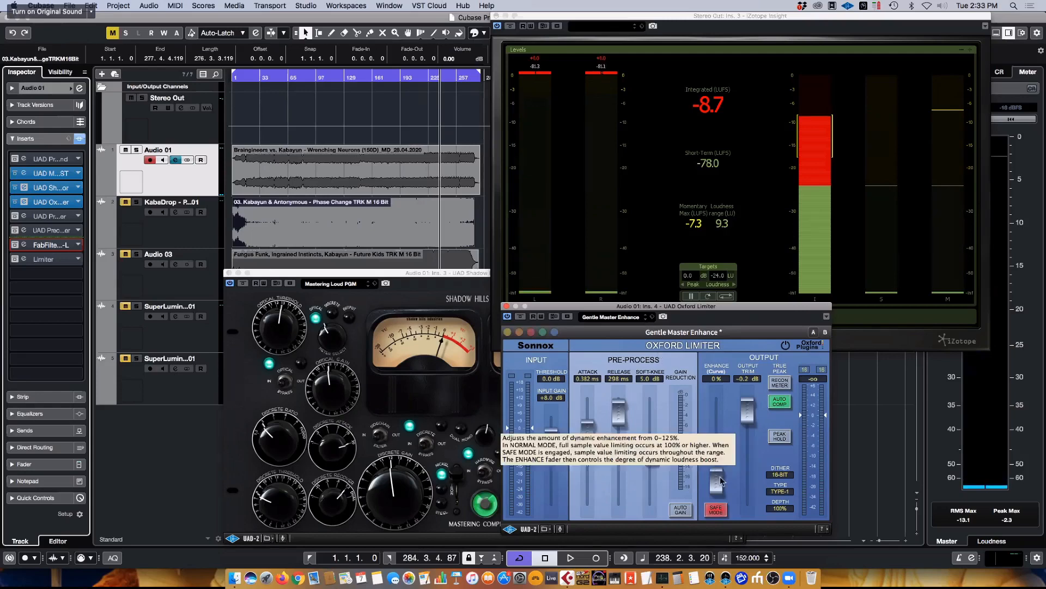
Audition the Oxford Limiter's enhance at 125% and 80.7% on Audio 01, reset Insight's integrated loudness, and return enhance to 0%.
key("space")
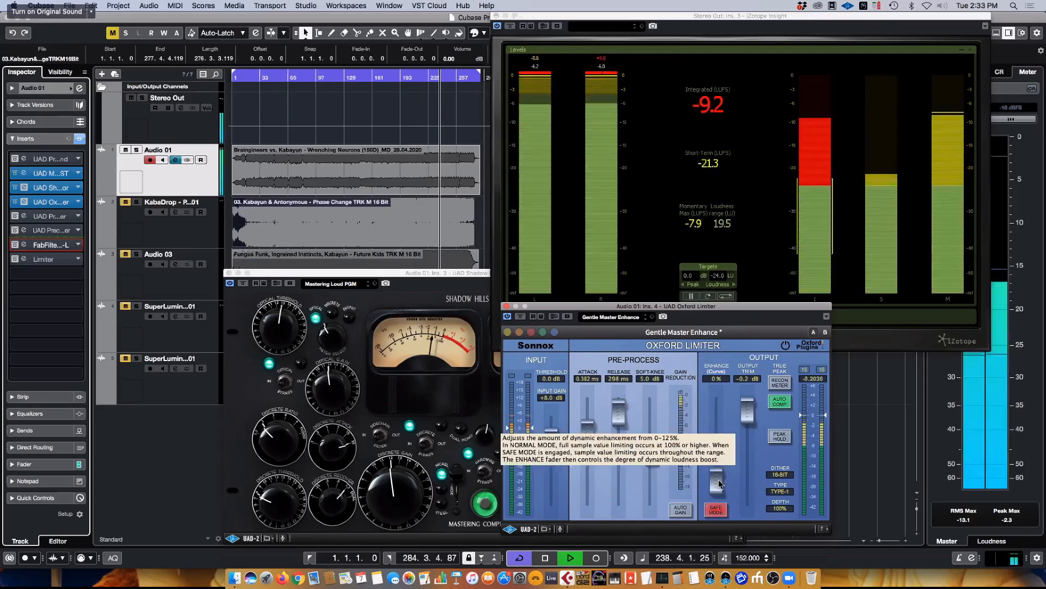
key("space")
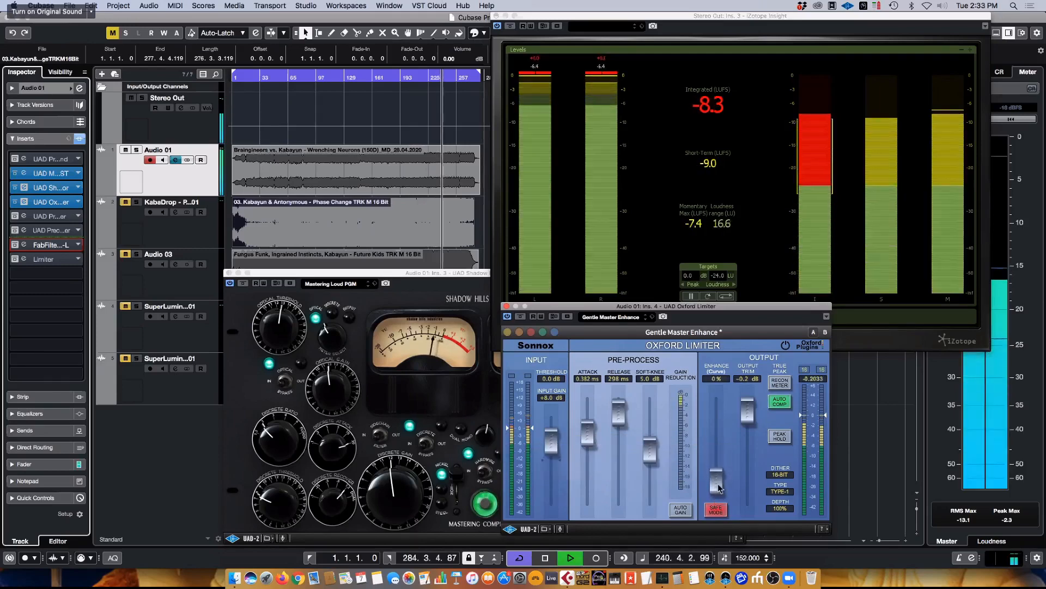
left_click_drag(717, 480, 730, 393)
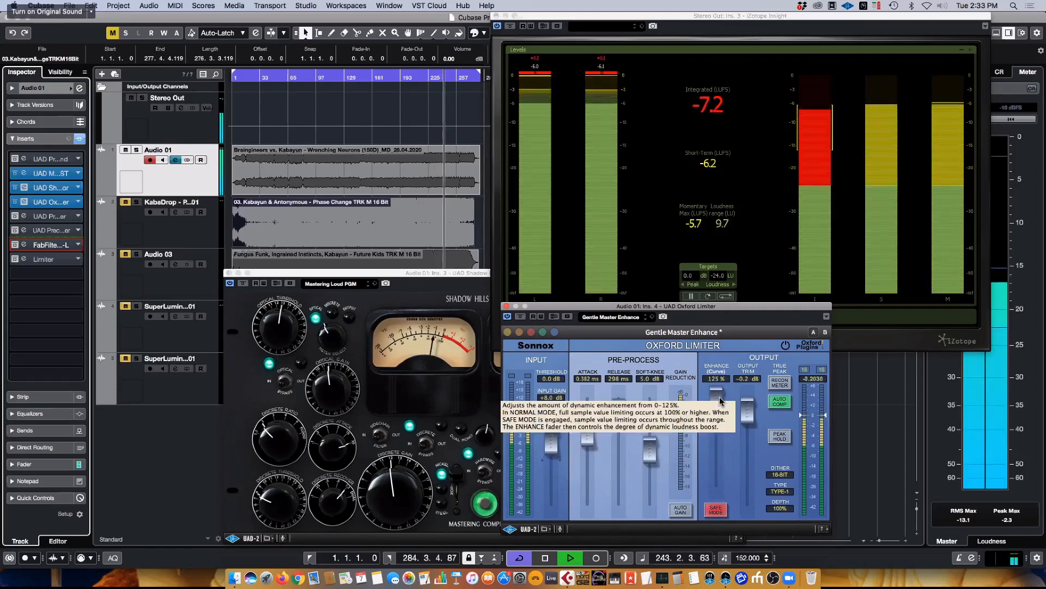
left_click_drag(719, 401, 716, 474)
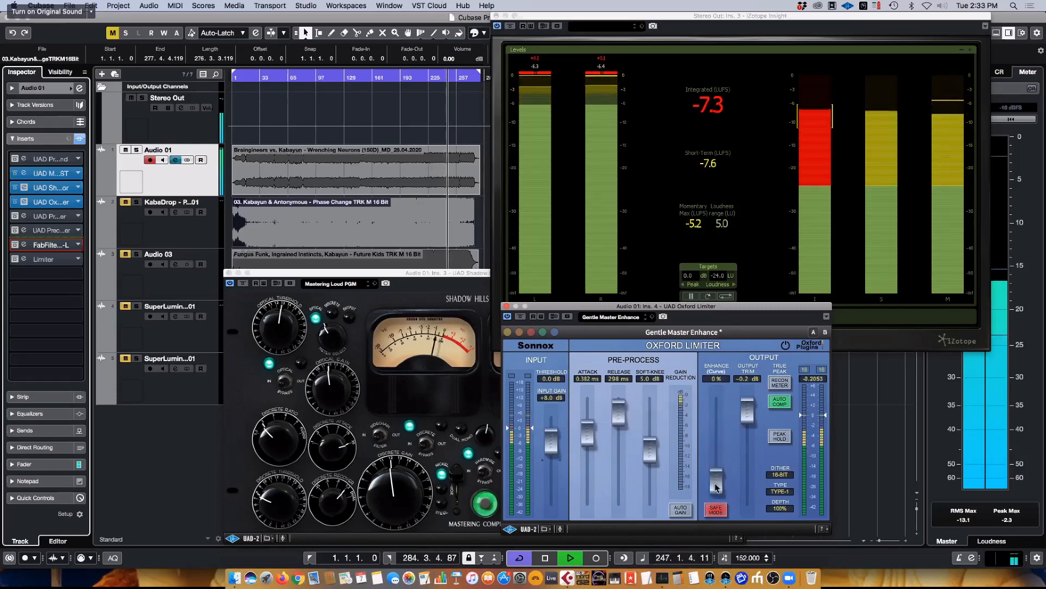
left_click_drag(717, 486, 730, 431)
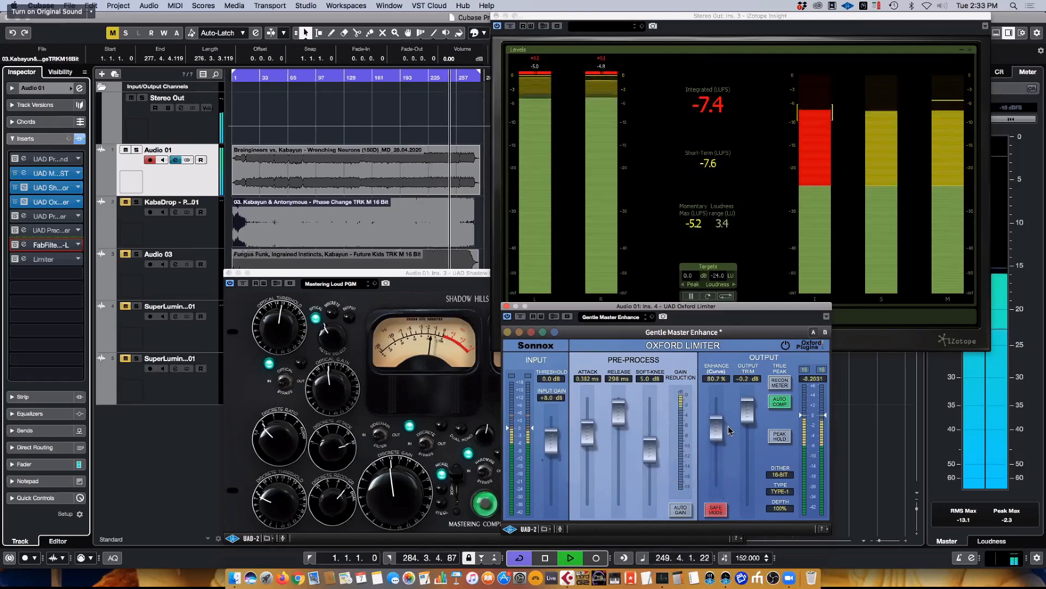
left_click(704, 99)
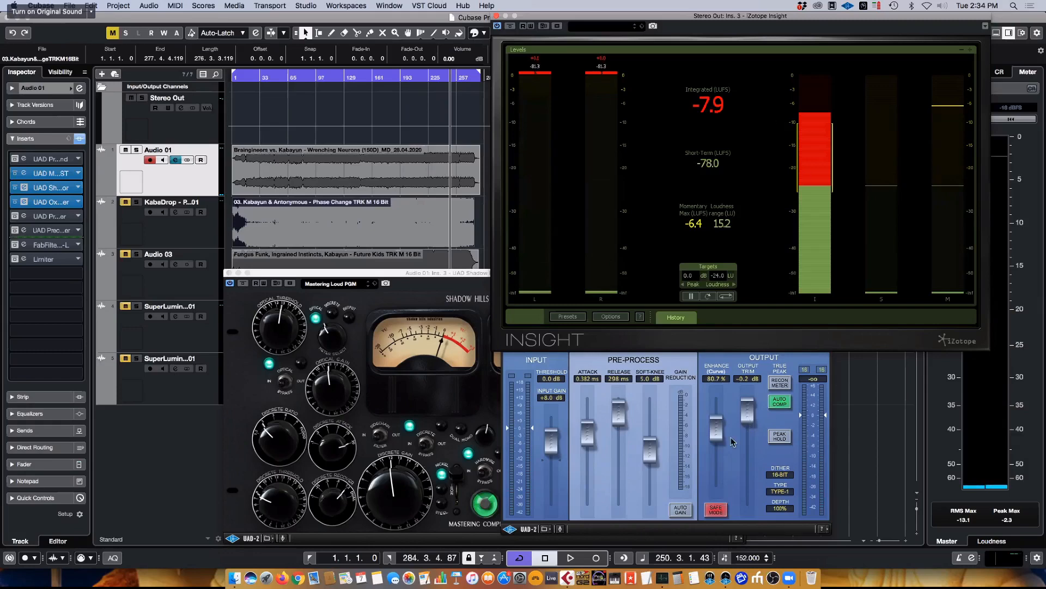
left_click_drag(721, 435, 717, 446)
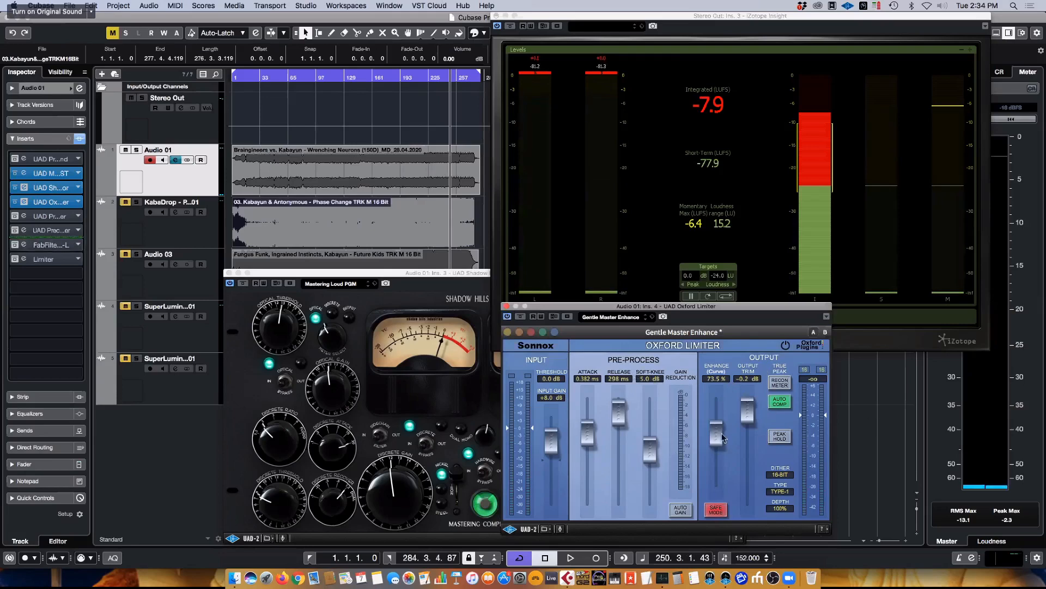
left_click_drag(719, 434, 725, 572)
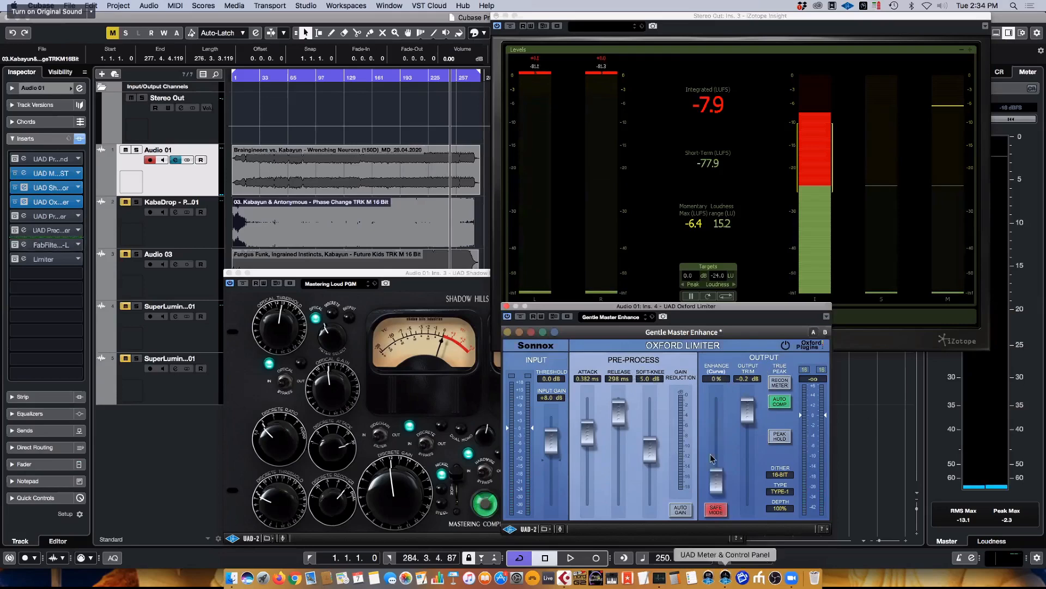
Open the UAD Precision Maximizer on Audio 01 and start playback with its mix at 100% and shape at 0%.
left_click(55, 217)
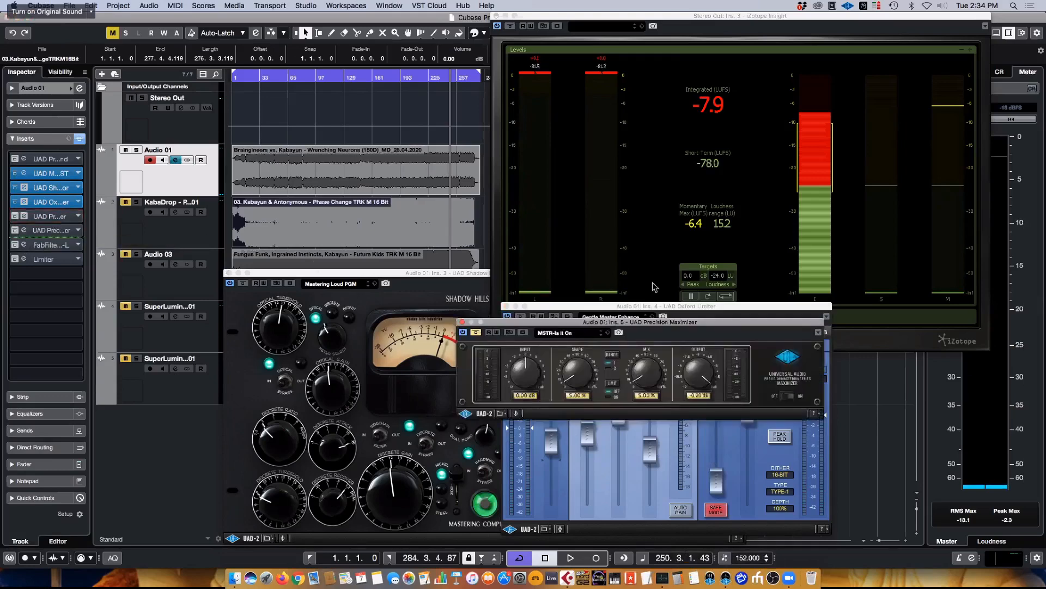
left_click_drag(714, 329, 667, 271)
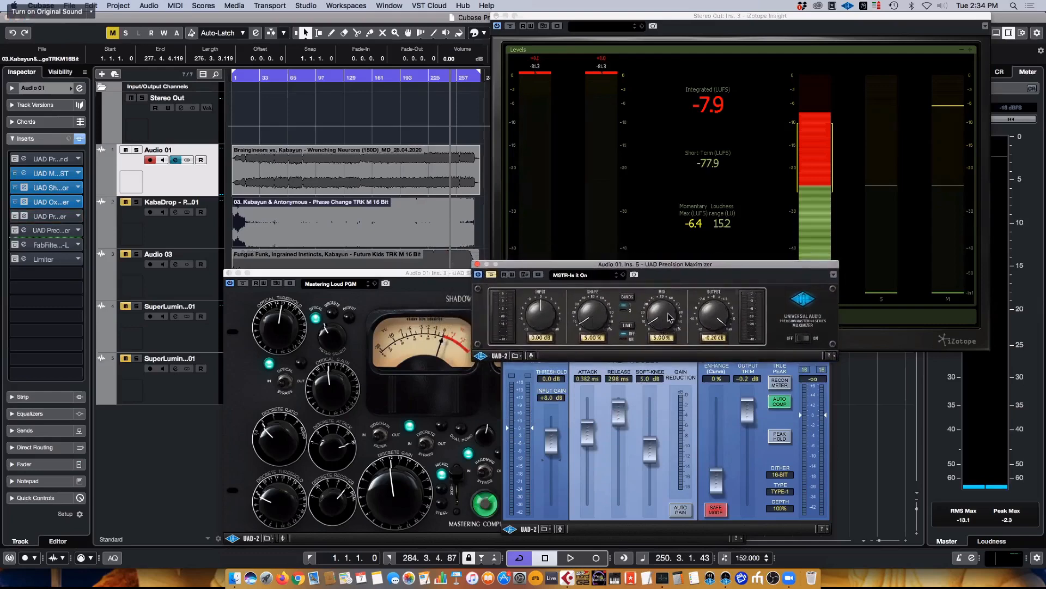
left_click_drag(671, 318, 668, 246)
key("space")
mouse_move(593, 326)
left_mouse_down()
mouse_move(592, 295)
mouse_move(594, 319)
left_mouse_up()
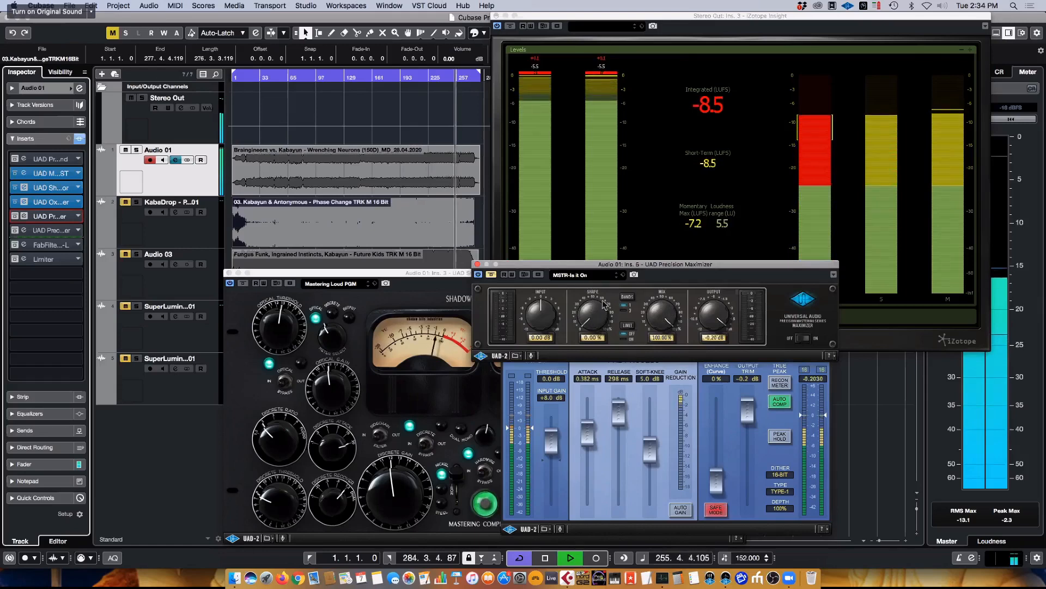
Activate the Precision Maximizer, raise its shape to 29.50%, and audition the mix between 0% and 83% before stopping playback.
left_click_drag(579, 323, 594, 288)
left_click_drag(662, 314, 663, 419)
left_click_drag(592, 313, 593, 326)
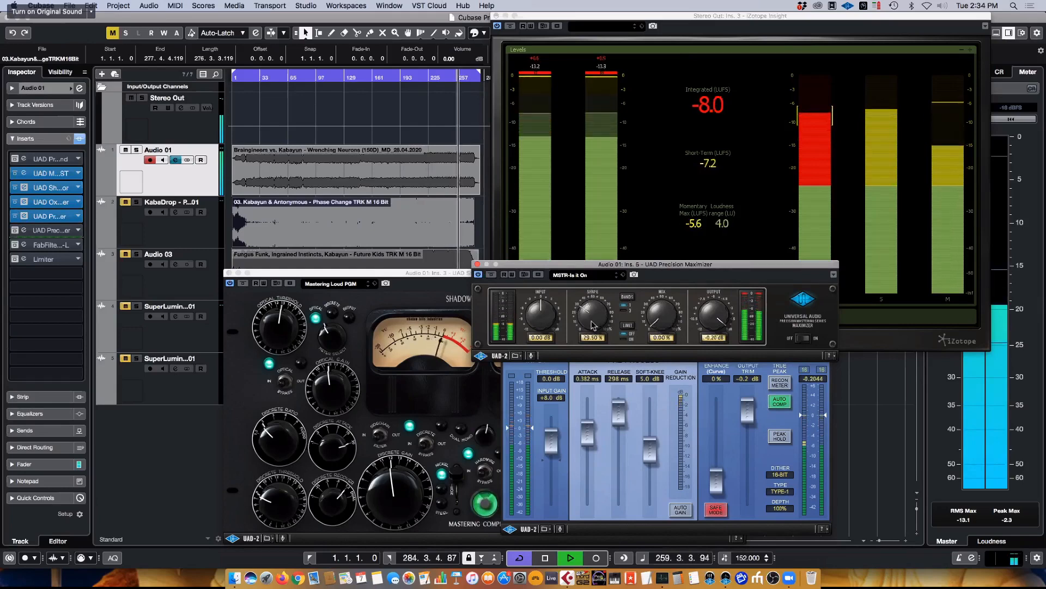
left_click_drag(663, 327, 659, 350)
left_click(662, 324, "alt")
key("space")
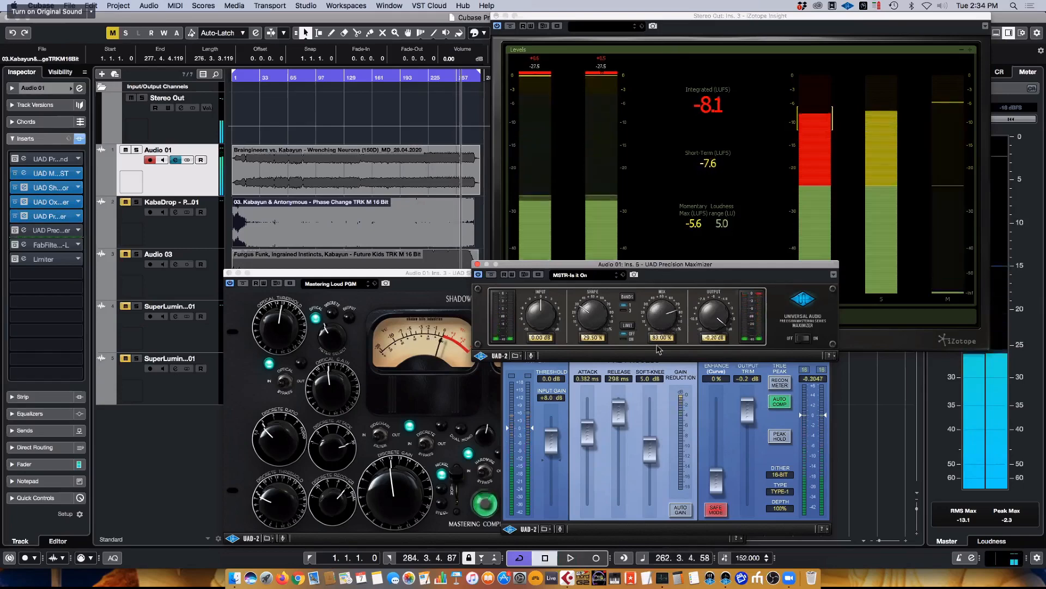
Set the Precision Maximizer's shape to 9.00% and its mix to 12.00%.
left_click(655, 299)
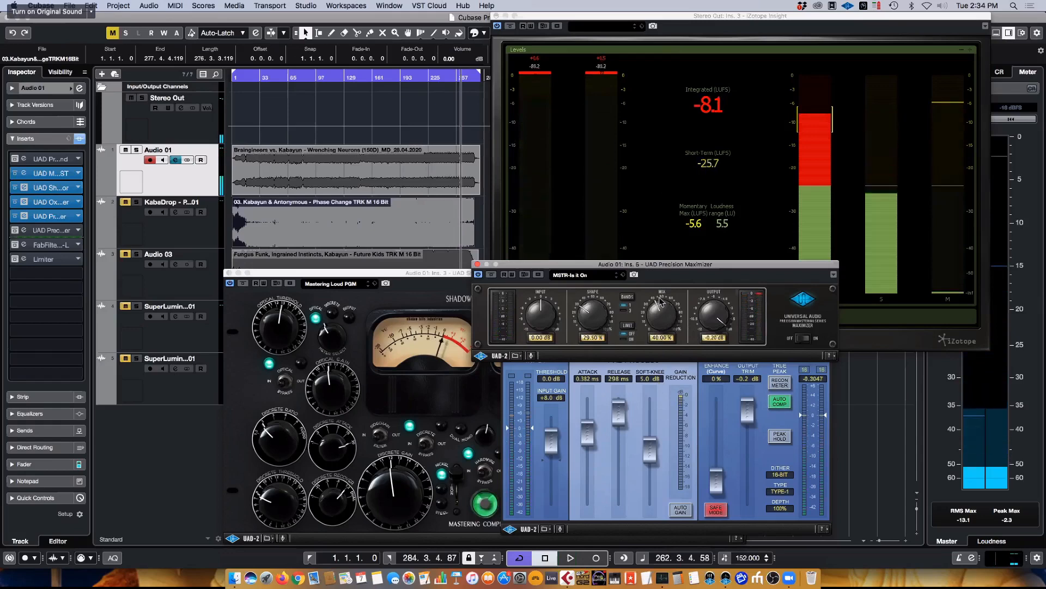
left_click_drag(661, 301, 664, 323)
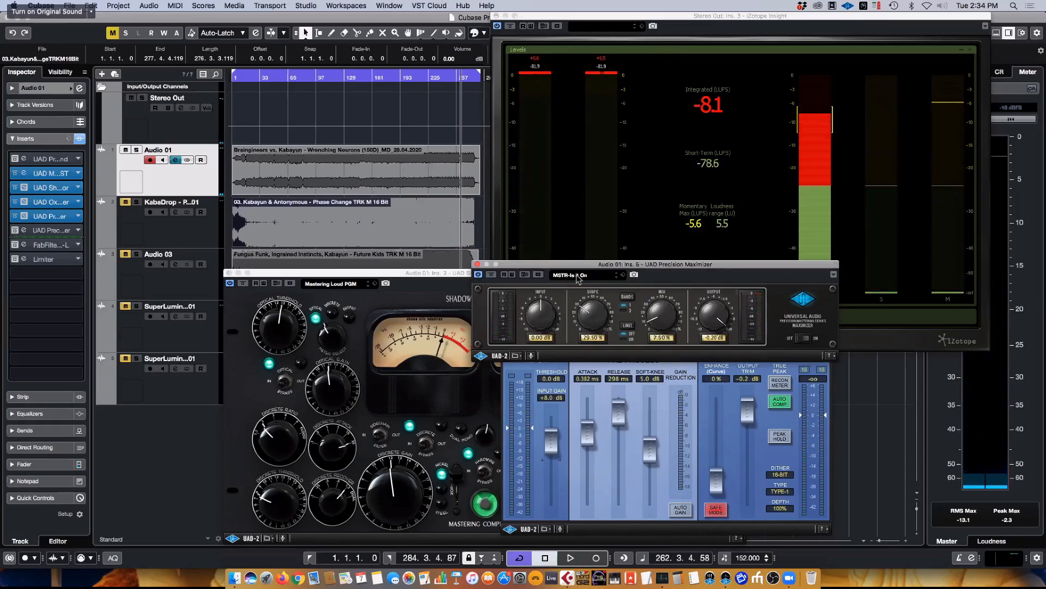
left_click_drag(597, 315, 600, 339)
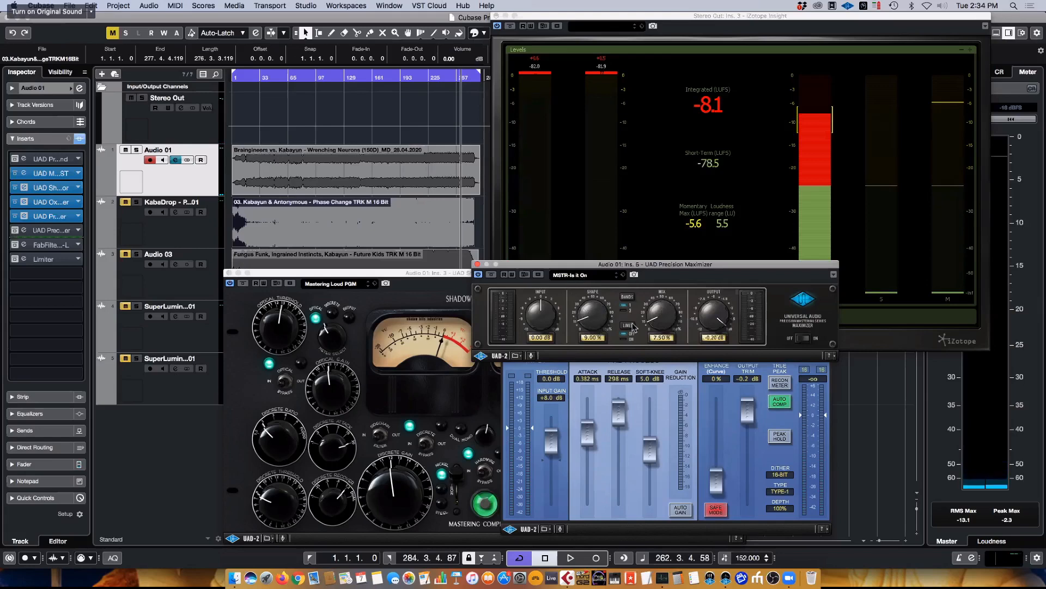
left_click_drag(662, 326, 666, 320)
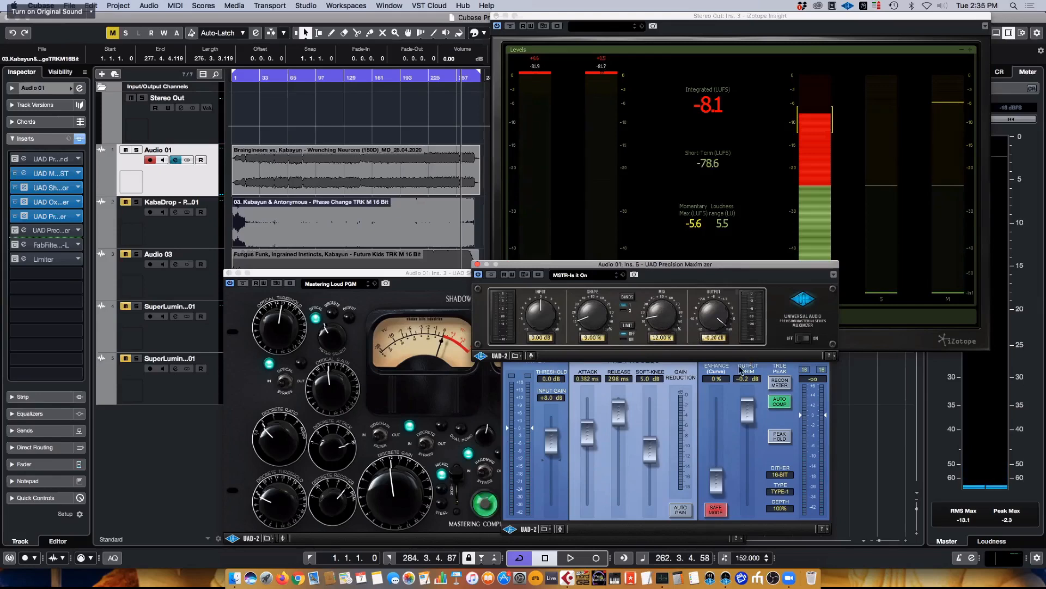
Spread out the Precision Maximizer, Shadow Hills and Oxford Limiter windows, and pause Insight's loudness measurement.
left_click(704, 435)
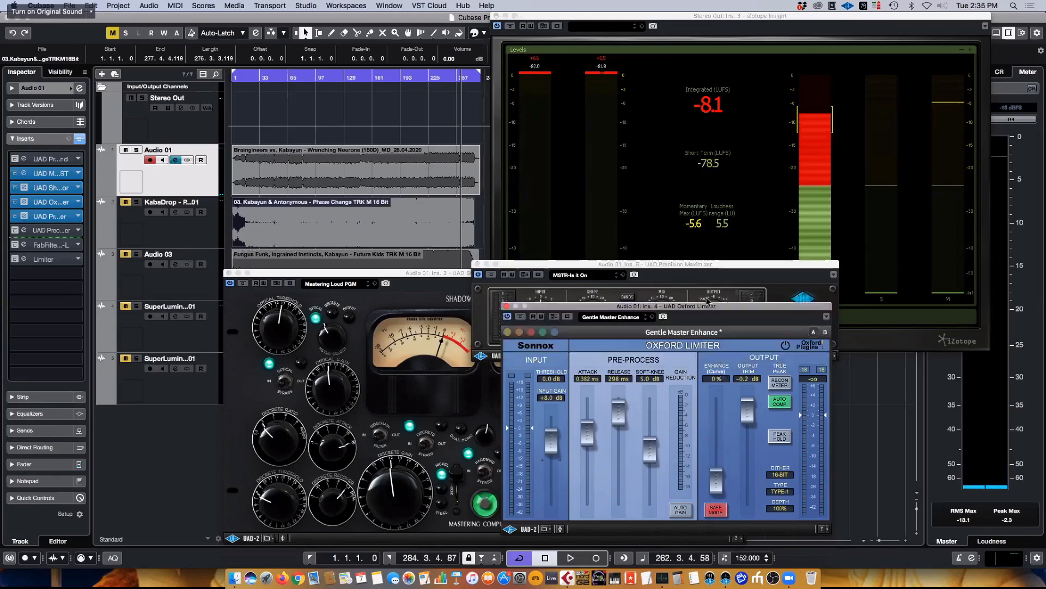
mouse_move(708, 315)
left_mouse_down()
mouse_move(586, 325)
mouse_move(708, 320)
left_mouse_up()
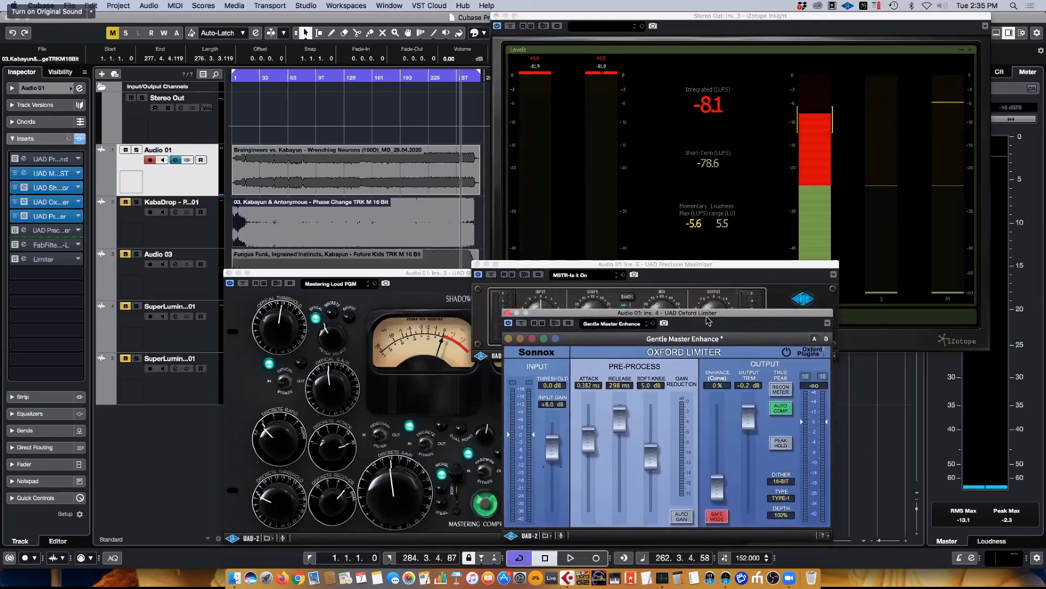
left_click_drag(709, 265, 352, 158)
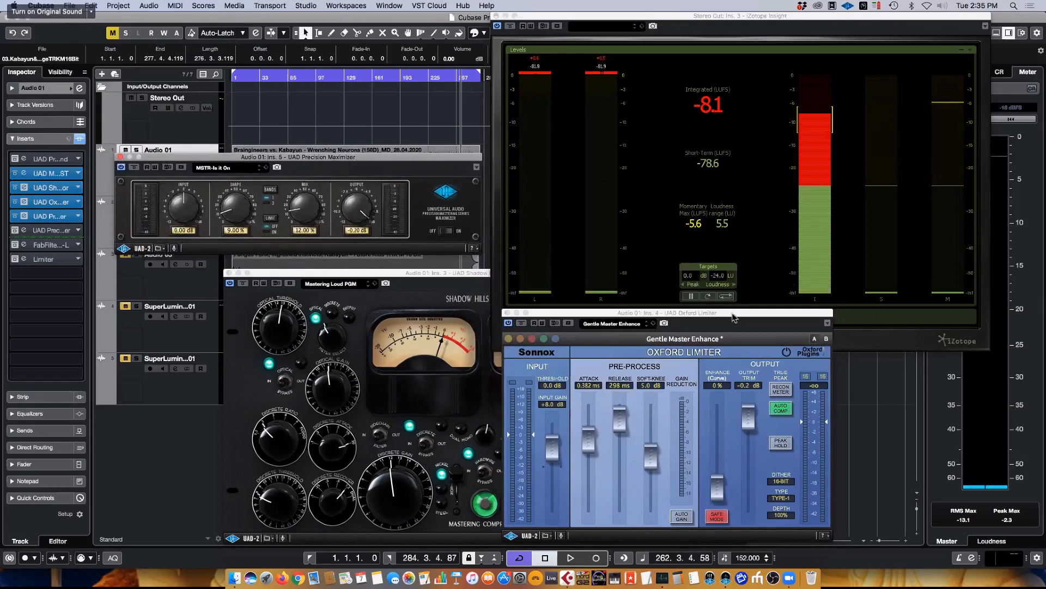
left_click_drag(733, 314, 746, 309)
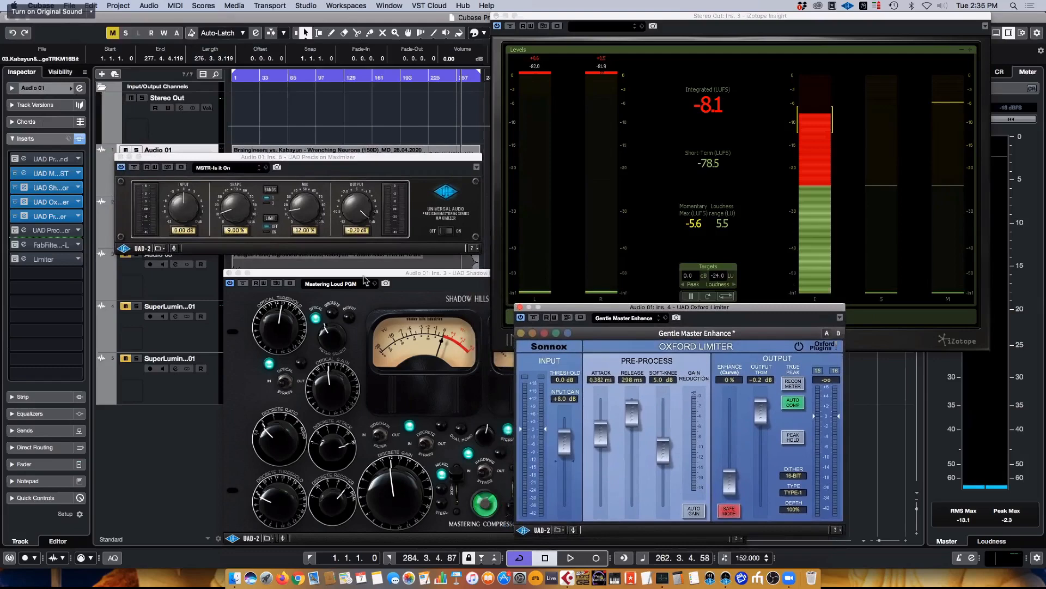
left_click_drag(367, 273, 290, 273)
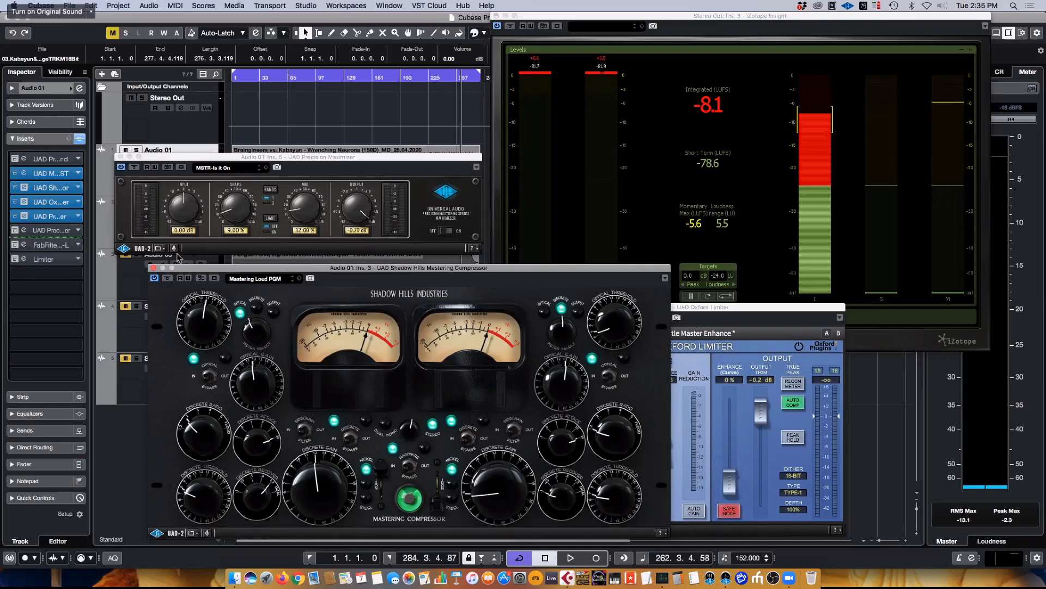
left_click(682, 301)
left_click(721, 403)
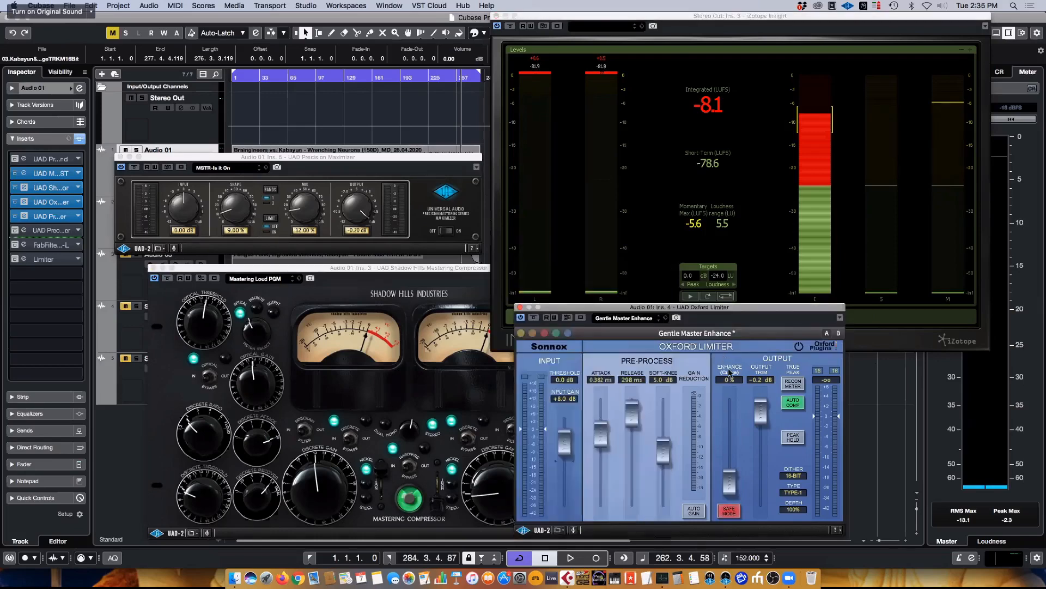
Close the Oxford Limiter, Shadow Hills, Precision Maximizer and Insight windows, including a brief check of Pro-L on Audio 01.
left_click(521, 308)
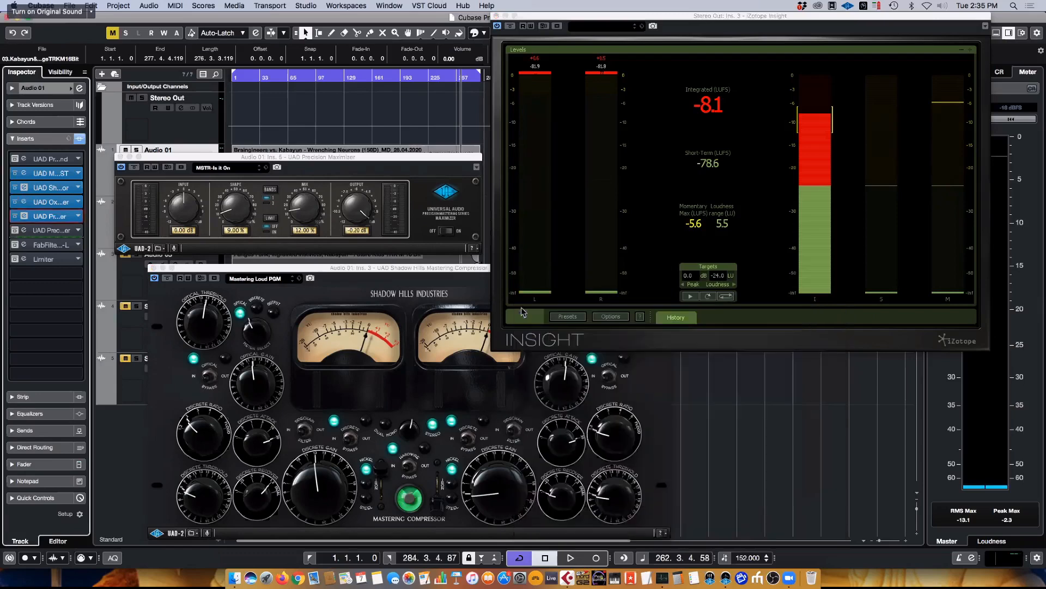
left_click(153, 268)
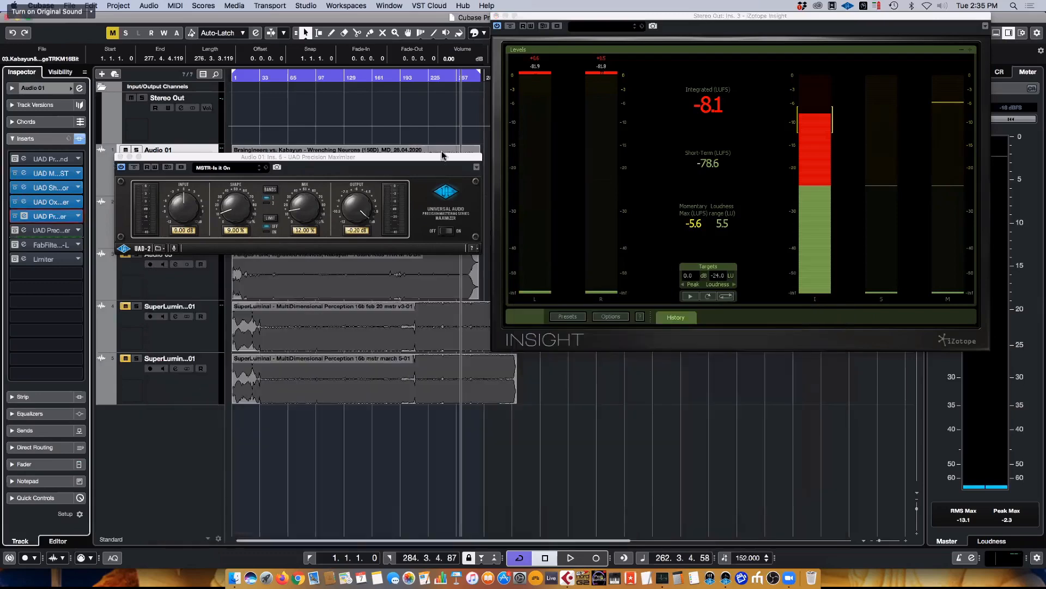
left_click_drag(428, 161, 731, 411)
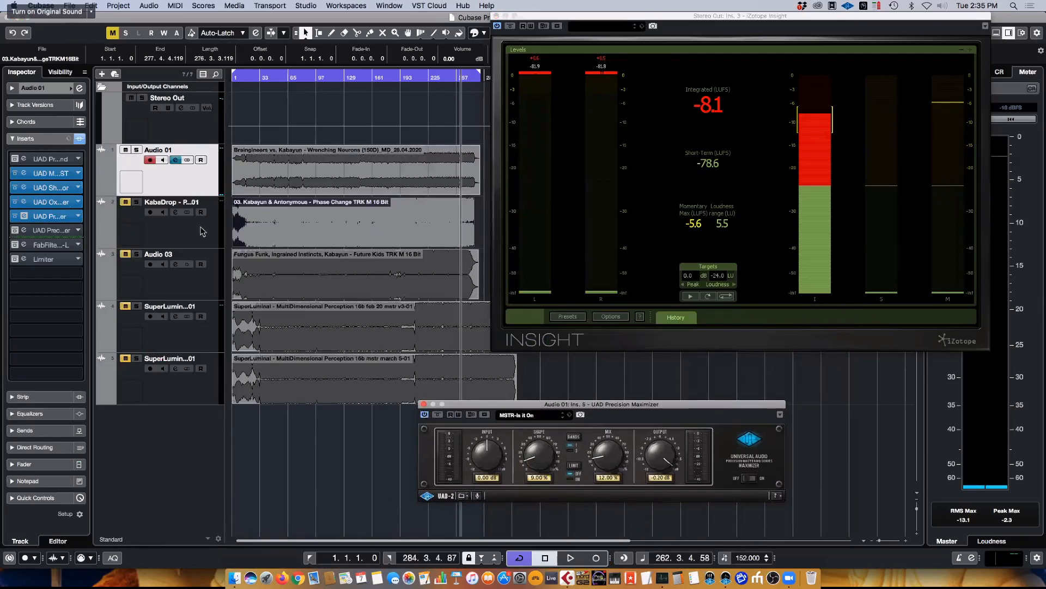
left_click(424, 404)
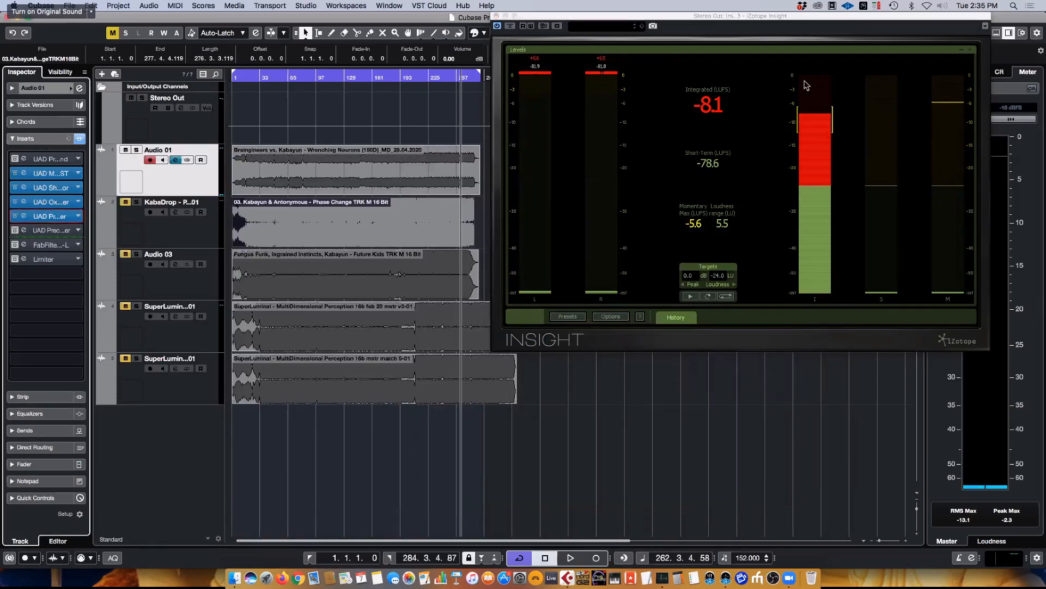
left_click_drag(727, 16, 638, 71)
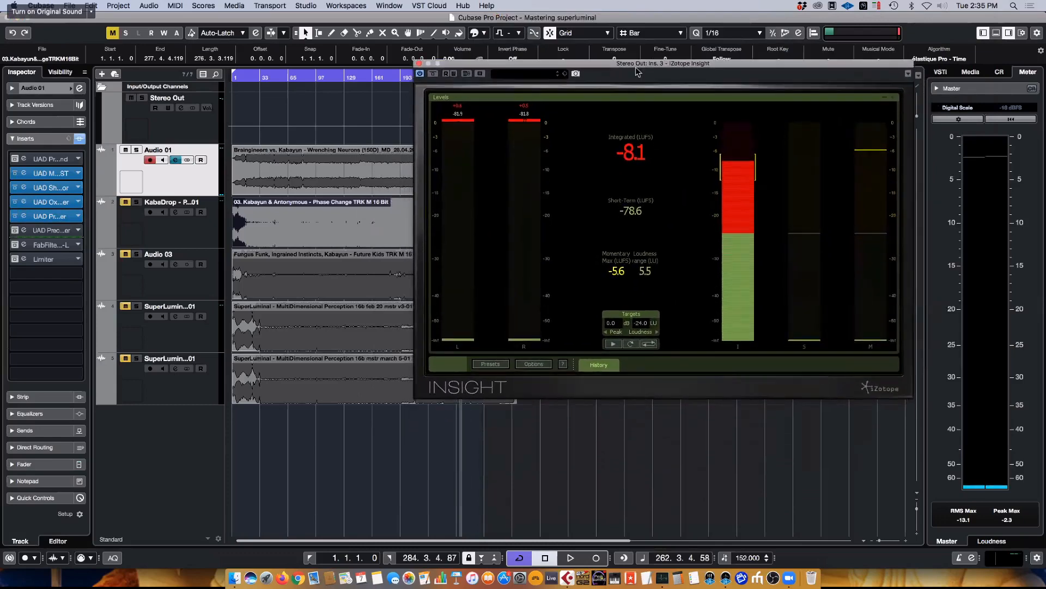
left_click(60, 248)
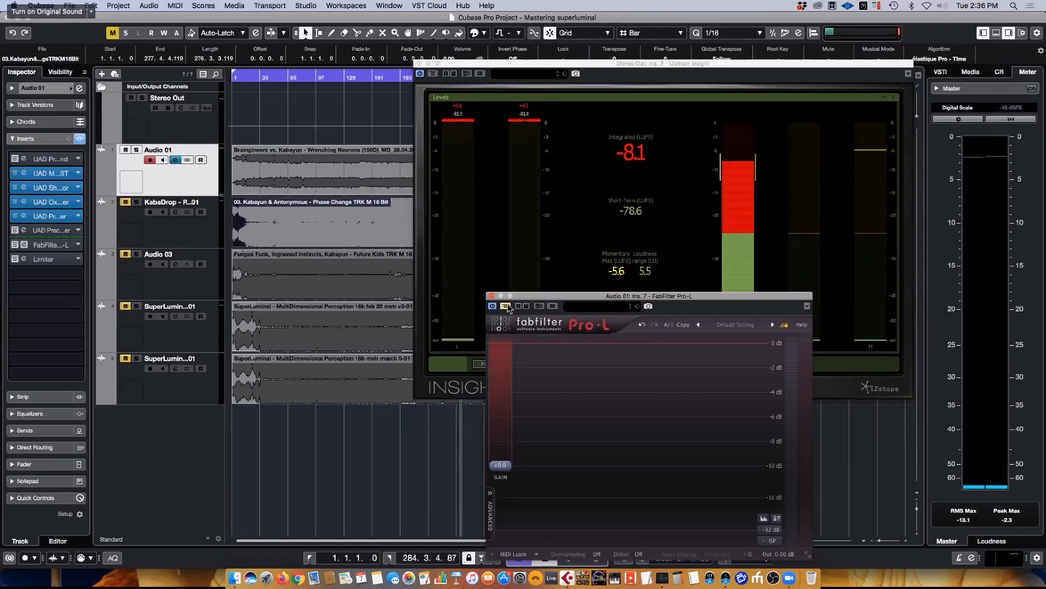
left_click(492, 295)
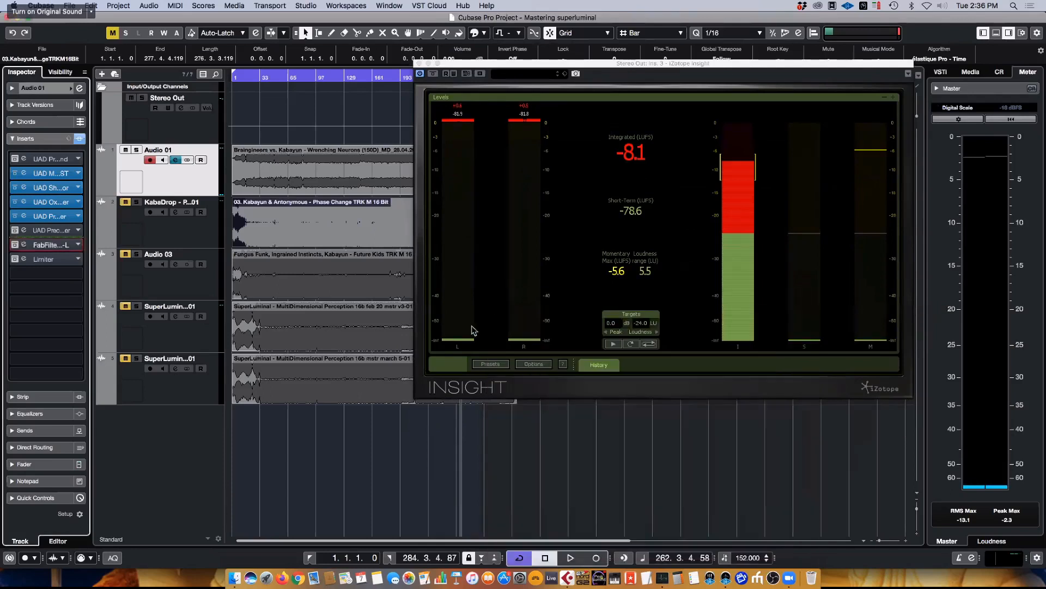
left_click(420, 64)
Expand Audio 01's basic track settings in the Inspector.
left_click(32, 88)
left_click(44, 241)
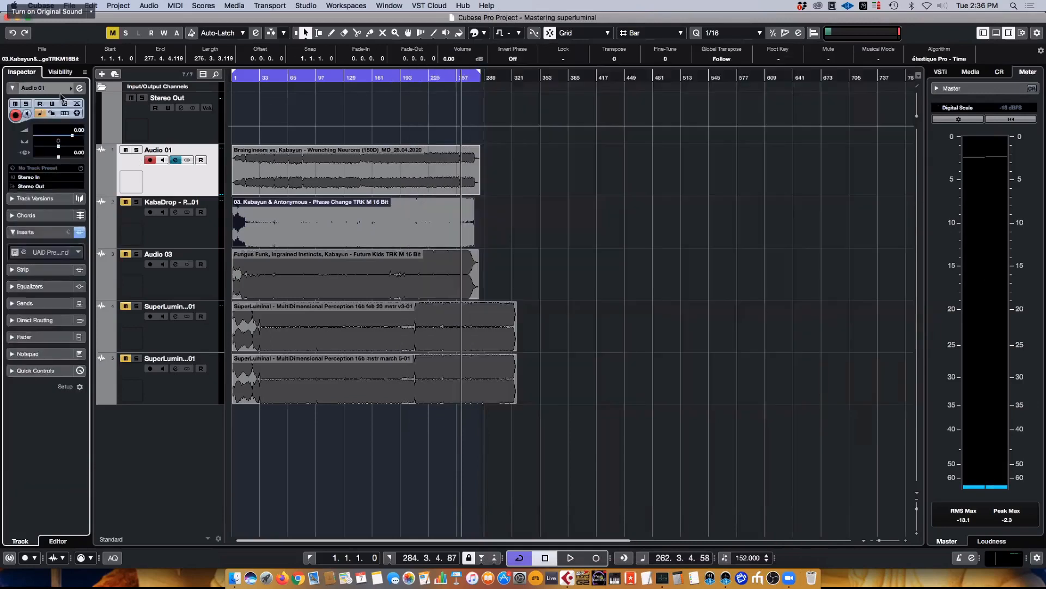